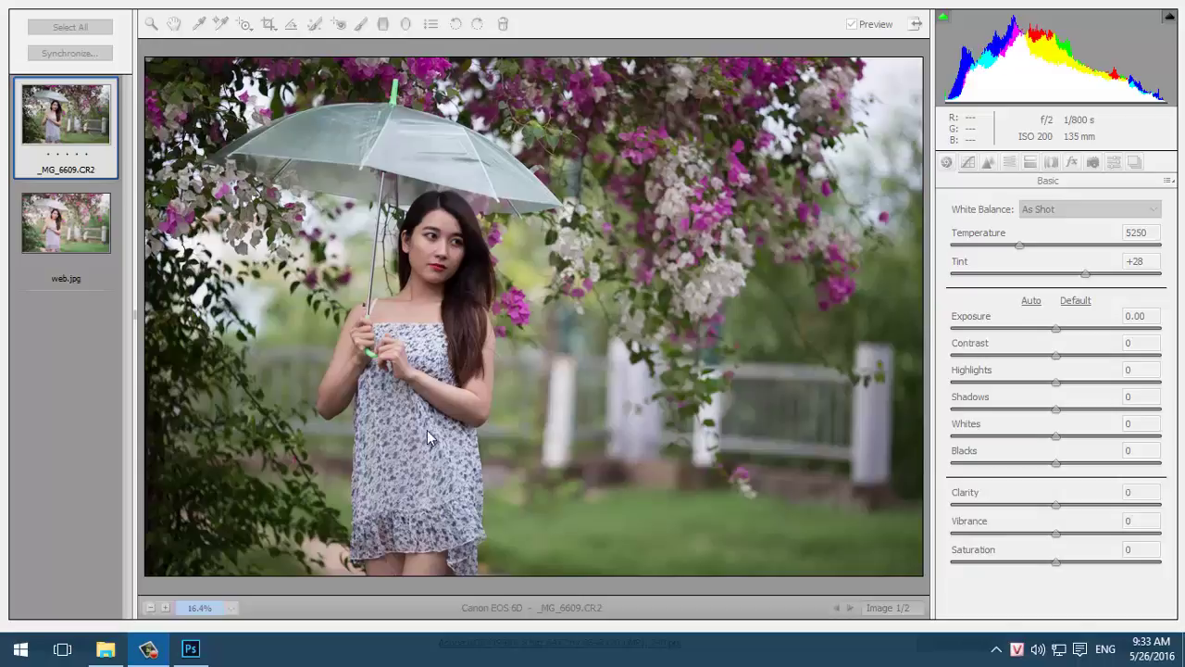
Zoom the raw preview in and out and compare it against the web.jpg version
left_click(470, 375)
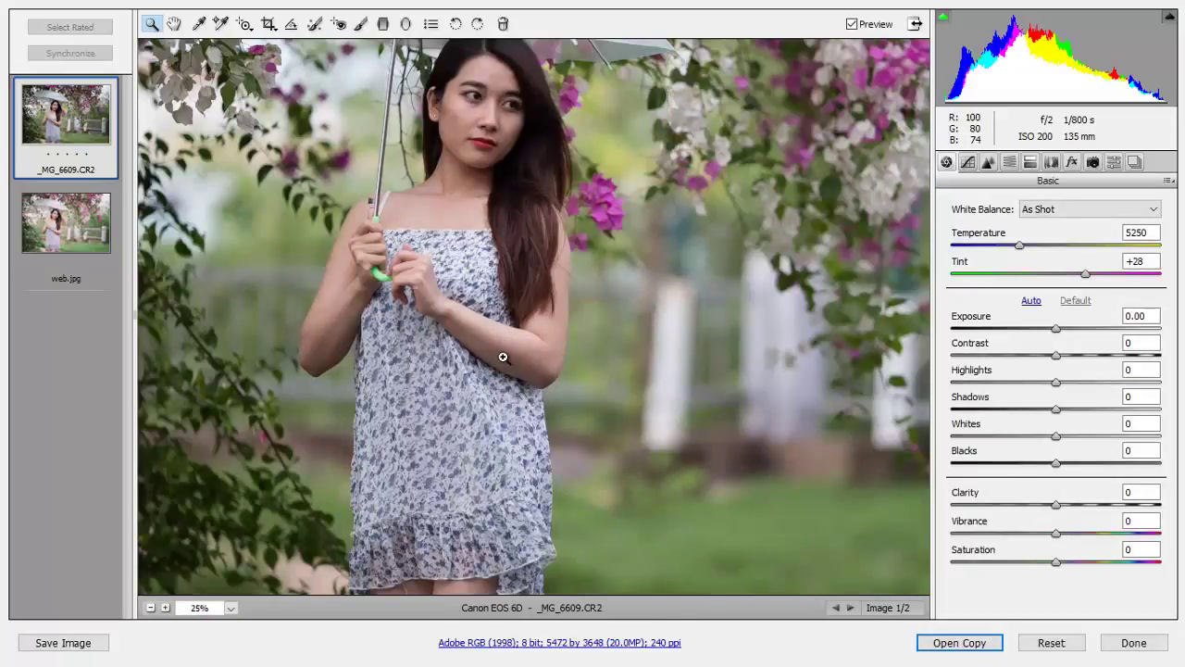
left_click(503, 357, "alt")
left_click(54, 226)
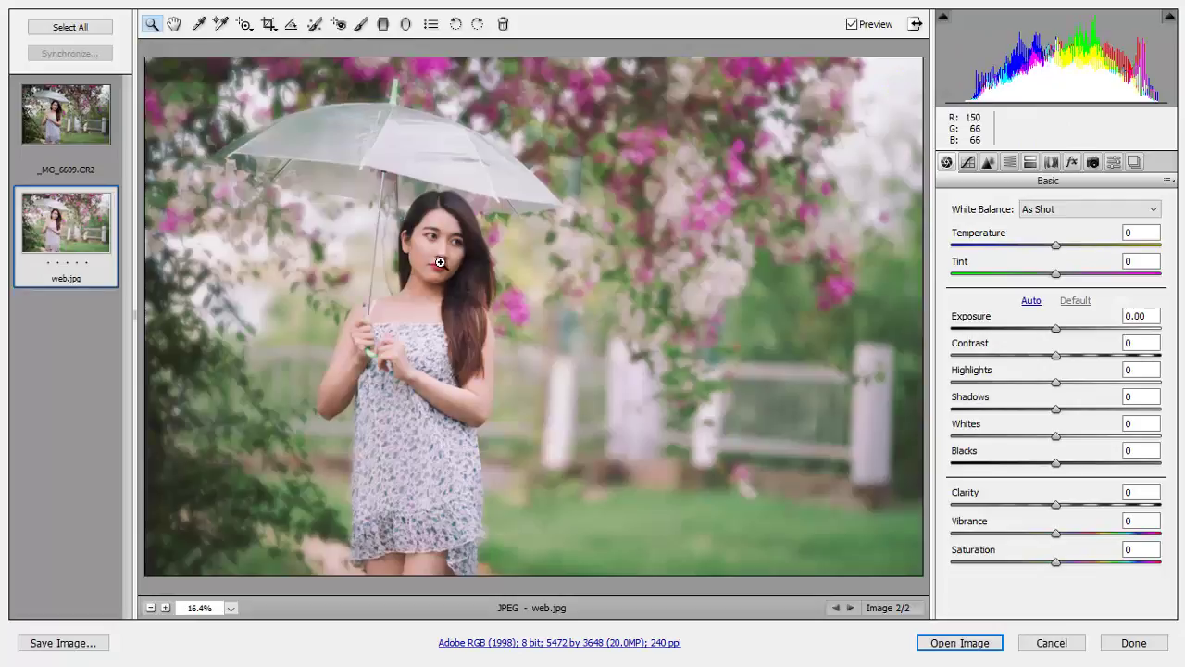
left_click(104, 124)
left_click(115, 209)
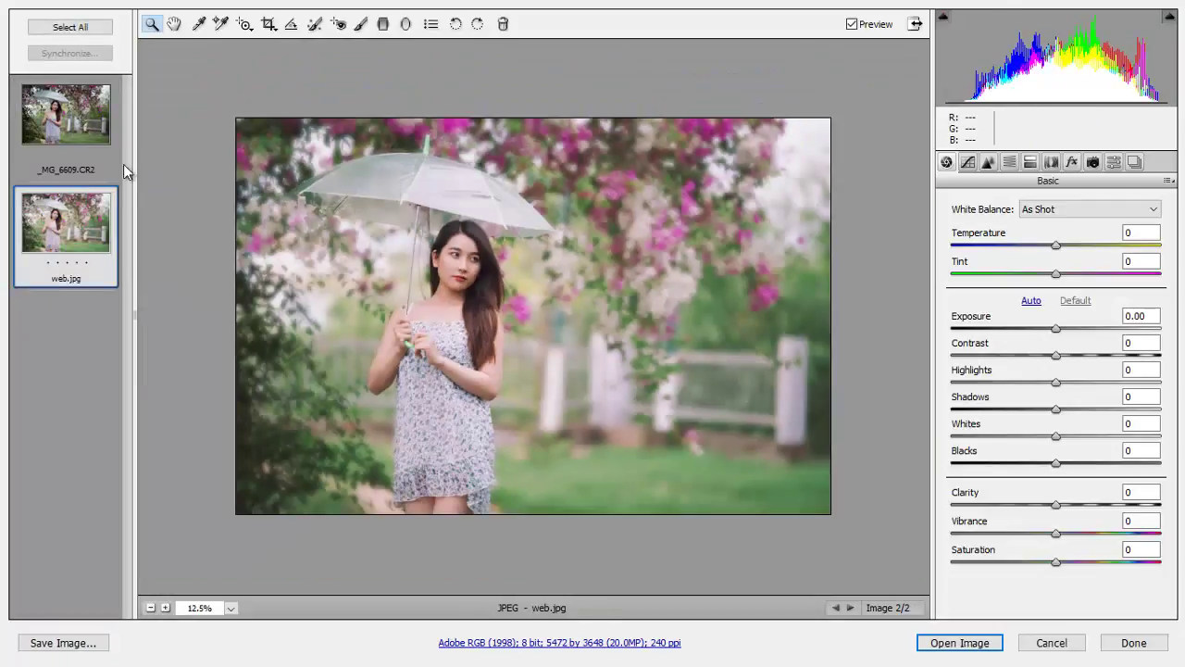
Flip between versions once more, settle on _MG_6609.CR2 and open it in Photoshop
left_click(95, 170)
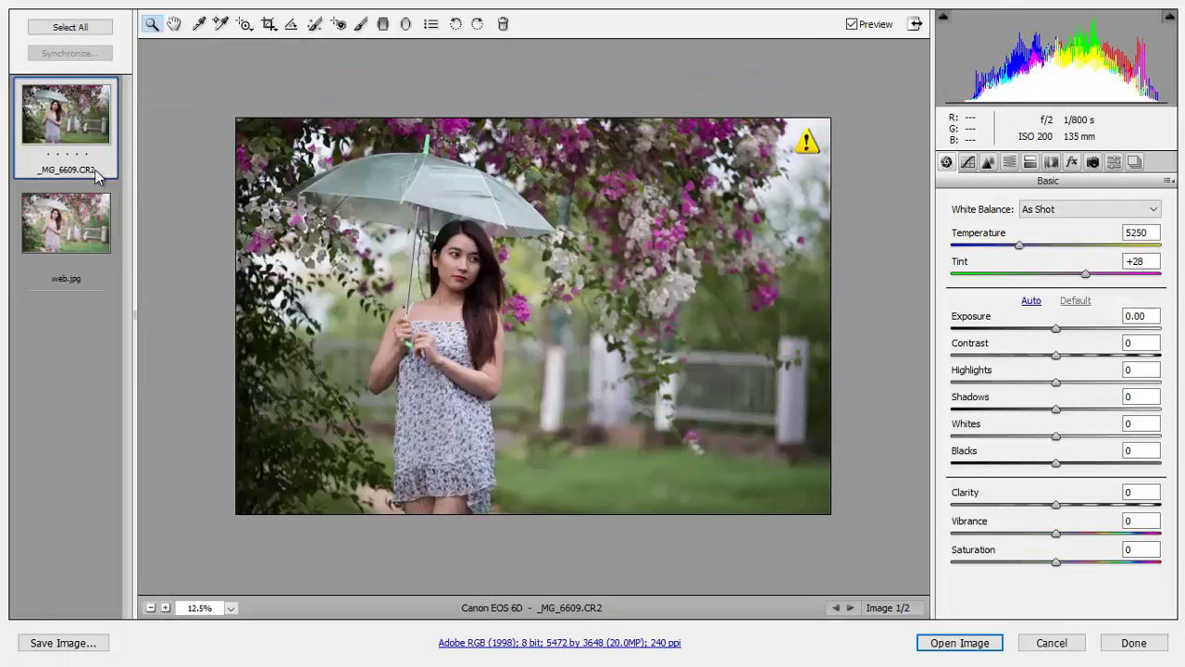
left_click(109, 238)
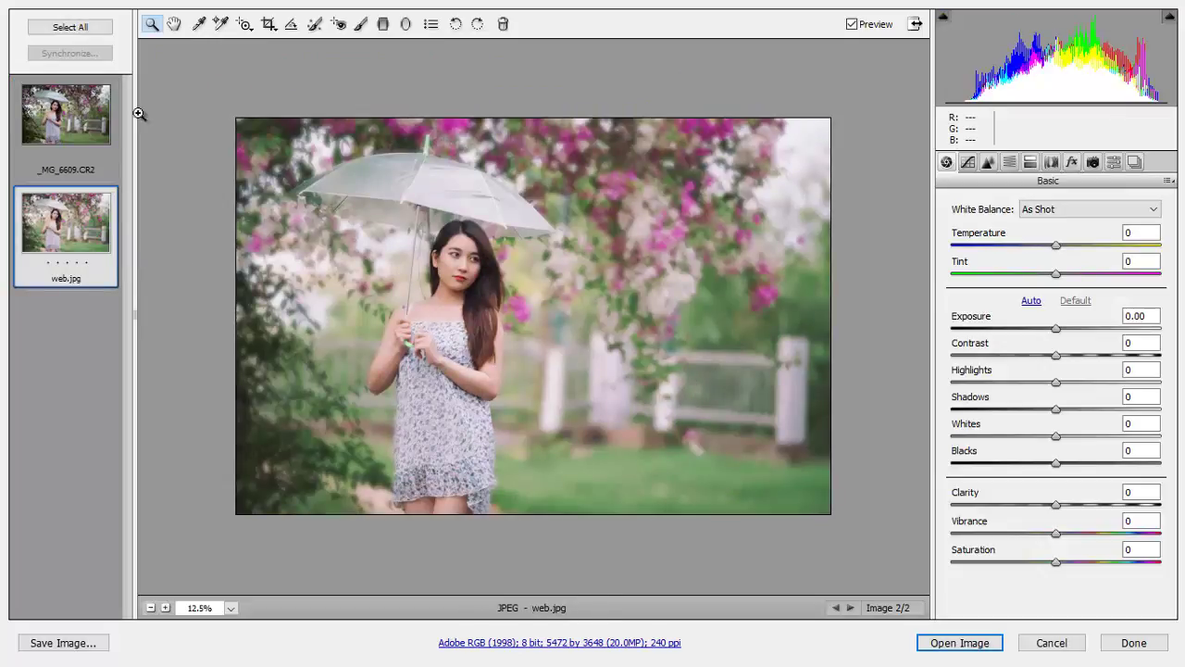
left_click(52, 116)
left_click(57, 220)
left_click(88, 111)
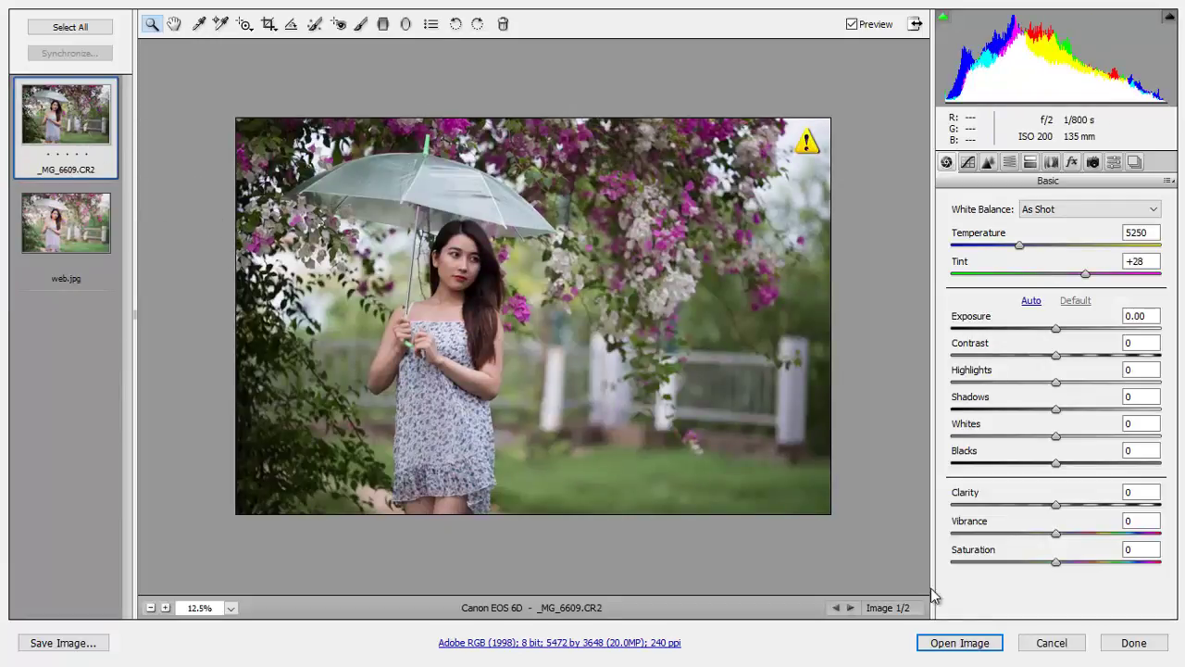
left_click(959, 643)
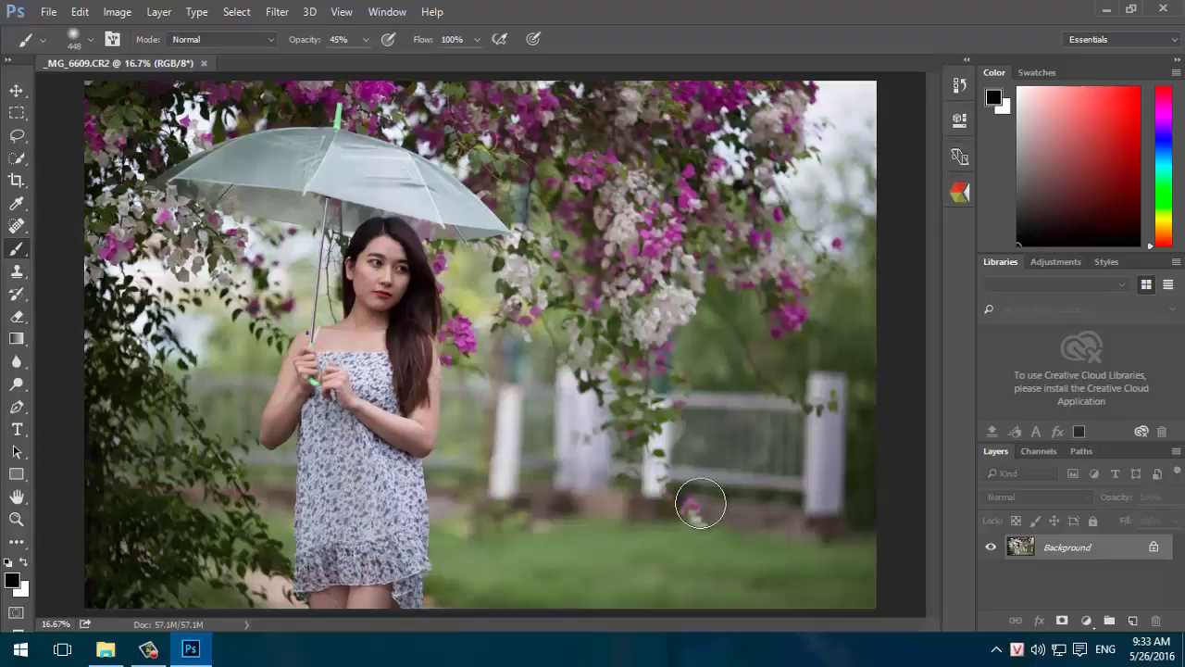
Open the VSCO Cam panel and apply three presets as Color Lookup layers
key("ctrl+minus")
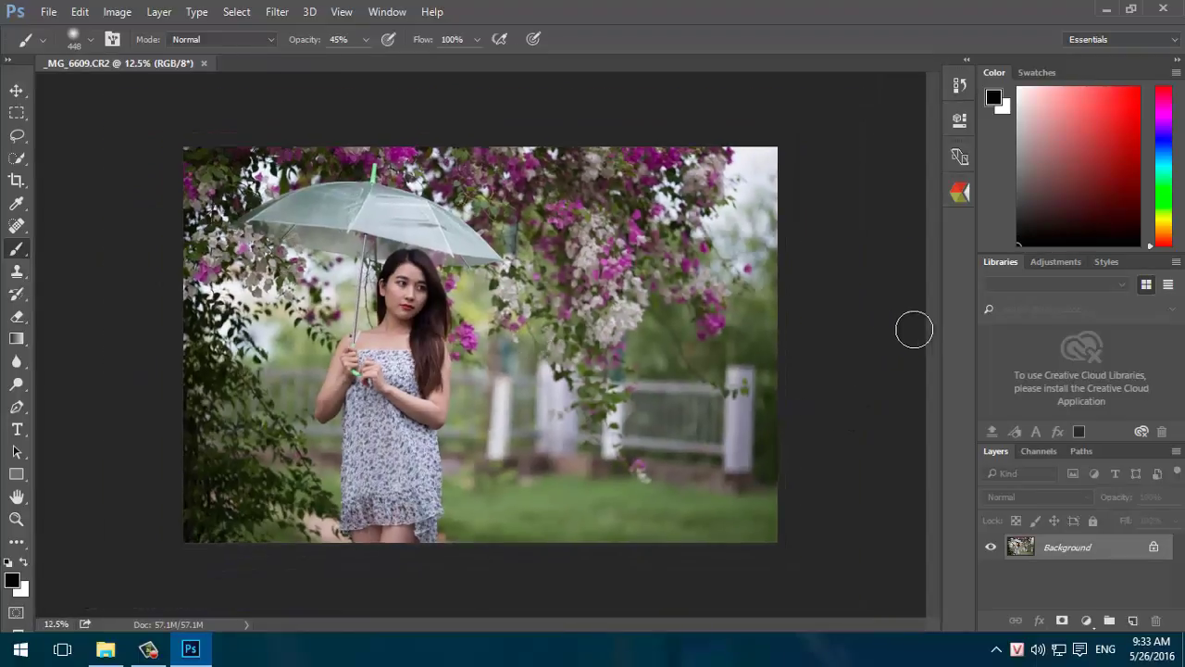
left_click(954, 200)
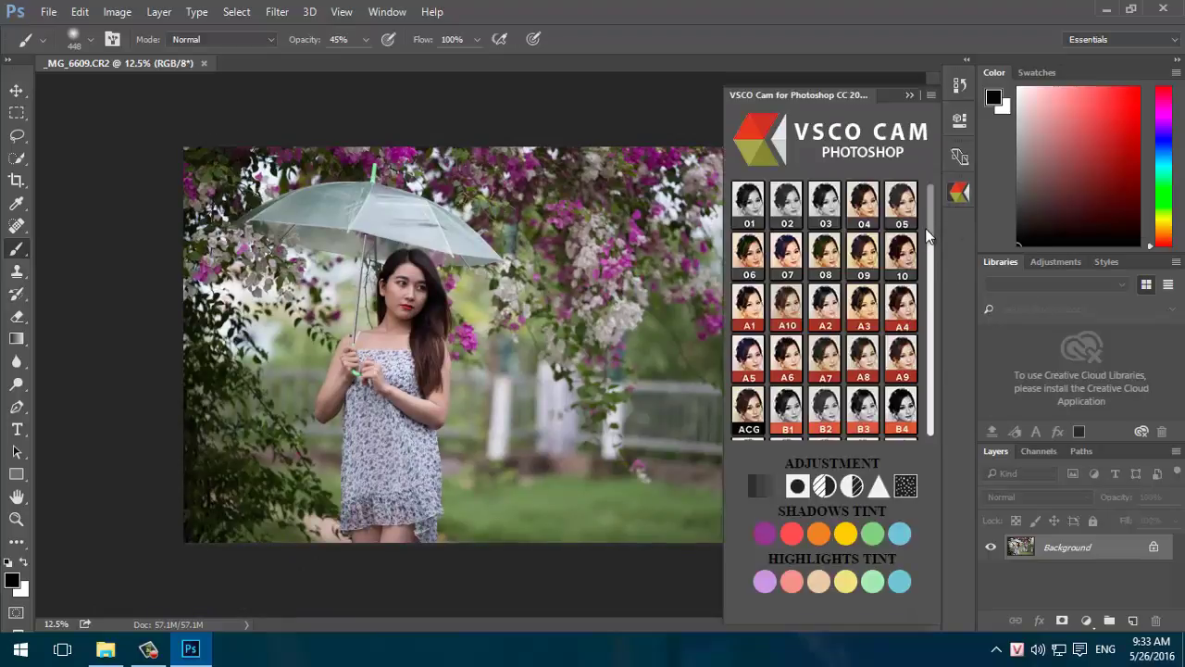
left_click_drag(930, 217, 940, 331)
left_click(752, 342)
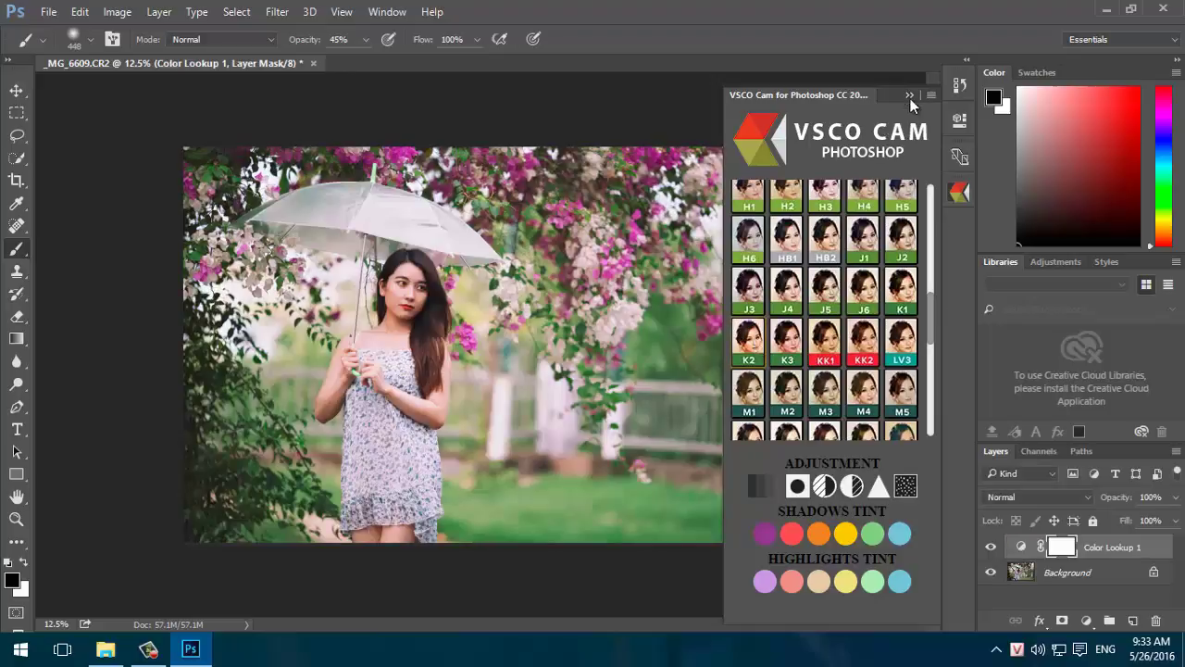
scroll(895, 249, "up", 10)
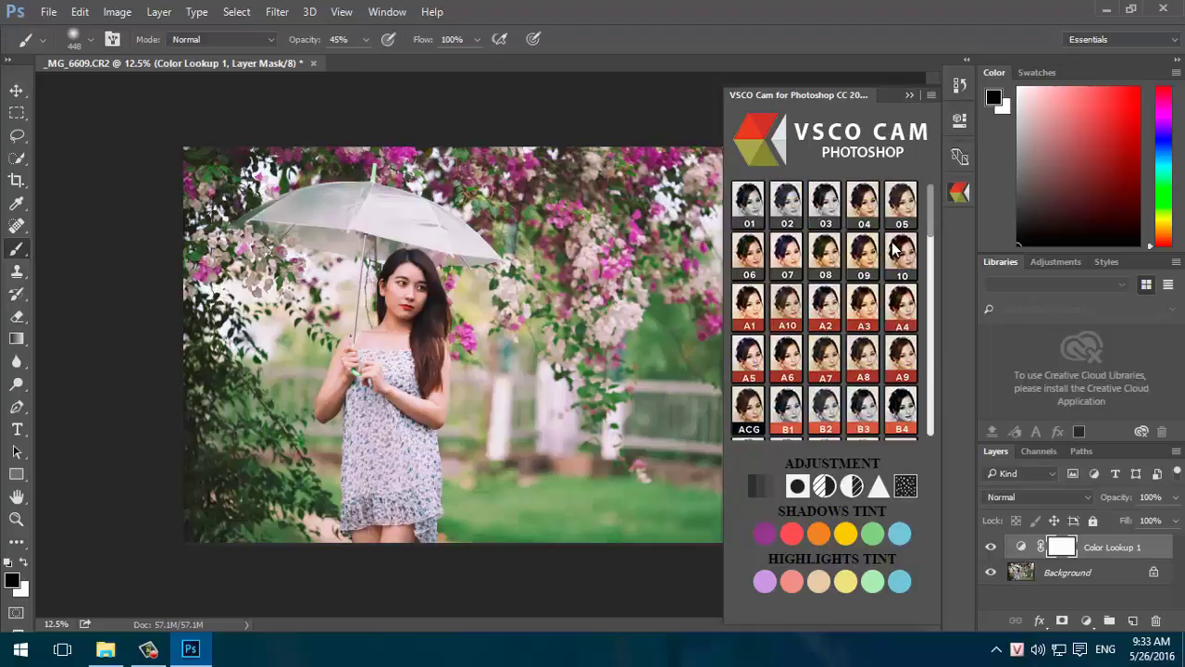
left_click(798, 269)
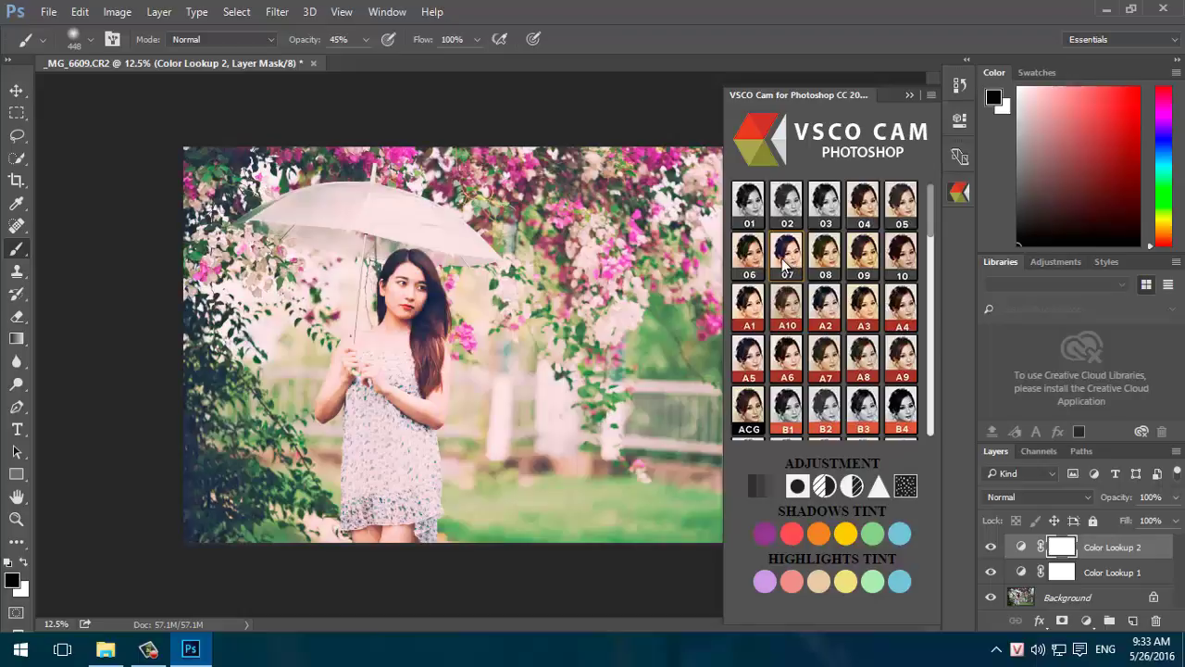
left_click(755, 264)
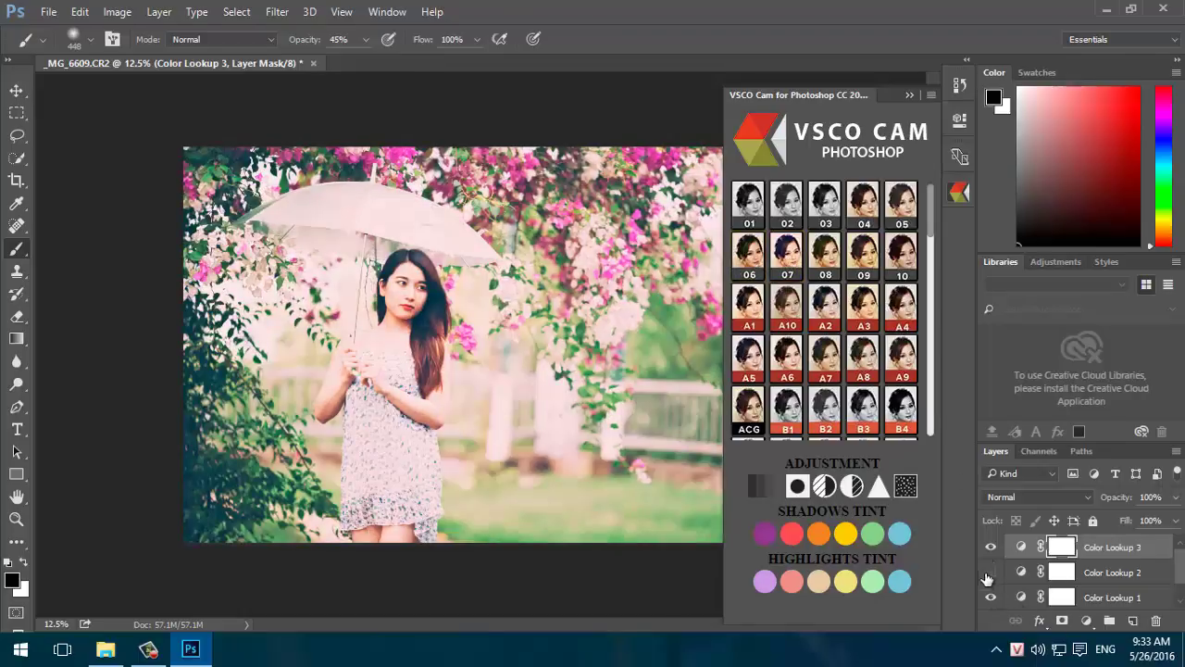
Toggle the Color Lookup layers' visibility to compare the presets' effects
left_click(991, 573)
left_click(991, 597)
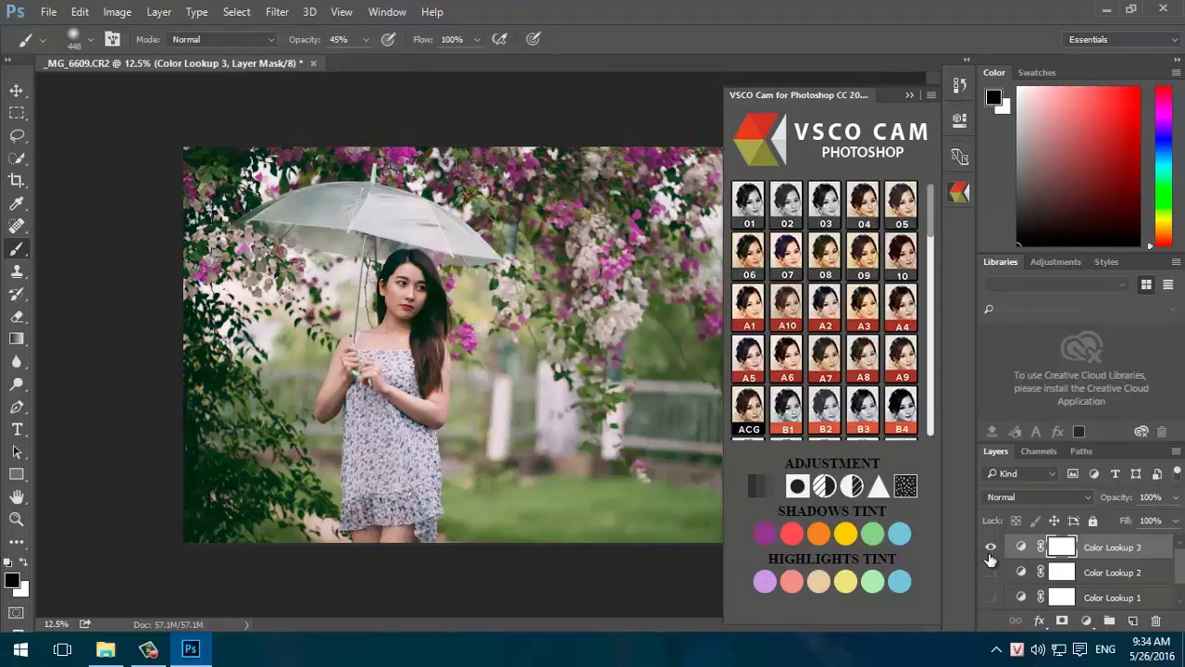
left_click(991, 547)
left_click(991, 572)
left_click(991, 572)
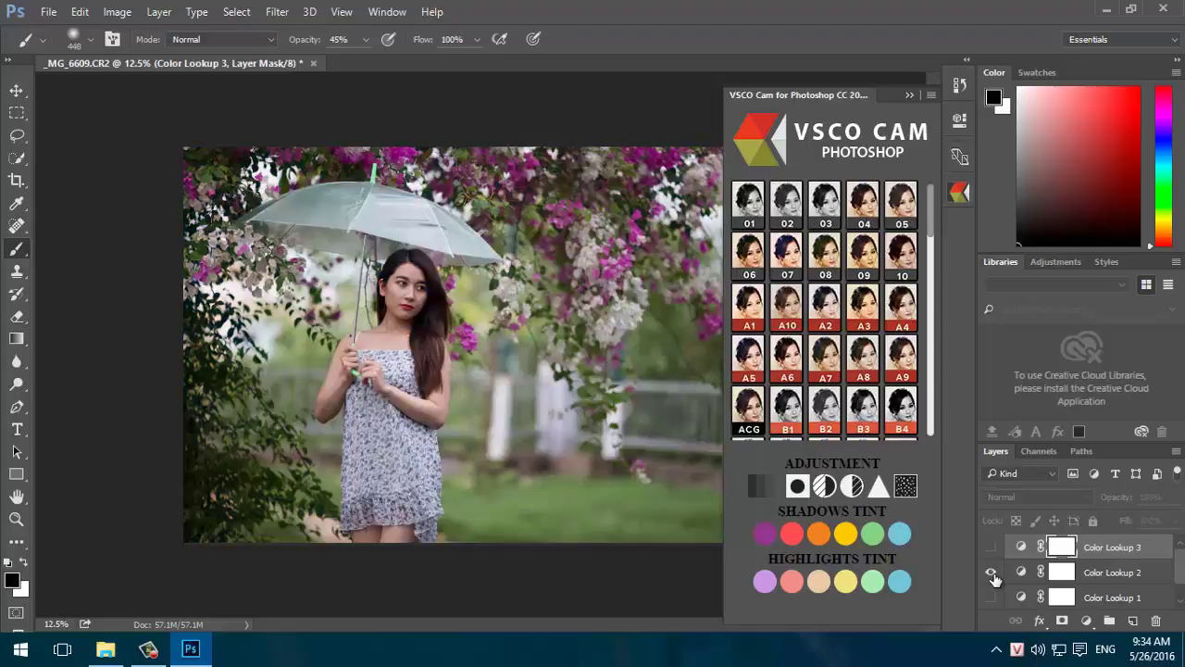
left_click(991, 572)
left_click(989, 598)
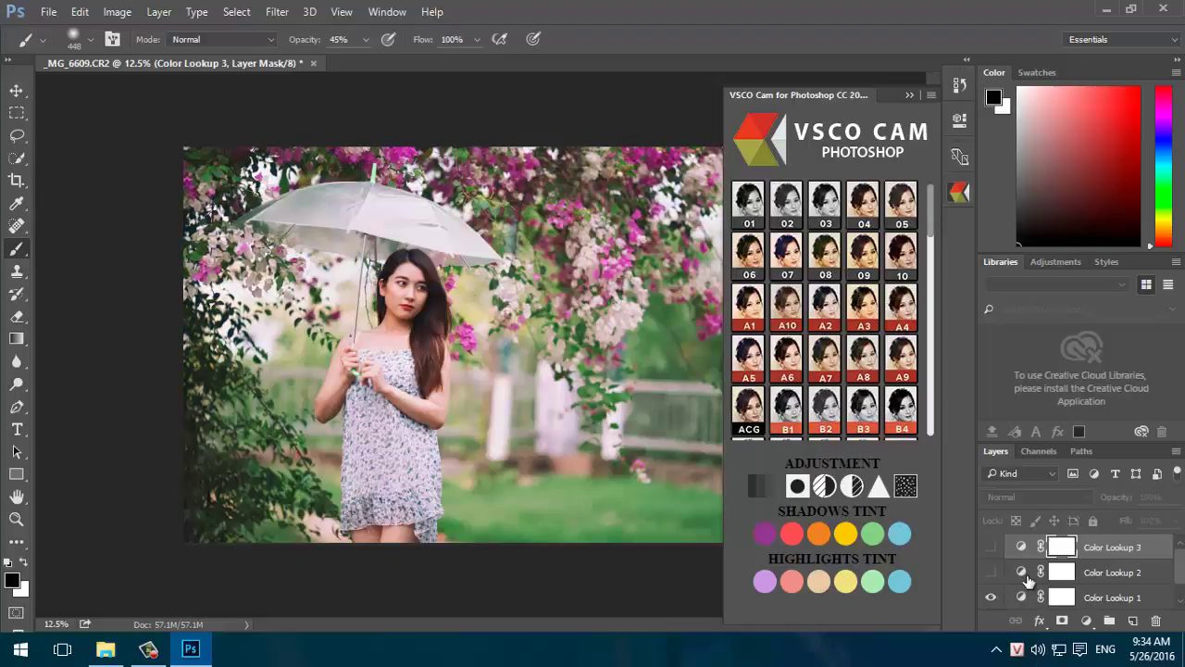
Lower the opacity of the Color Lookup 1 layer to fade its preset
left_click(1067, 599)
left_click(1174, 497)
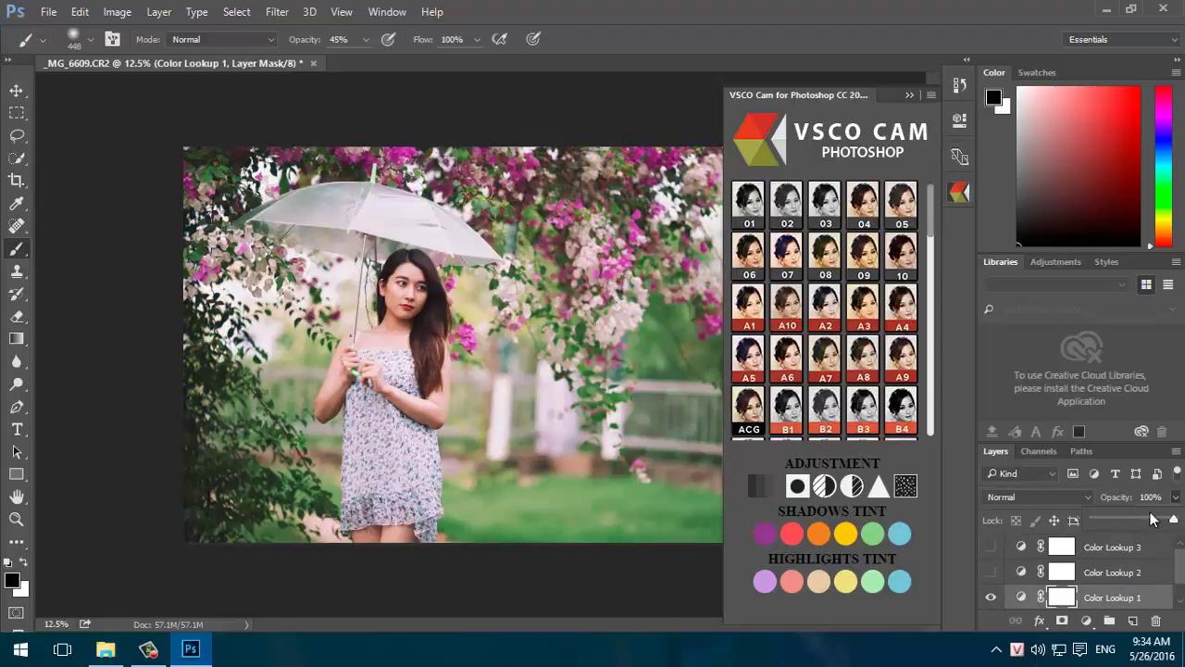
left_click_drag(1176, 518, 1143, 520)
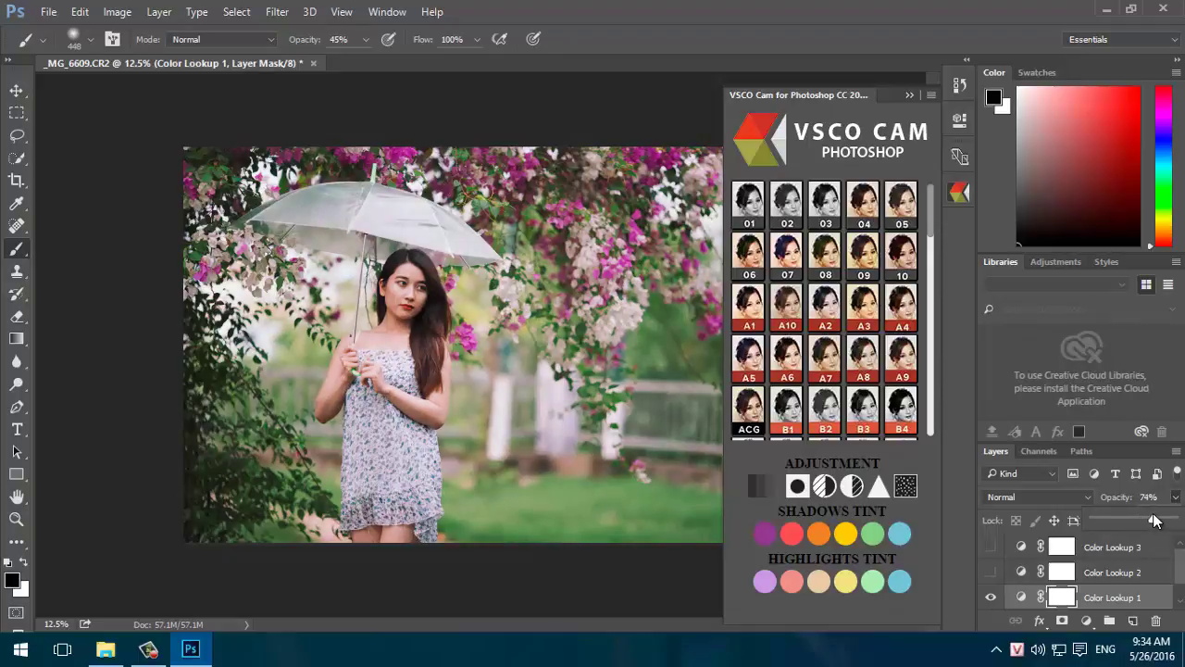
left_click(1116, 574)
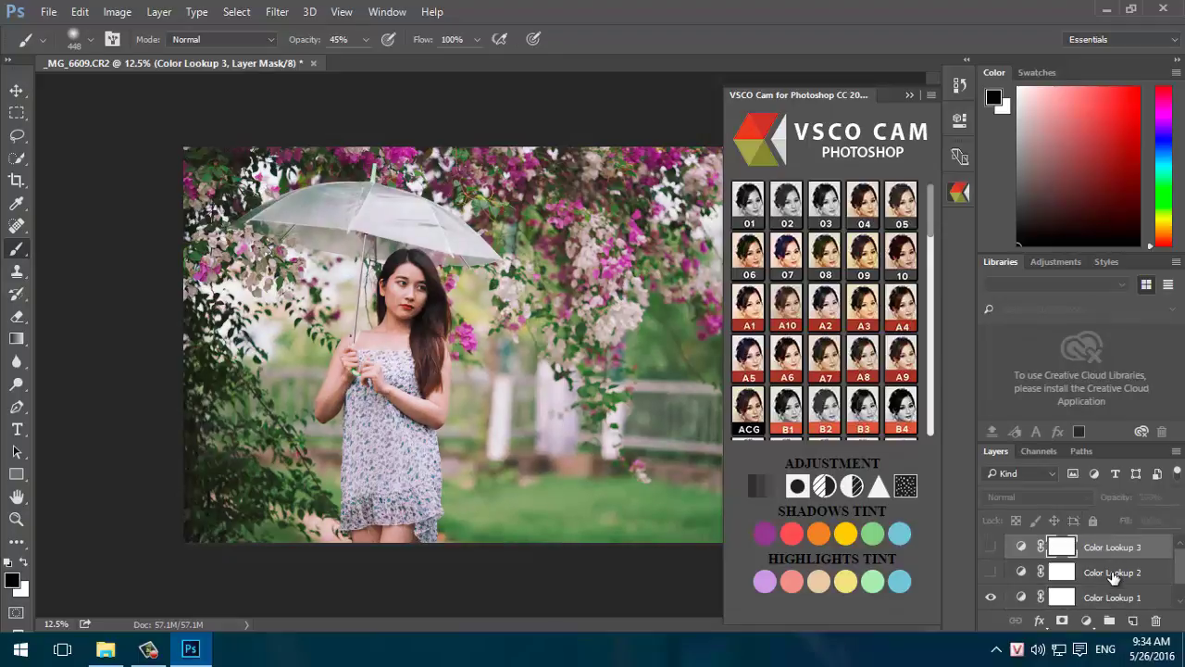
Delete all Color Lookup layers, leaving only Background
key("Delete")
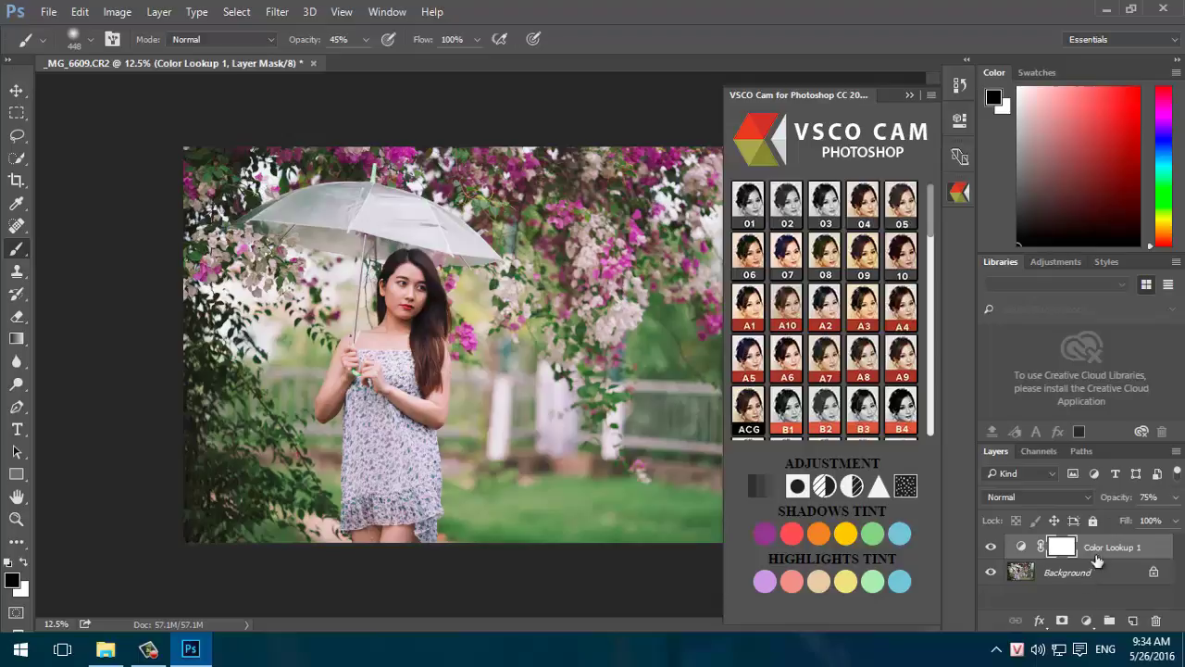
left_click(1175, 497)
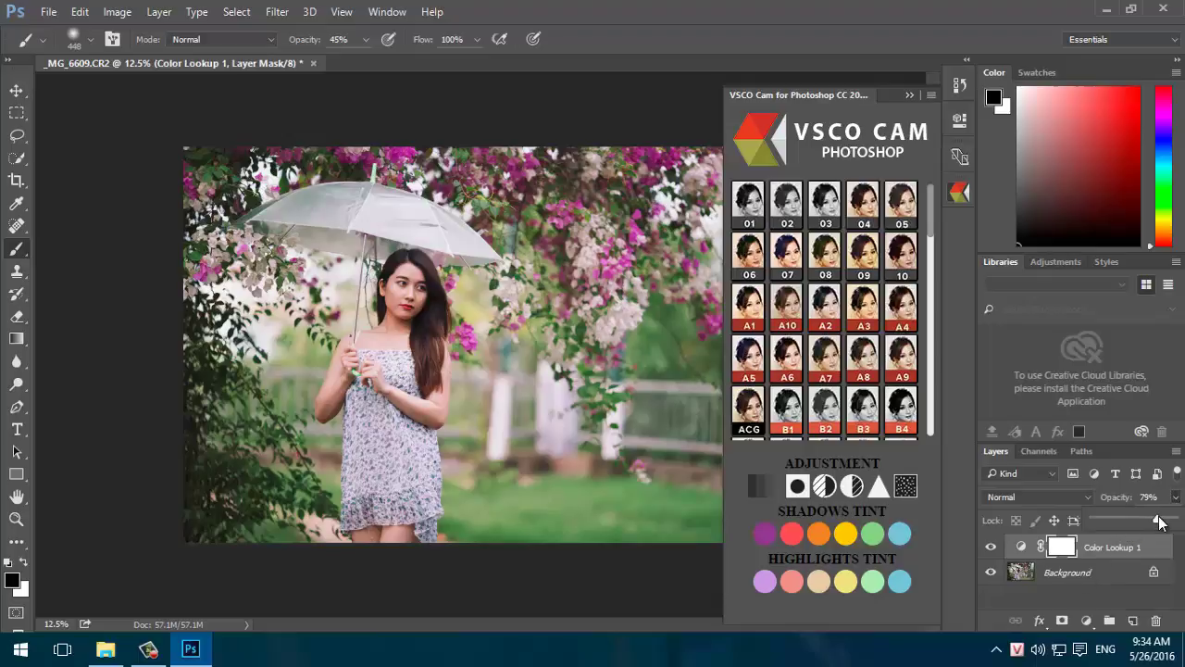
left_click(1110, 571)
key("Delete")
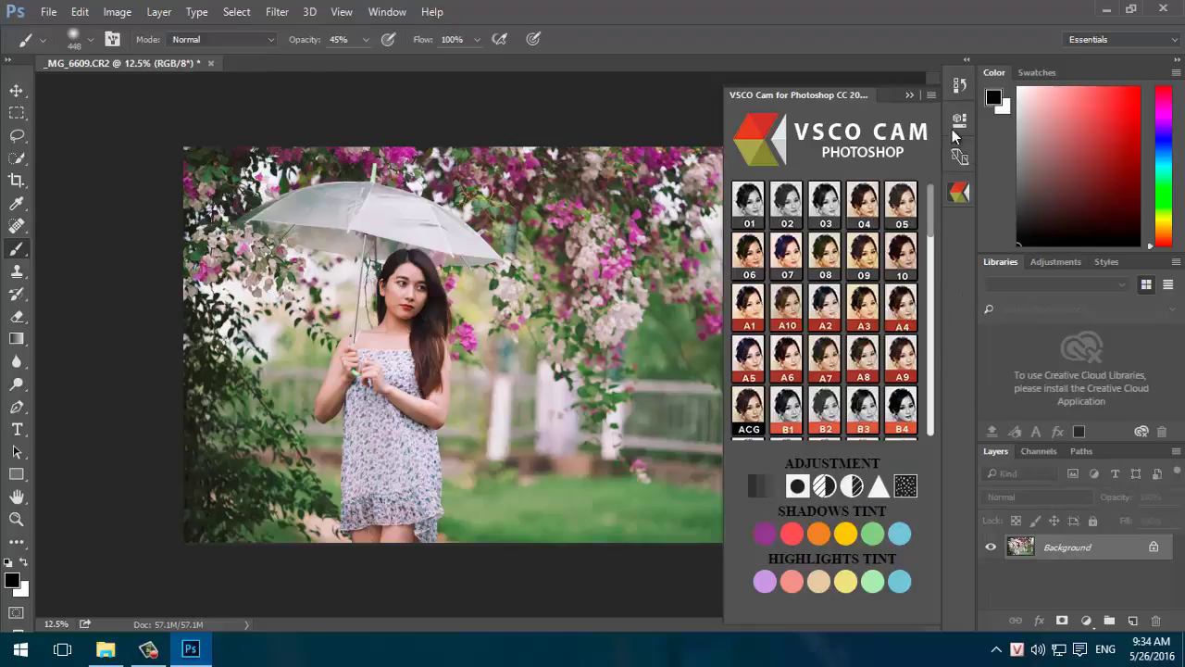
Collapse the VSCO panel and create a Background copy layer above Background
left_click(909, 95)
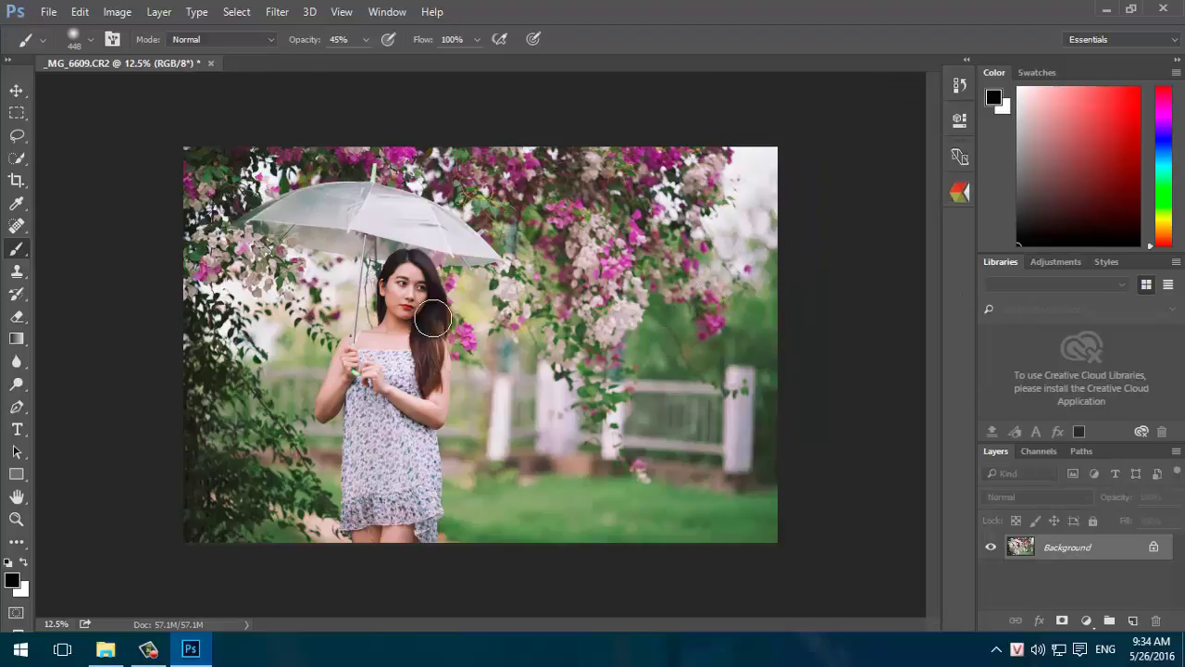
key("v")
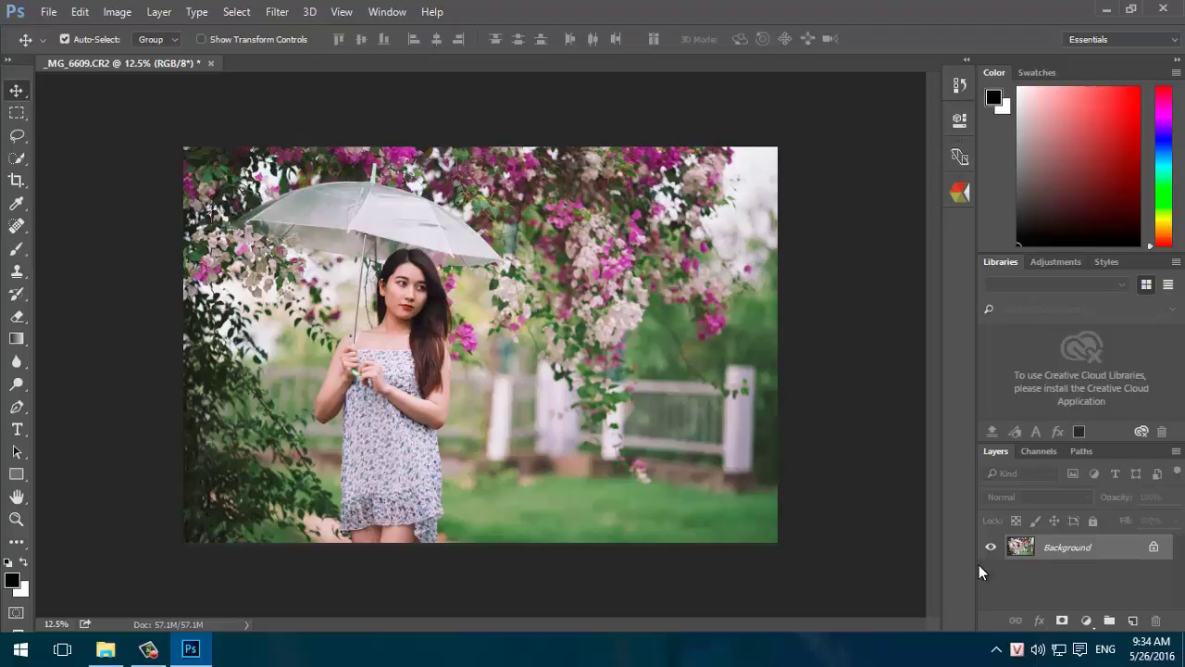
key("ctrl+j")
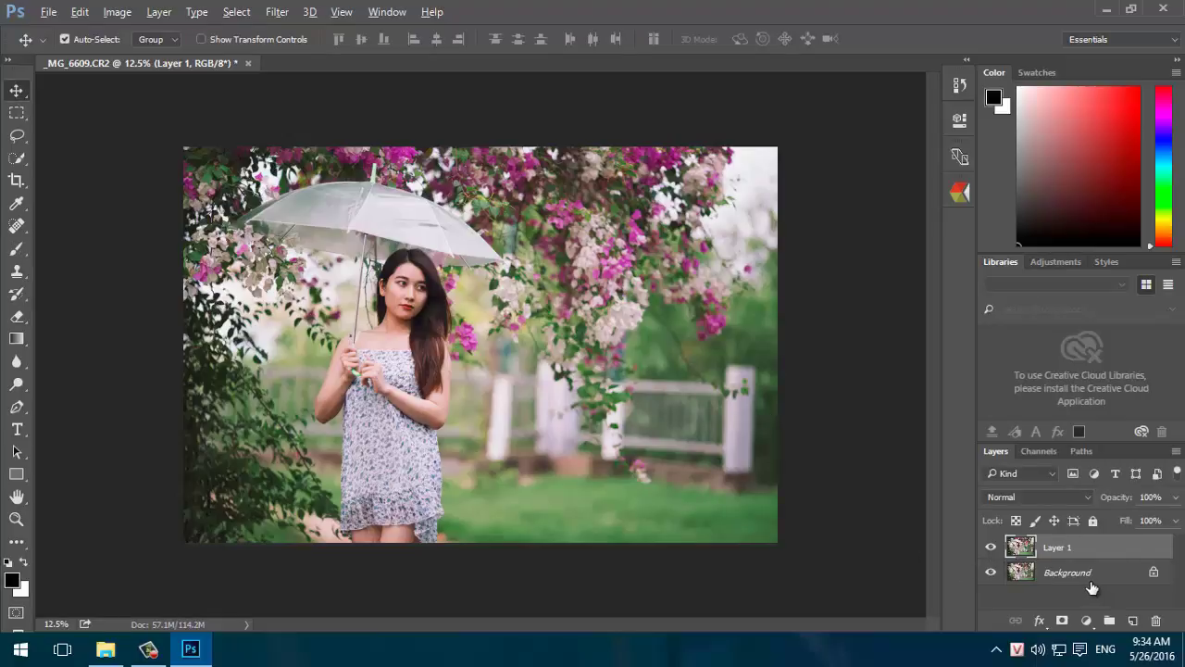
key("ctrl+z")
left_click_drag(1091, 553, 1131, 621)
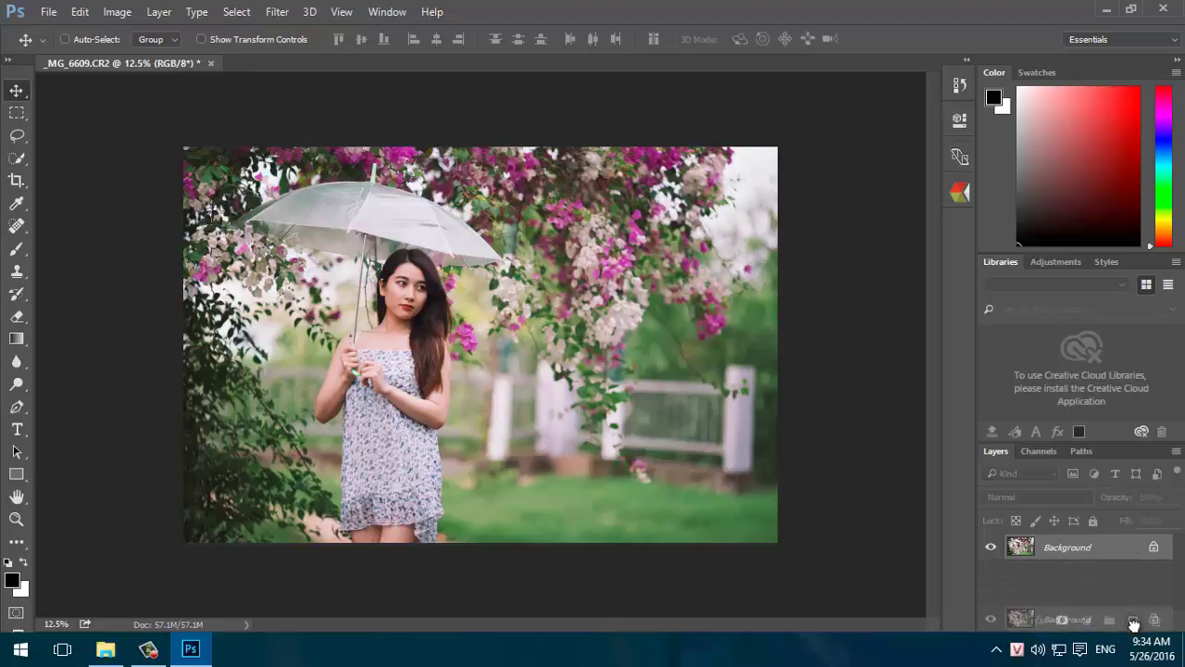
left_click_drag(1134, 626, 1133, 621)
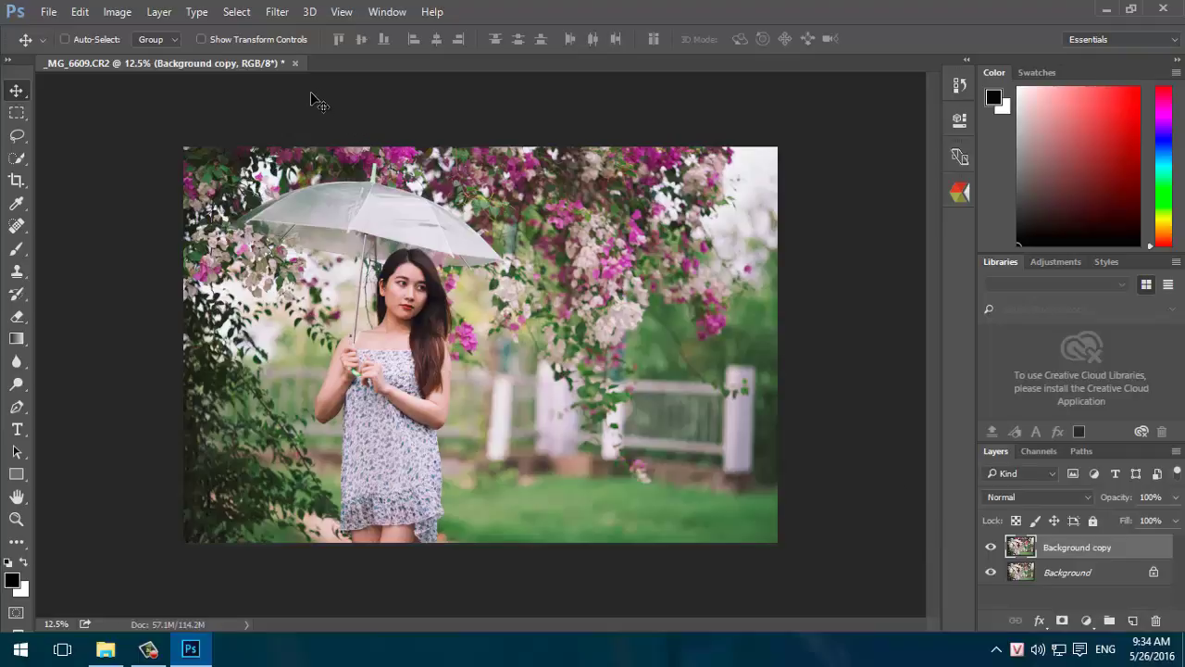
left_click(276, 12)
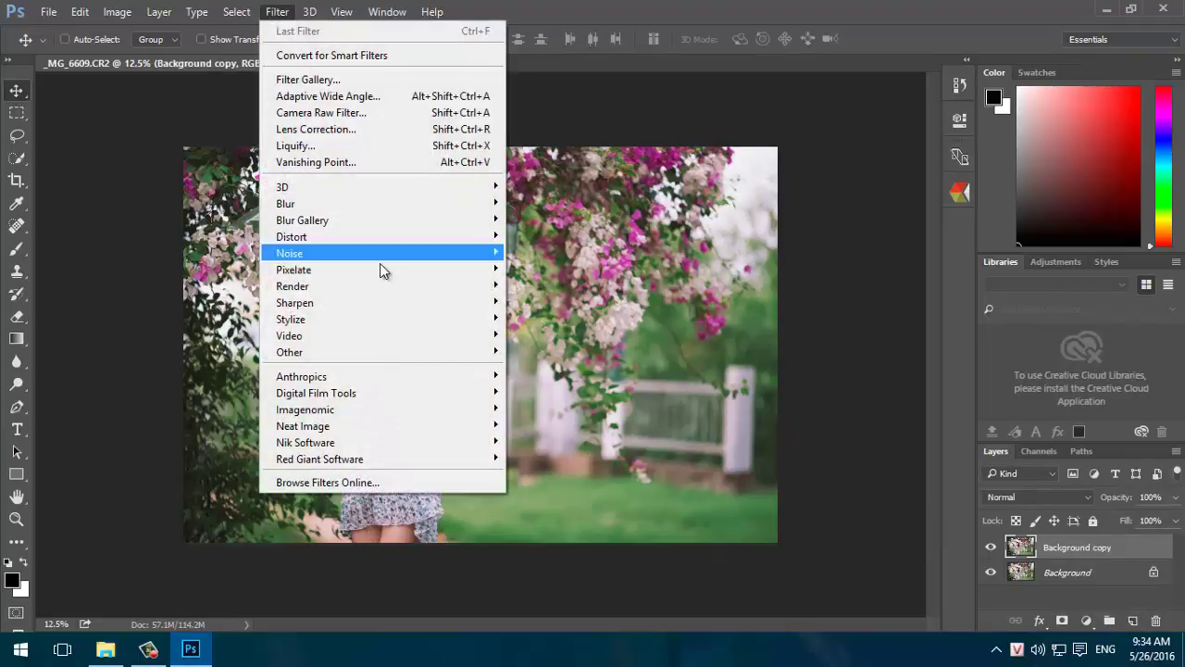
mouse_move(352, 202)
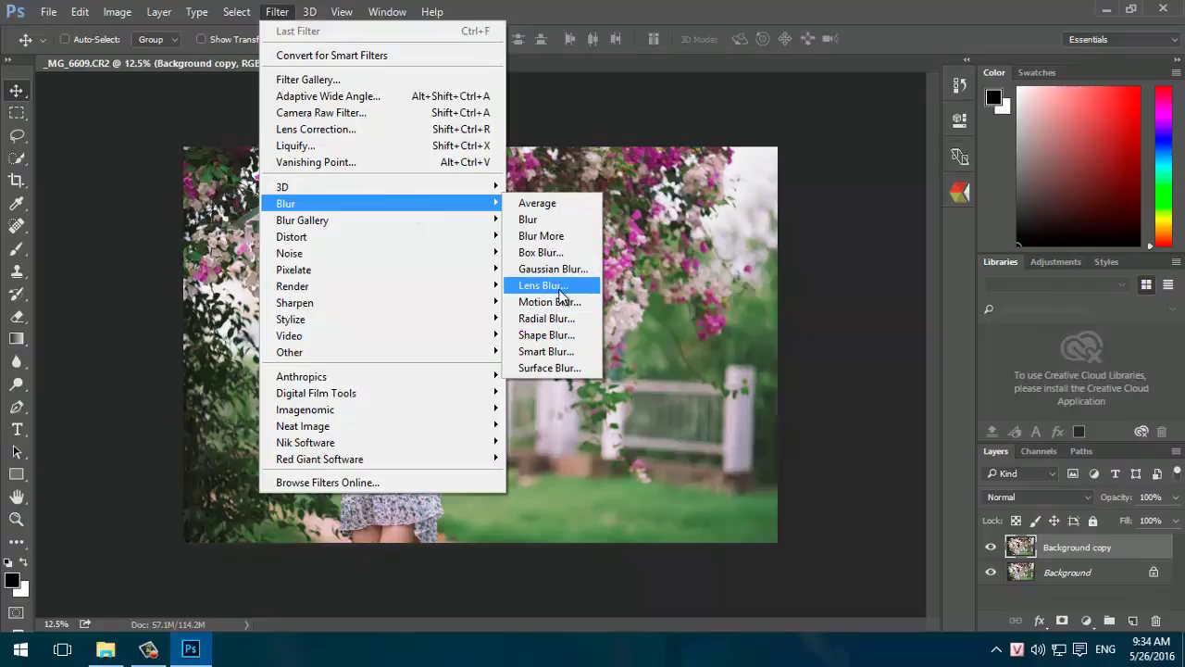
Set Lens Blur to a Hexagon (6) iris with radius 37
left_click(558, 290)
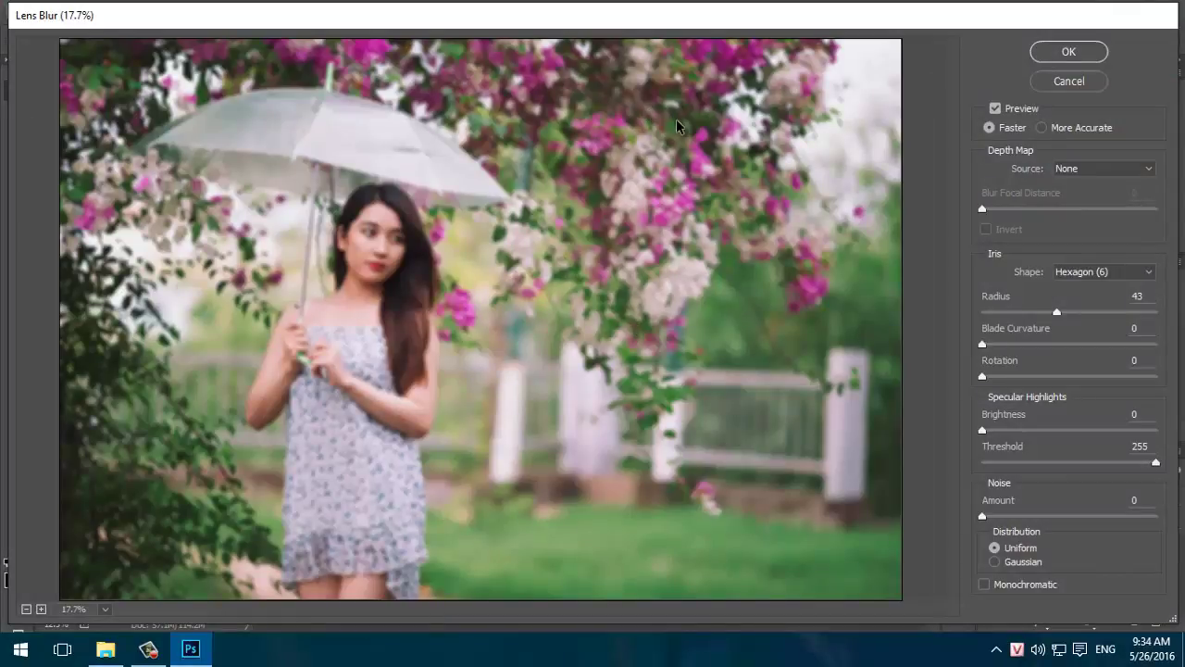
left_click(1090, 271)
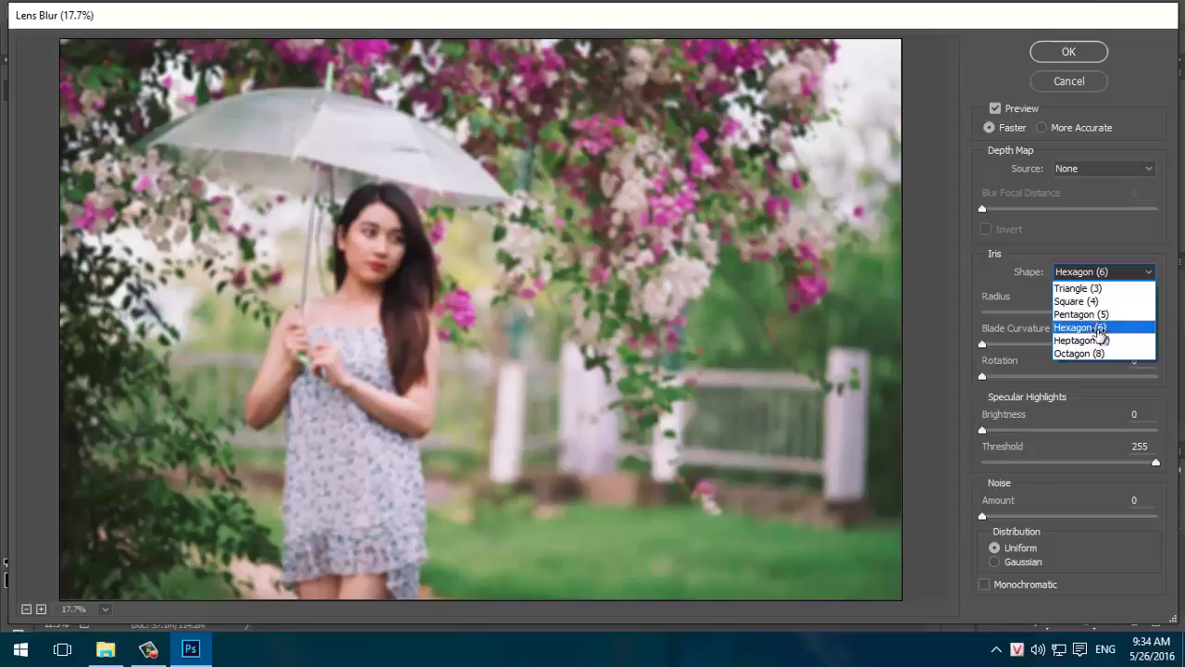
left_click(1023, 271)
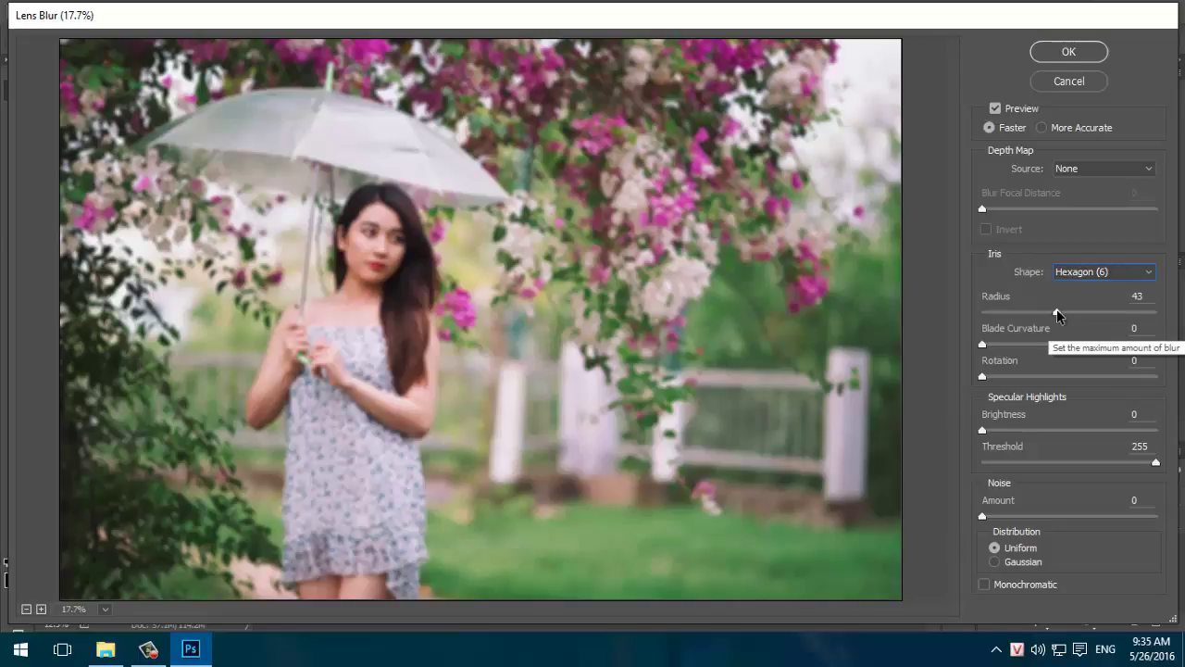
left_click_drag(1057, 312, 1046, 311)
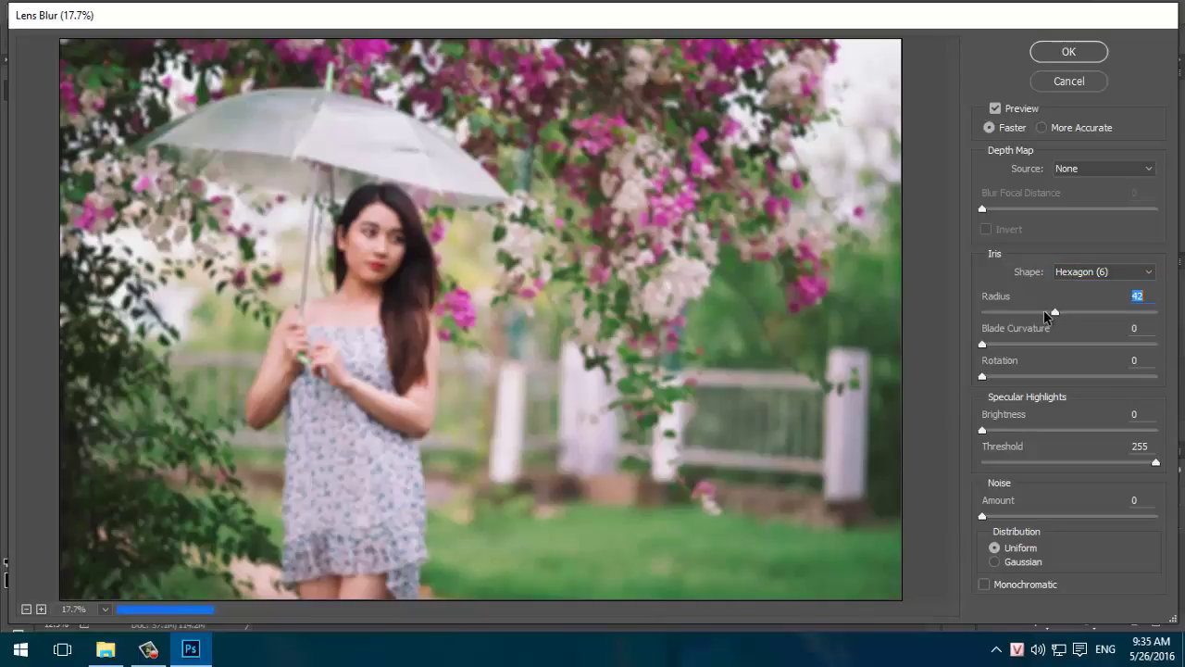
left_click(1044, 311)
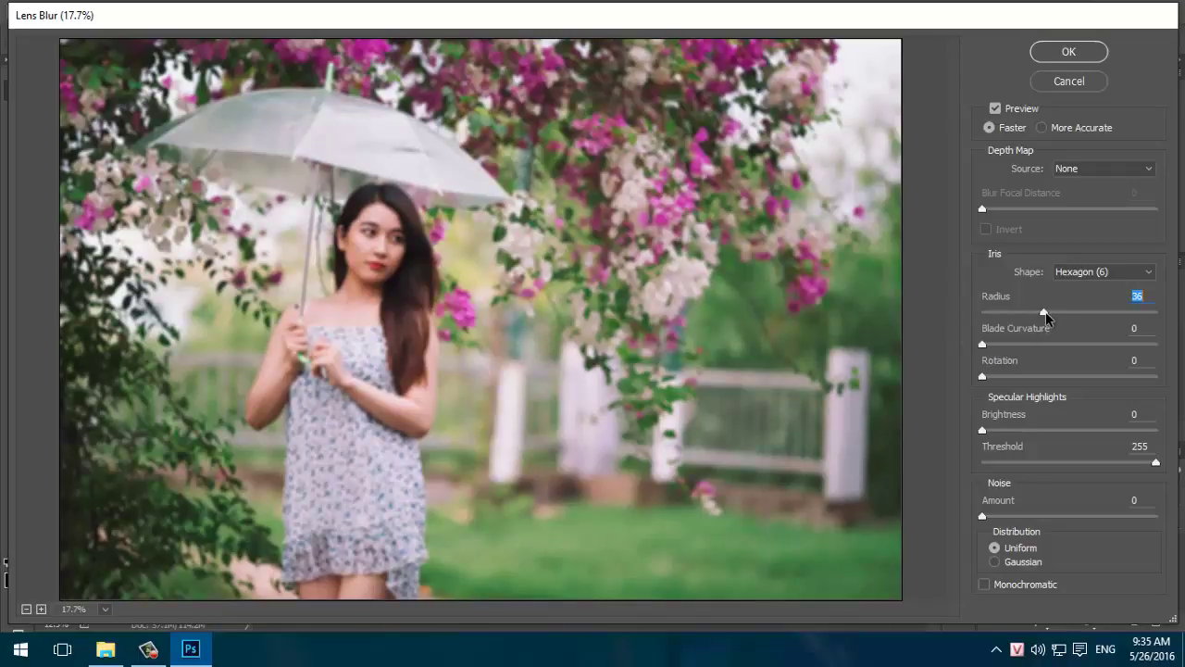
left_click_drag(1047, 313, 1051, 315)
Apply the Lens Blur, compare the blurred copy with the original, and add a white layer mask
left_click(1070, 53)
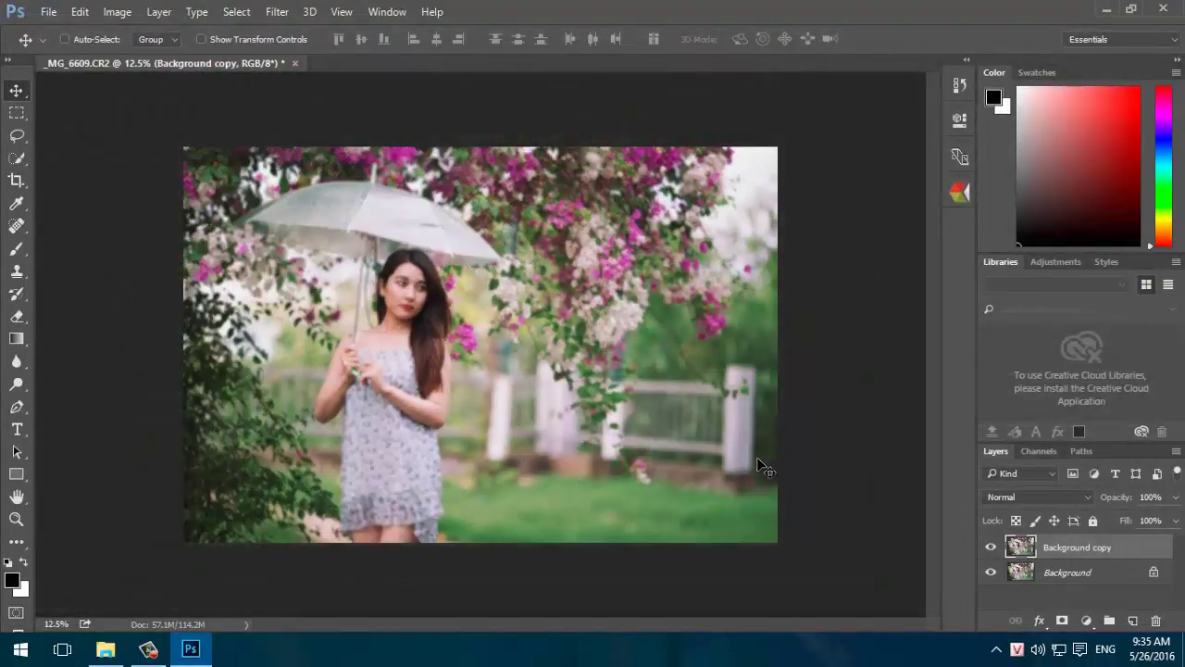
left_click(991, 548)
left_click(990, 547)
left_click(991, 547)
left_click(991, 547)
left_click(991, 547)
left_click(991, 547)
left_click(991, 547)
left_click(990, 547)
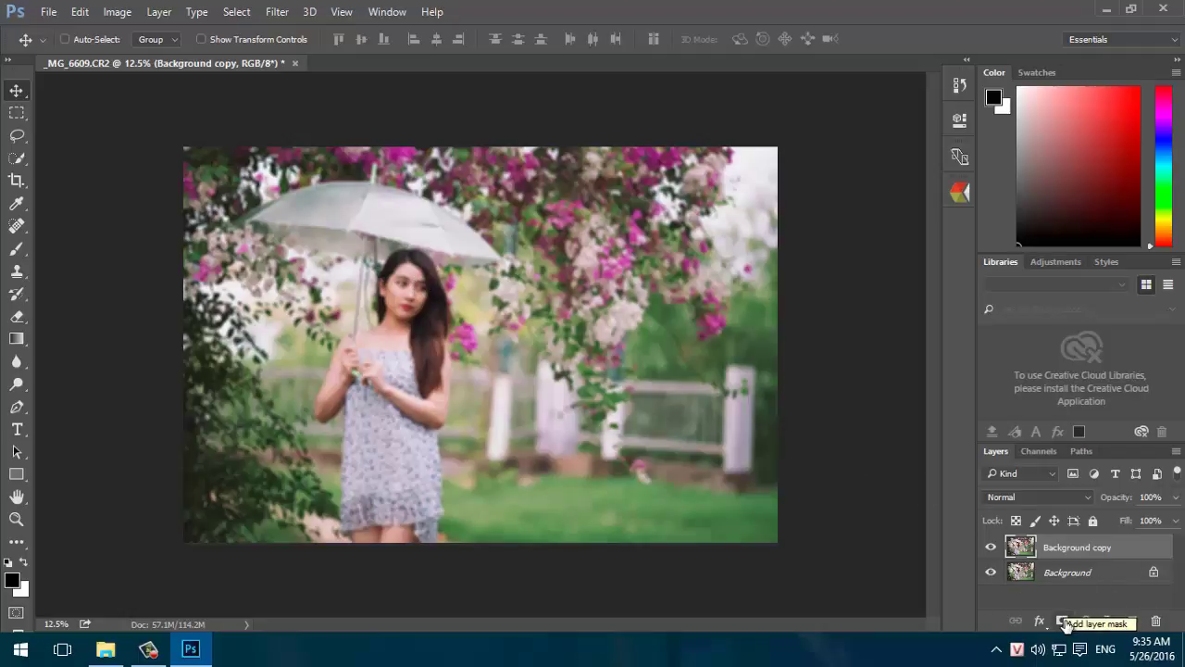
left_click(1063, 621)
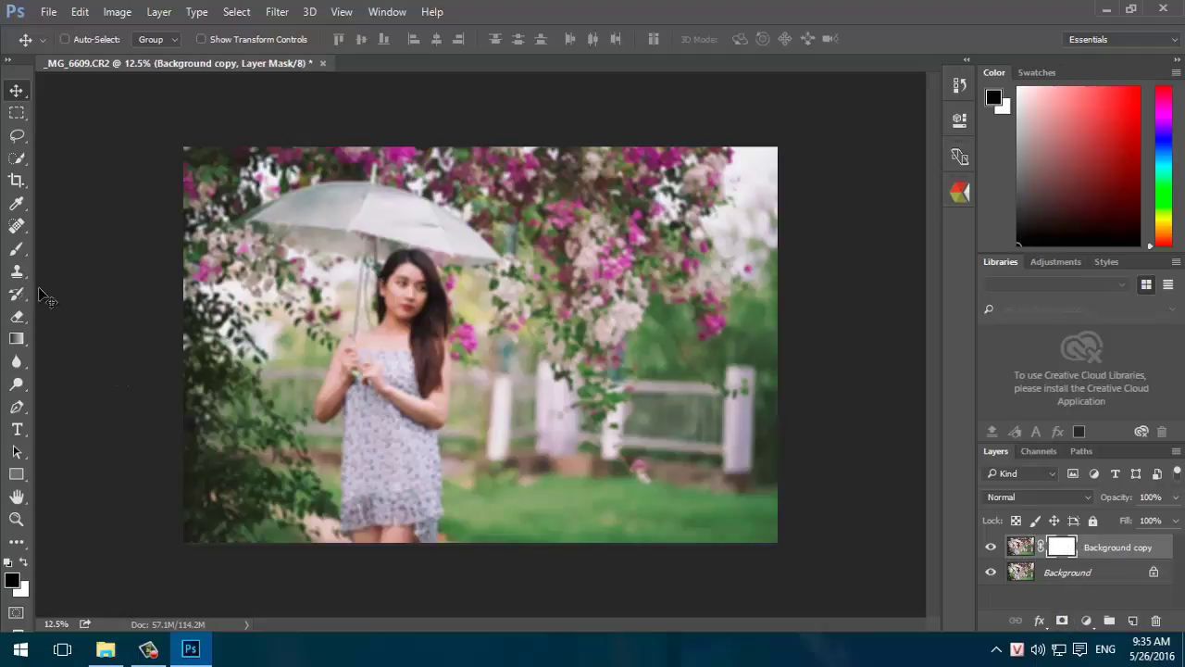
Select the Brush and paint the mask over her arm, hands and umbrella canopy
left_click(22, 252)
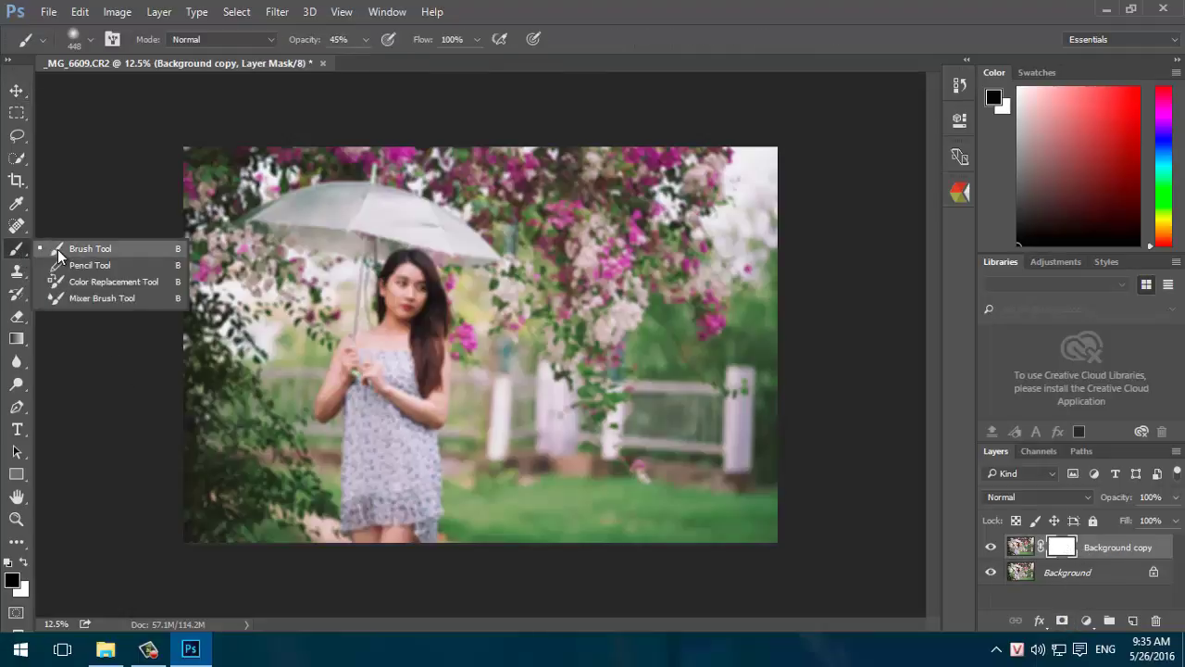
left_click(58, 253)
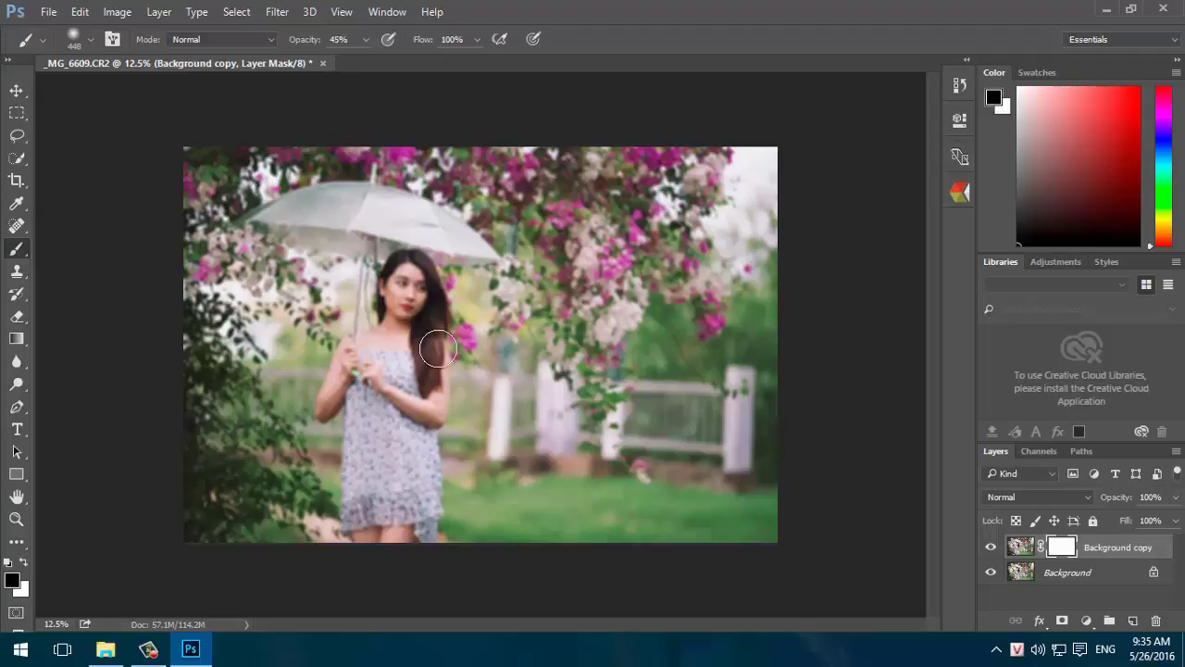
scroll(425, 296, "up", 2)
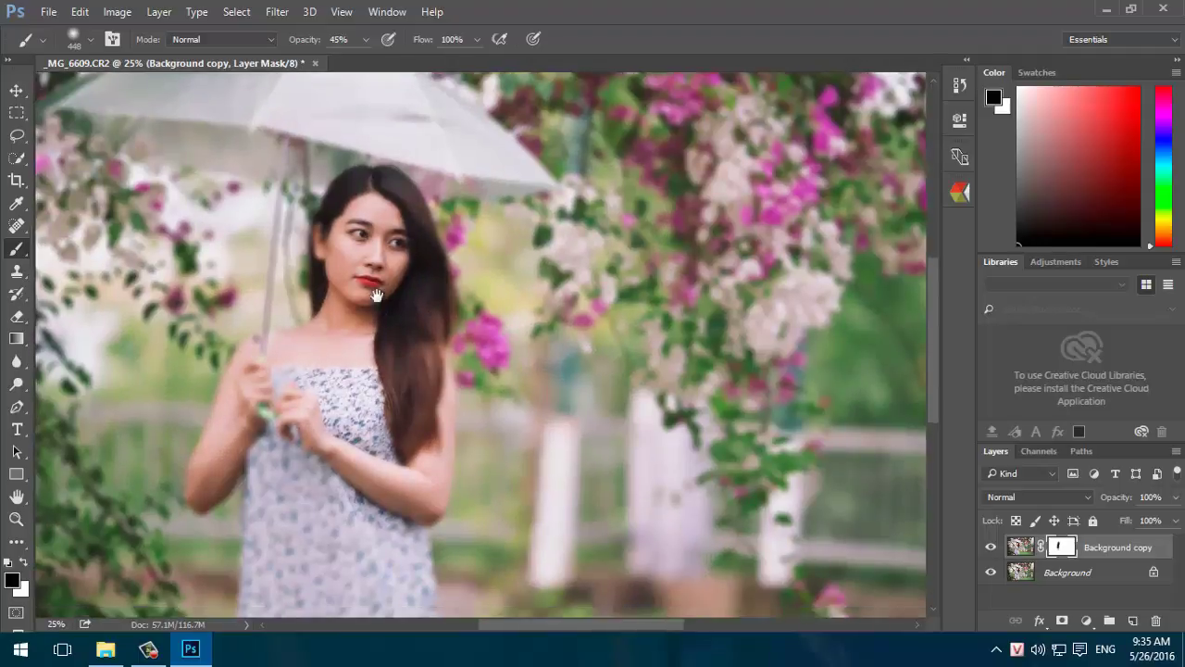
left_click_drag(383, 291, 434, 96)
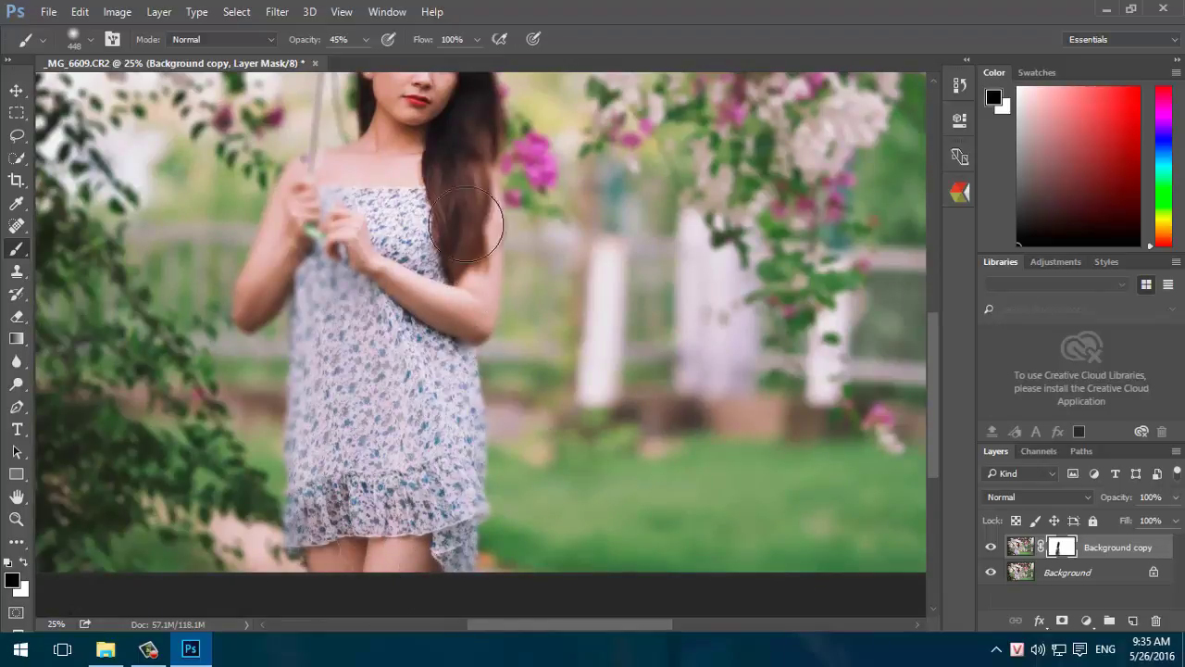
scroll(454, 278, "up", 3)
left_click_drag(389, 412, 361, 491)
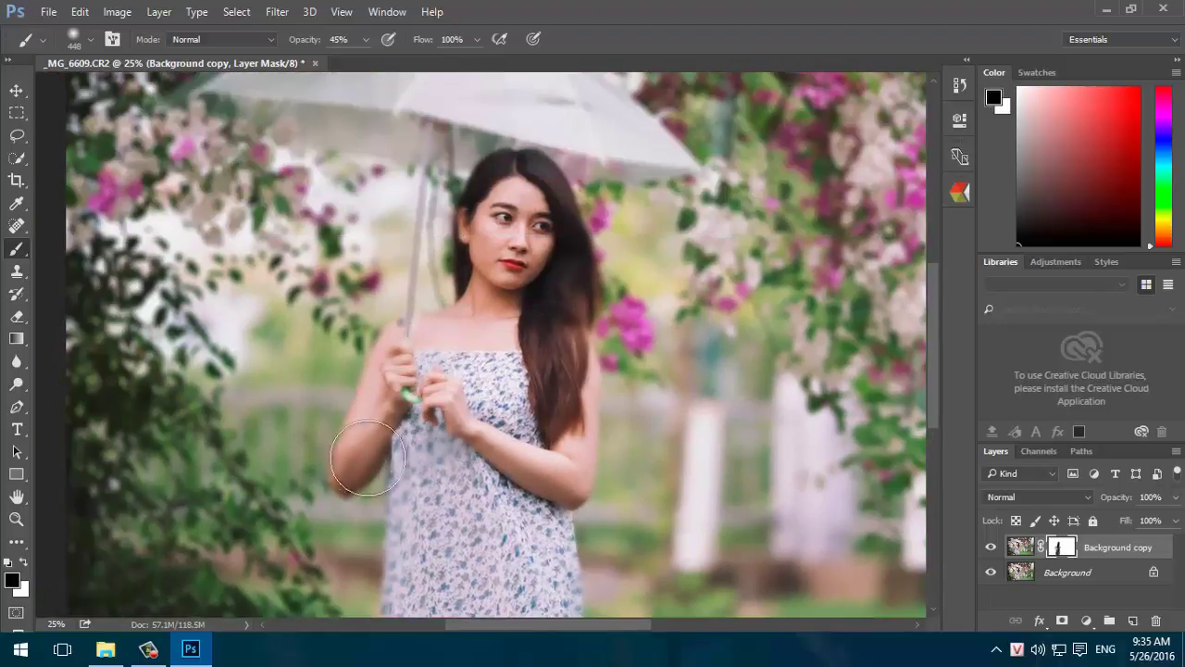
left_click_drag(432, 312, 463, 389)
left_click_drag(542, 278, 509, 312)
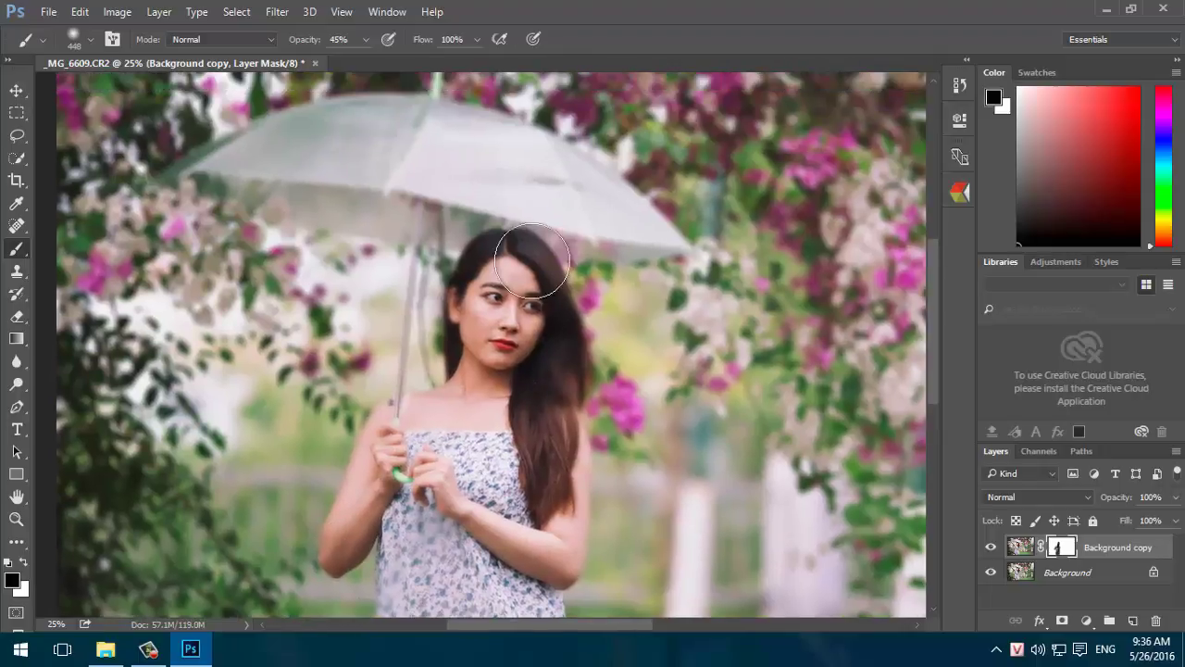
left_click_drag(521, 232, 638, 412)
mouse_move(691, 368)
left_mouse_down()
mouse_move(722, 358)
mouse_move(576, 272)
mouse_move(516, 269)
mouse_move(286, 323)
mouse_move(608, 336)
mouse_move(423, 331)
mouse_move(606, 369)
left_mouse_up()
Zoom in to 100% on the umbrella pole after trying a new brush size
scroll(607, 371, "down", 5)
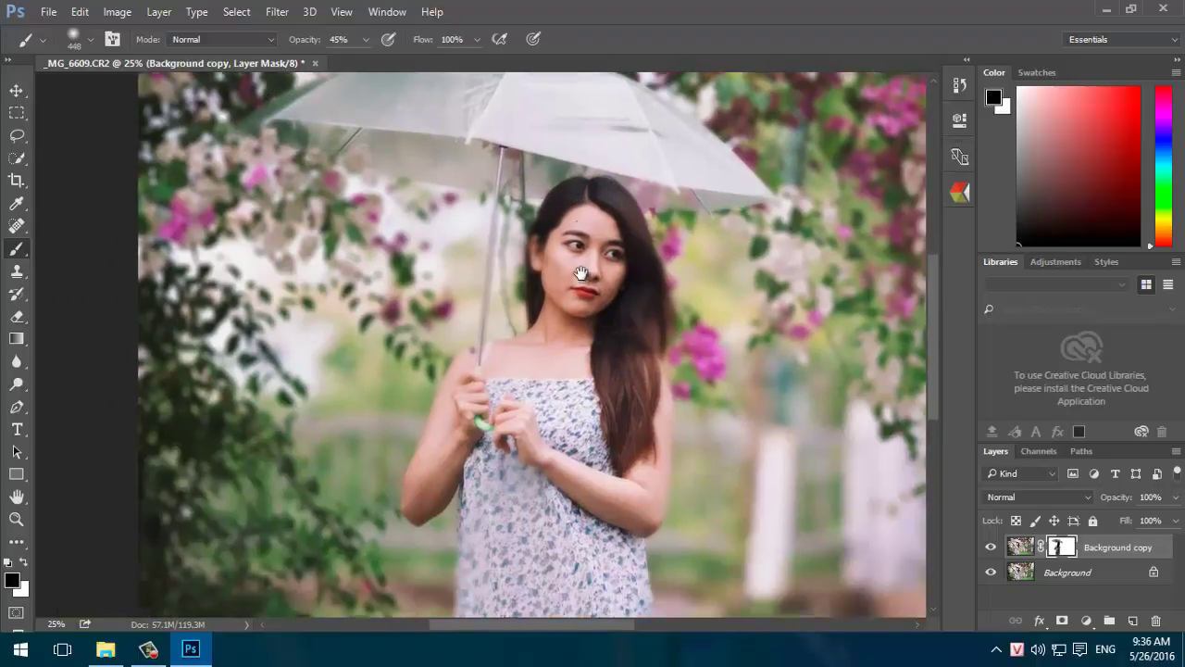
left_click(390, 299)
left_click(390, 299)
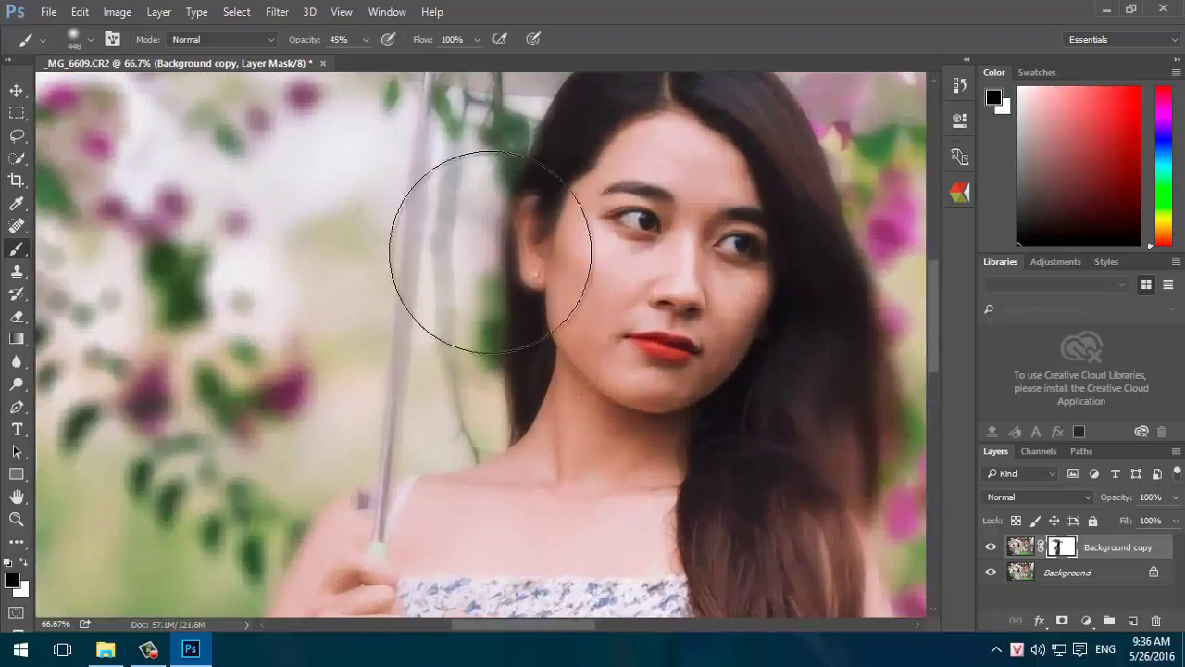
right_click(524, 233)
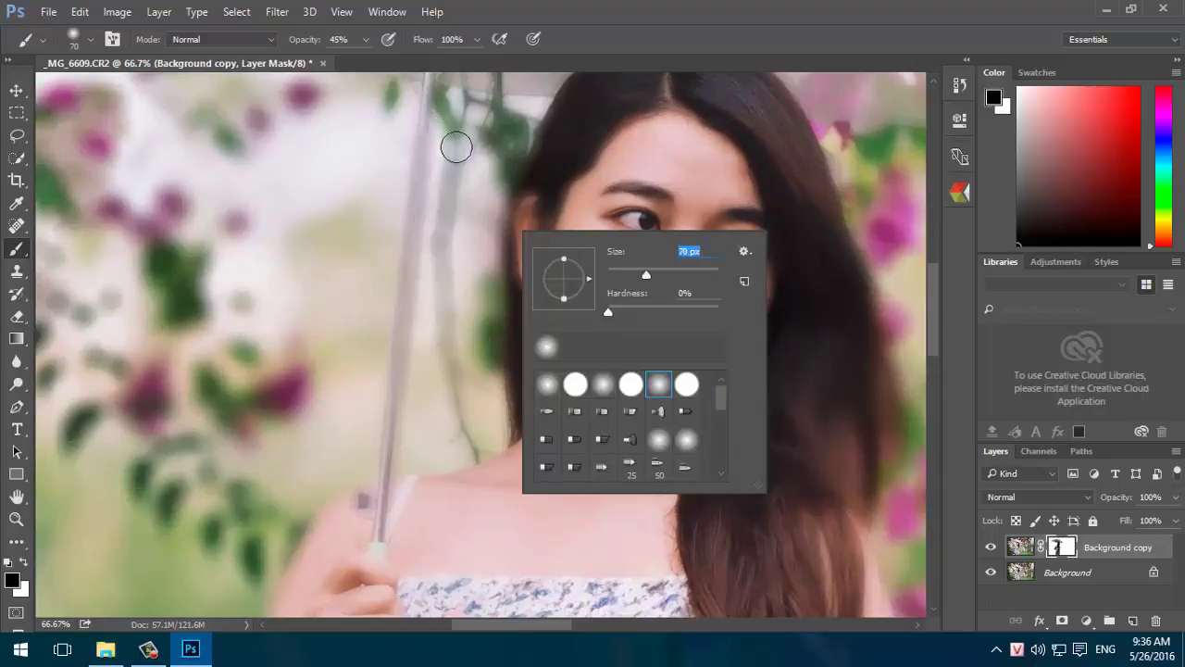
key("BackSpace")
key("Return")
left_click(612, 257)
left_click_drag(477, 214, 580, 323)
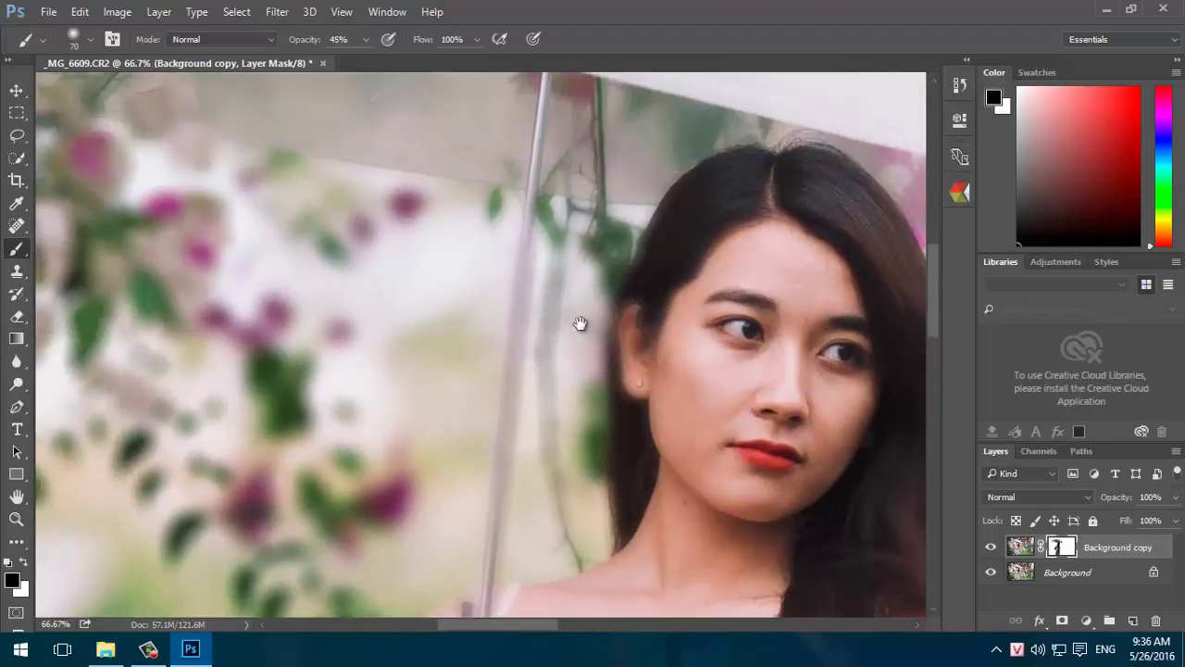
key("ctrl+plus")
Set a smaller brush and paint the umbrella pole back to sharp
right_click(577, 210)
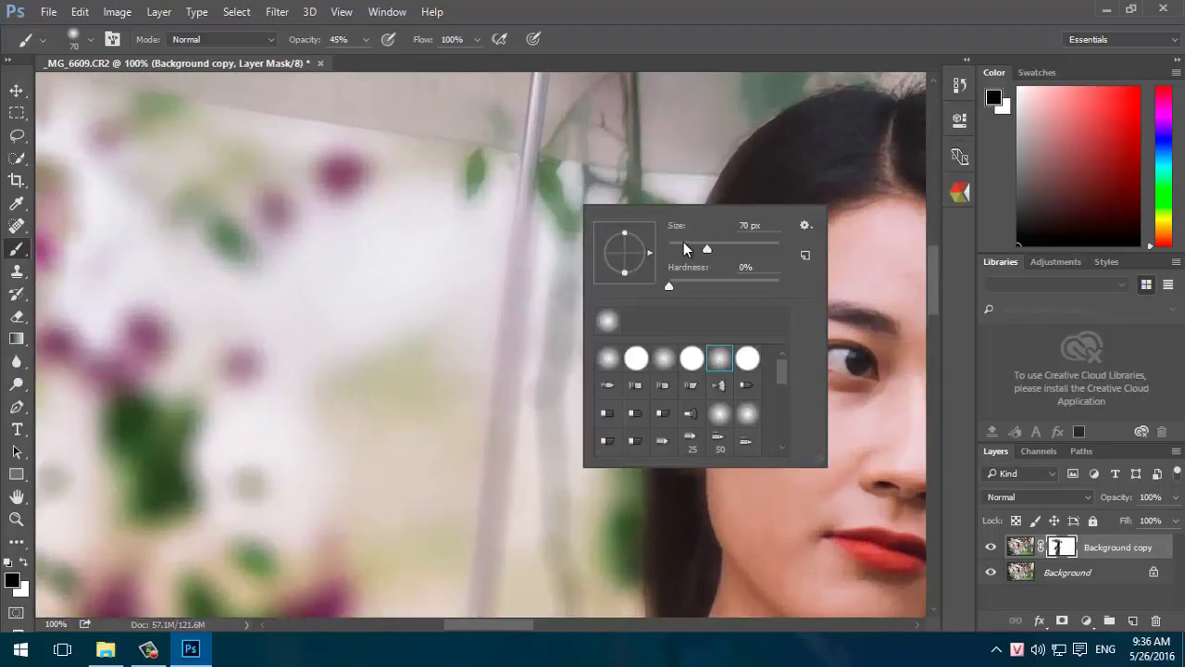
key("Return")
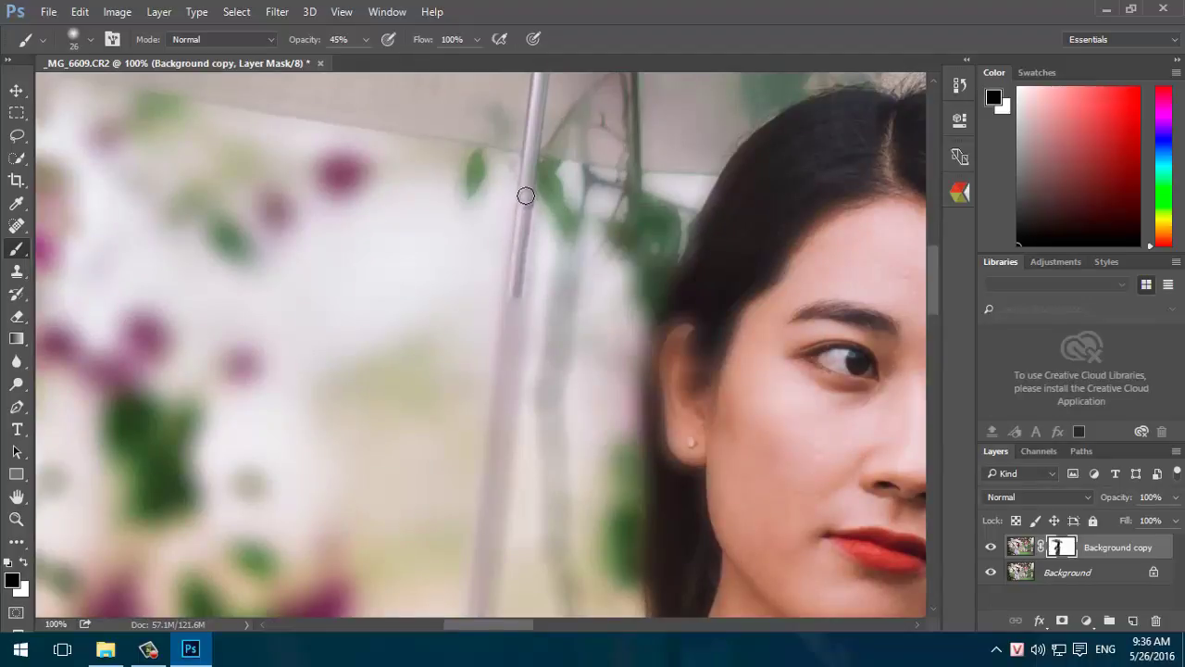
left_click_drag(500, 424, 576, 83)
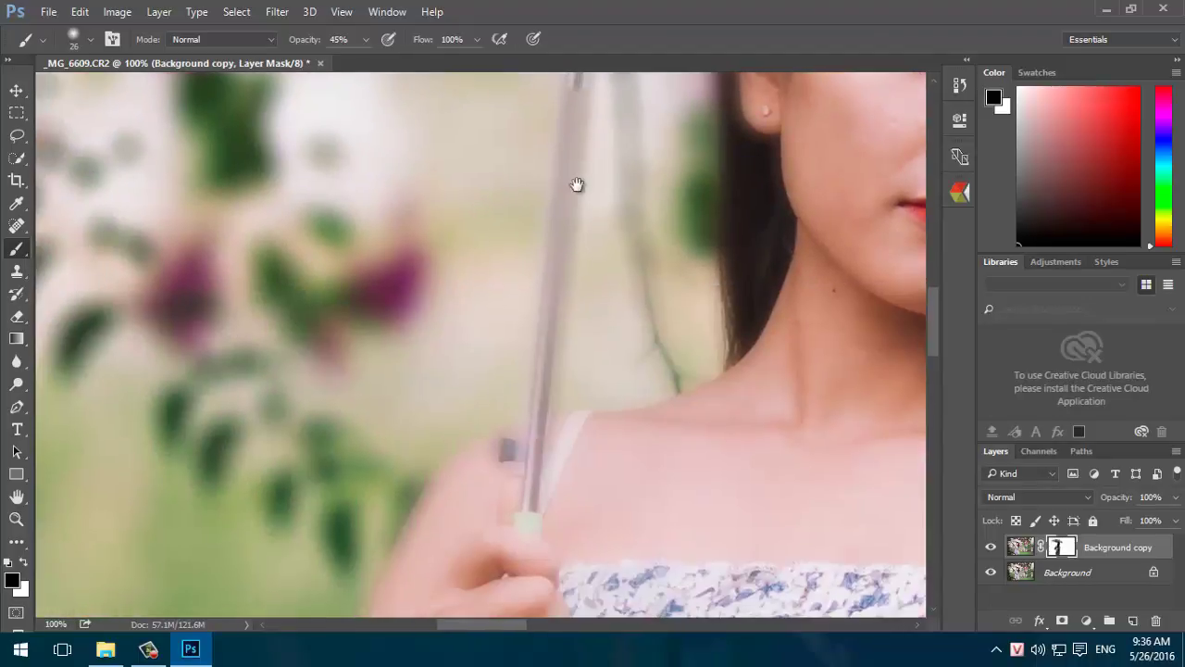
scroll(576, 185, "up", 5)
mouse_move(566, 204)
left_mouse_down()
mouse_move(563, 349)
mouse_move(592, 245)
mouse_move(544, 478)
left_mouse_up()
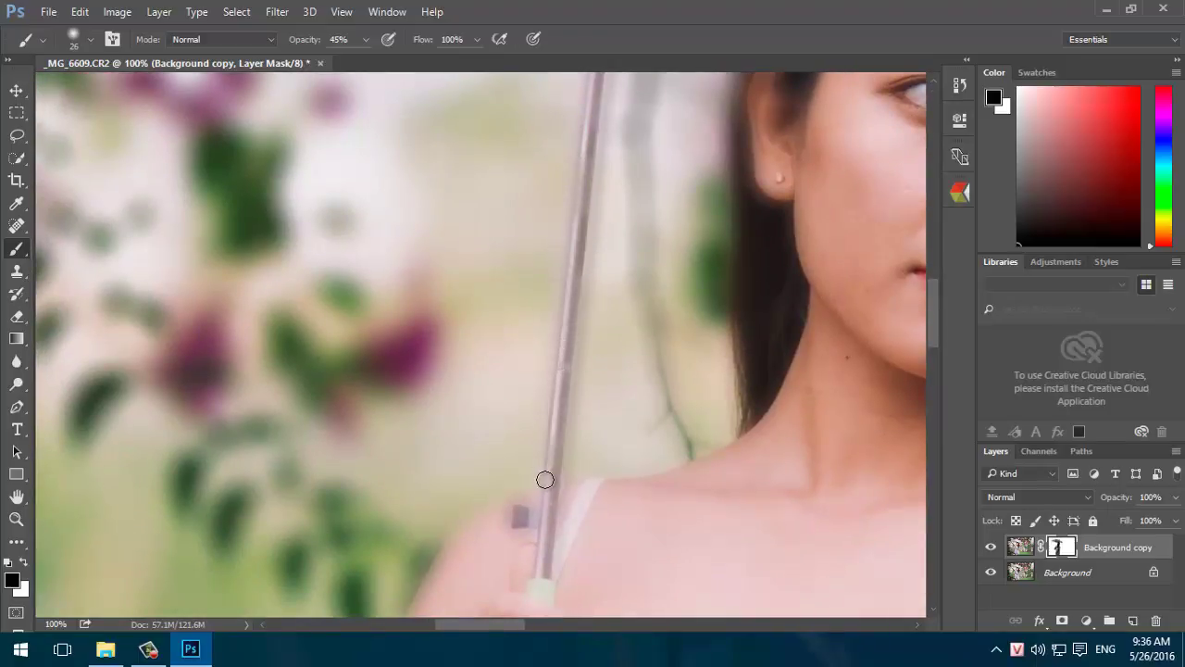
mouse_move(558, 398)
left_mouse_down()
mouse_move(543, 597)
mouse_move(603, 262)
left_mouse_up()
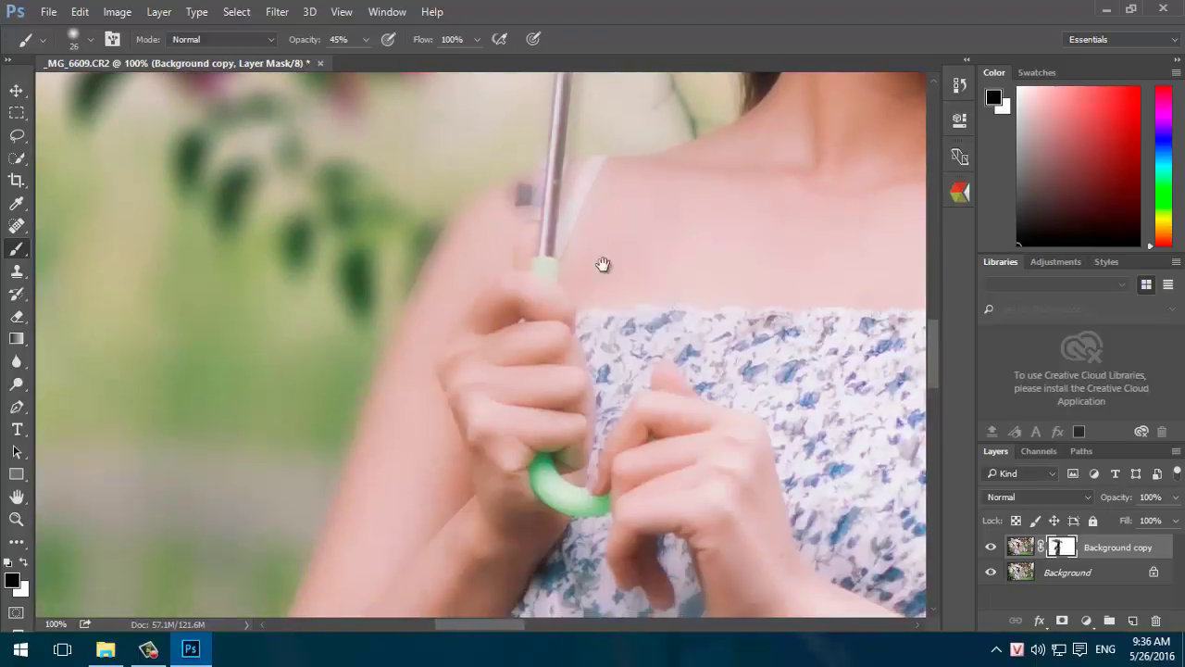
Enlarge the brush and move the view to her forearm and elbow
right_click(740, 338)
left_click(481, 243)
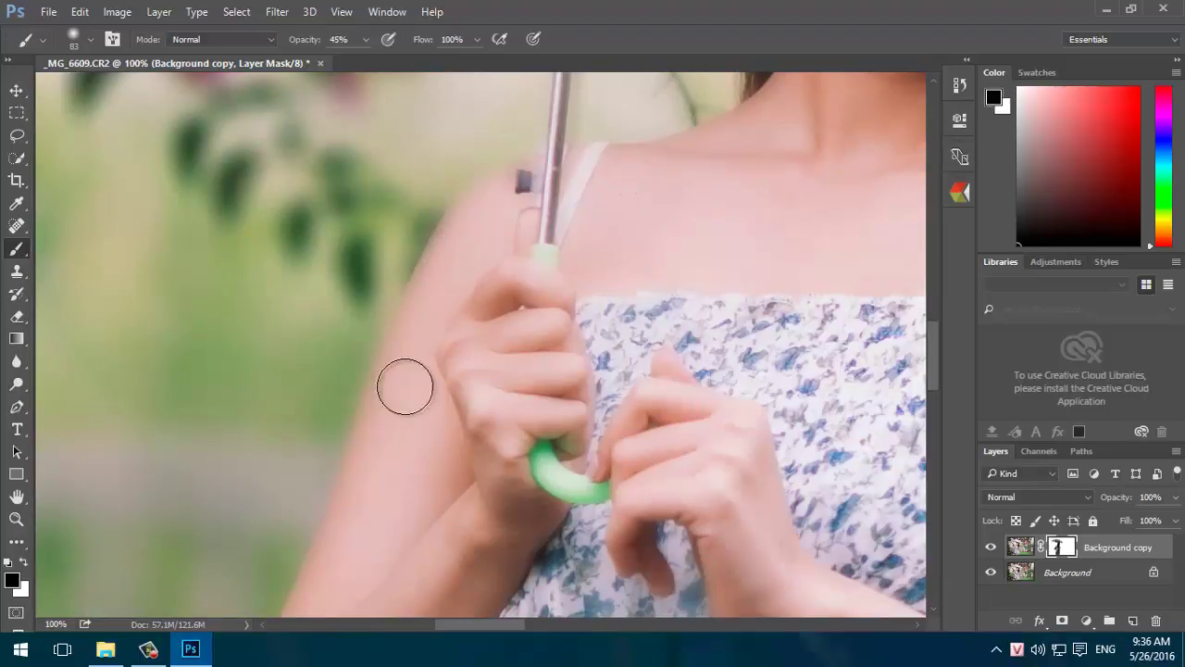
left_click_drag(401, 389, 524, 256)
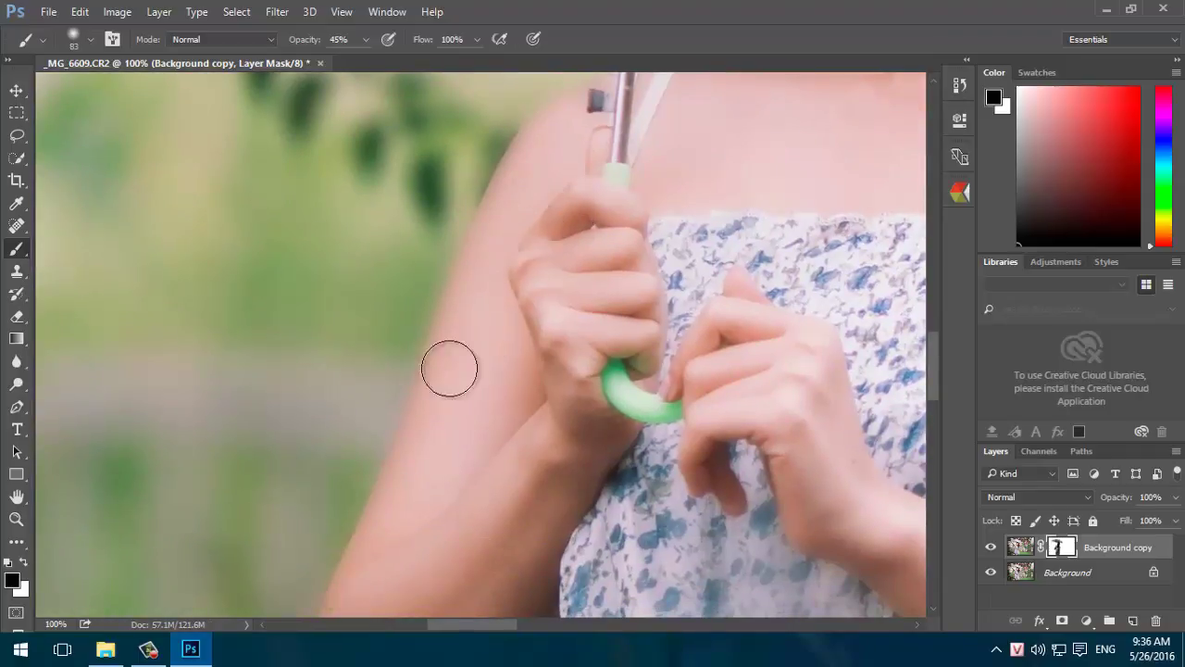
left_click_drag(450, 364, 519, 238)
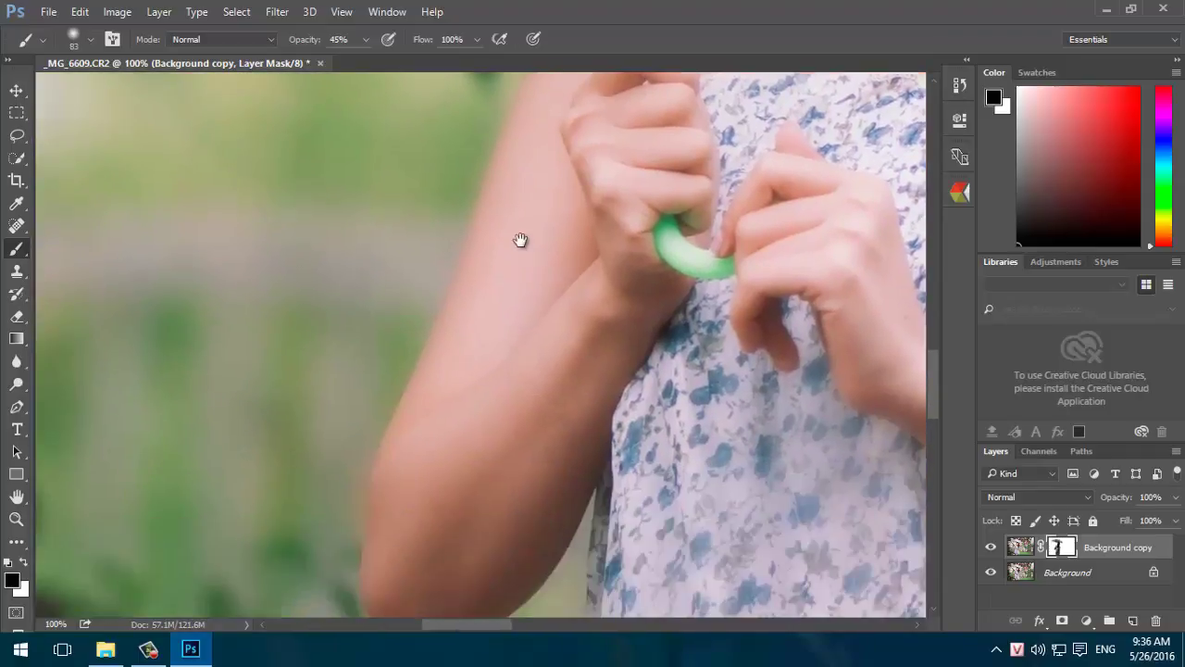
left_click_drag(385, 541, 381, 305)
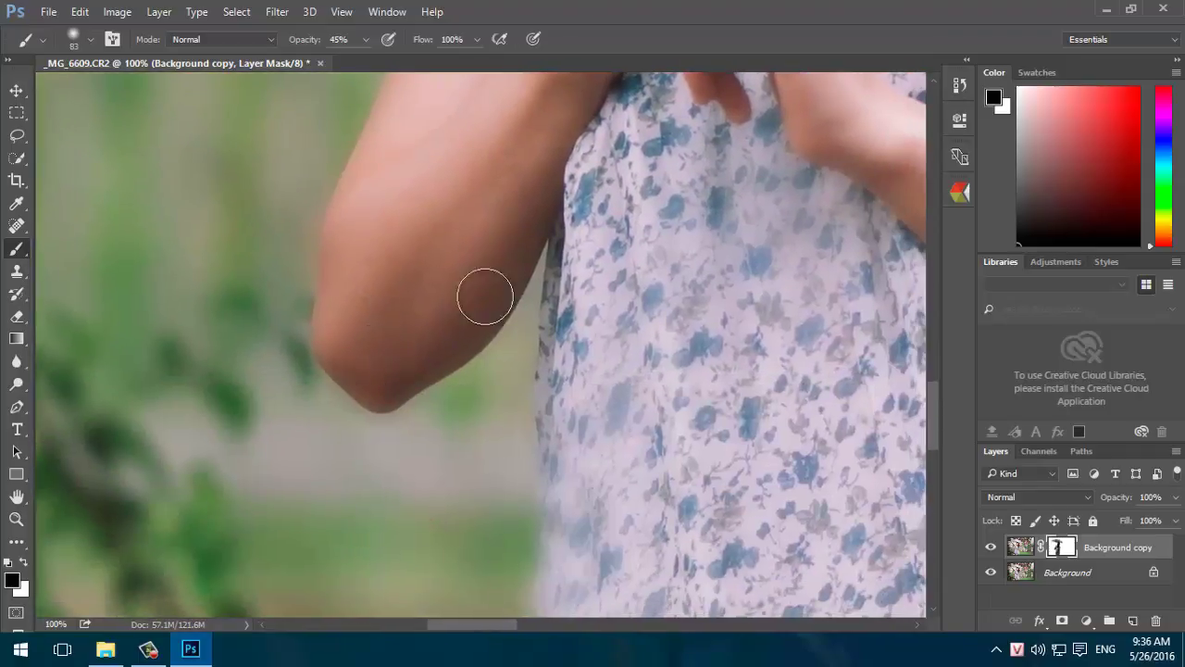
left_click(630, 362, "alt")
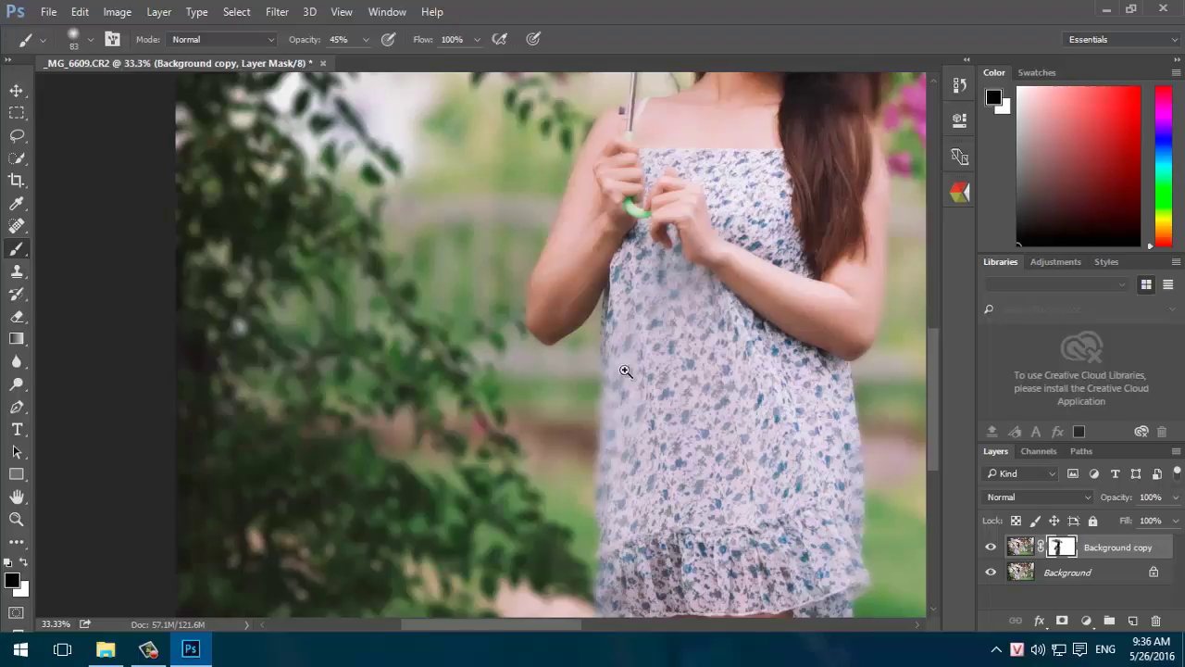
Set a 291 px brush and paint the mask down the dress's left side
right_click(732, 308)
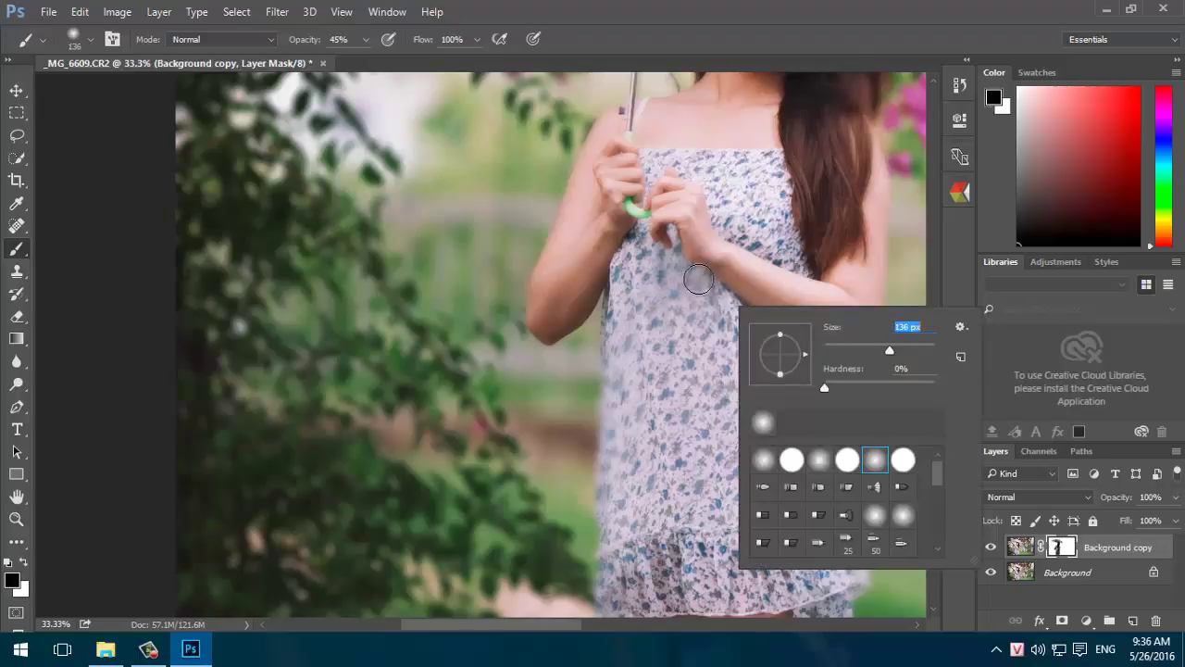
type("291")
key("Return")
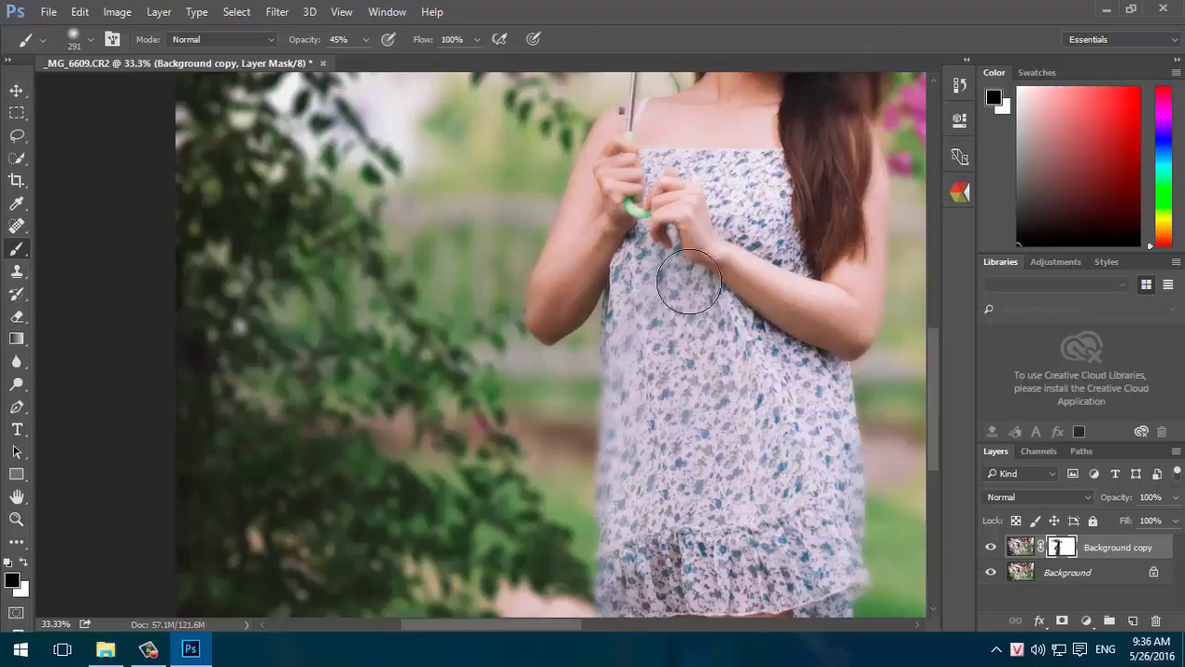
left_click_drag(662, 444, 637, 639)
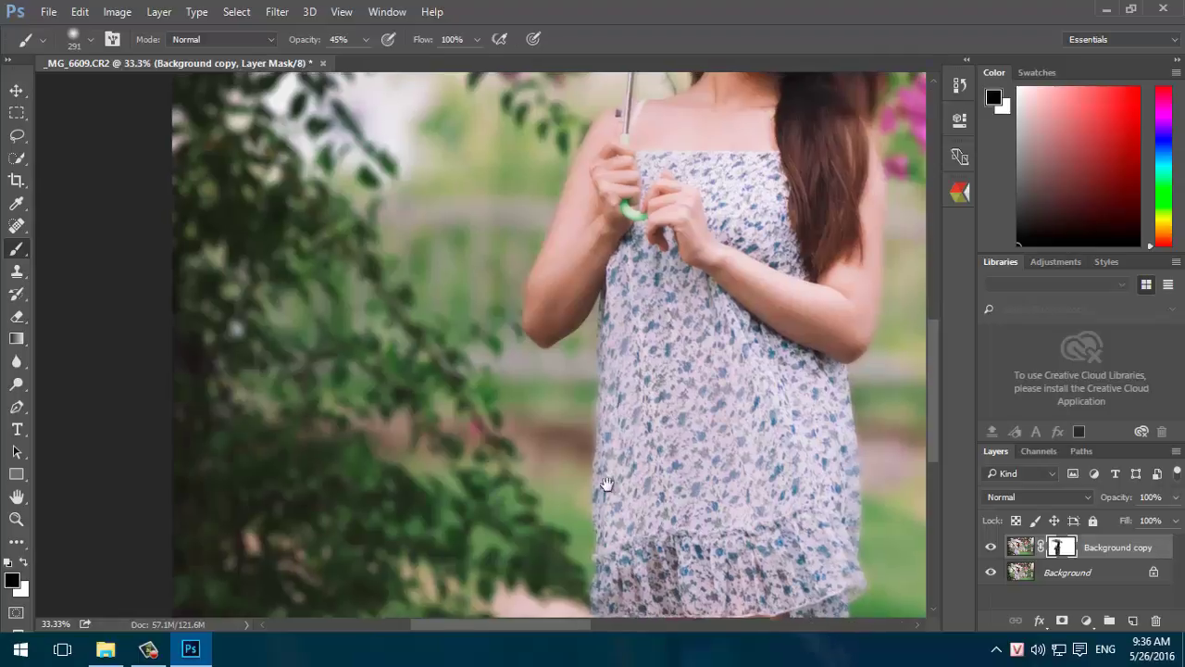
mouse_move(603, 489)
left_mouse_down()
mouse_move(612, 456)
mouse_move(551, 381)
left_mouse_up()
scroll(503, 396, "up", 3)
scroll(563, 495, "up", 2)
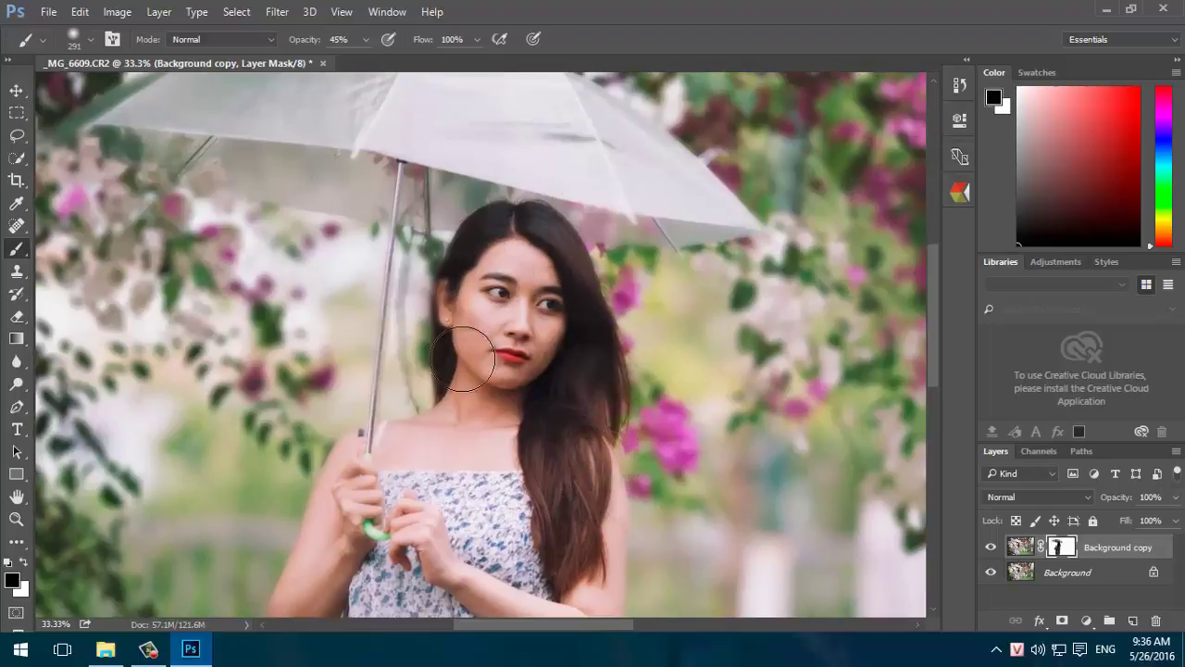
Refine the mask along the umbrella's upper edge and move to the pink flowers
left_click_drag(560, 215, 616, 379)
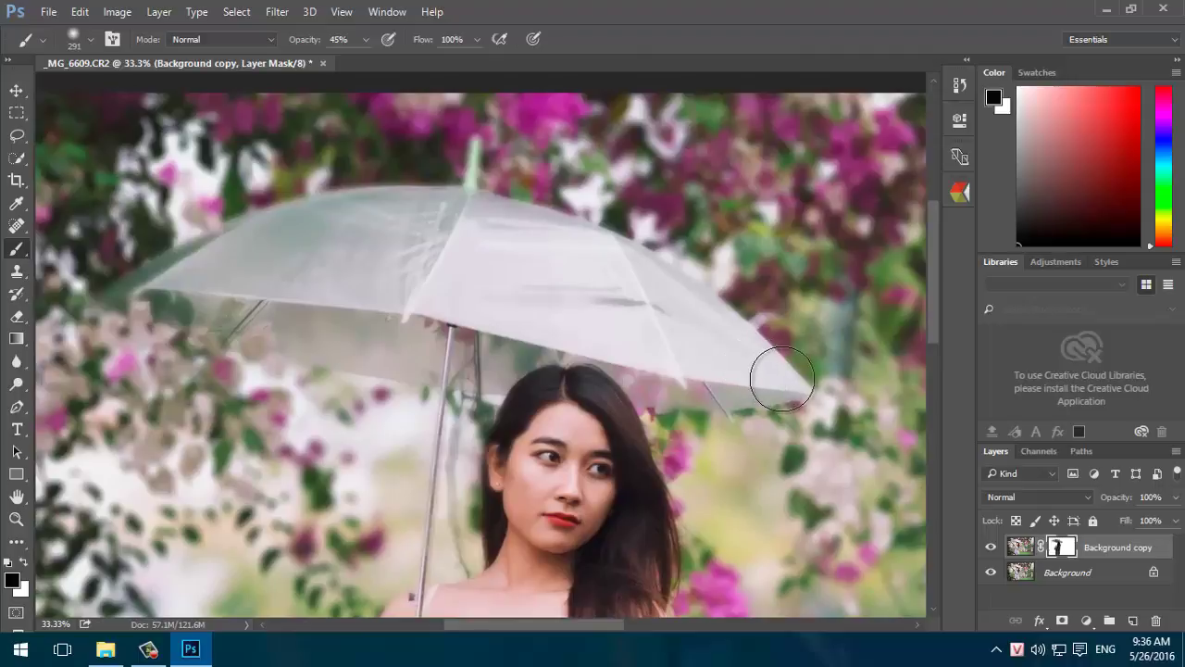
left_click_drag(723, 385, 322, 212)
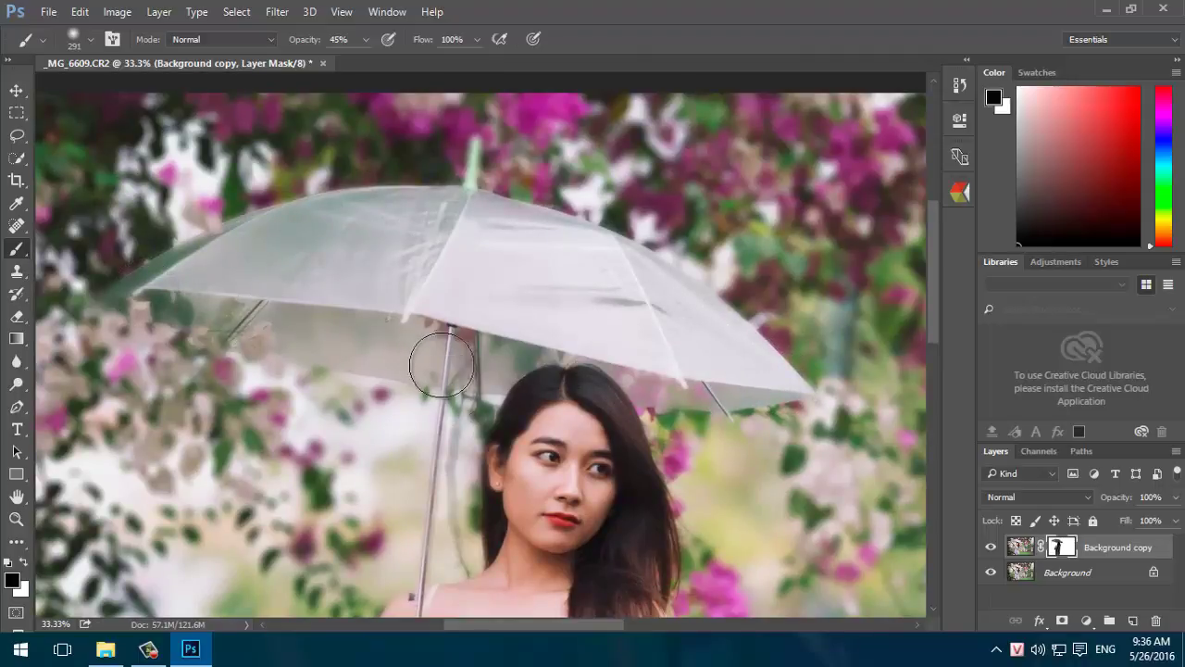
mouse_move(454, 301)
left_mouse_down()
mouse_move(532, 192)
mouse_move(545, 121)
left_mouse_up()
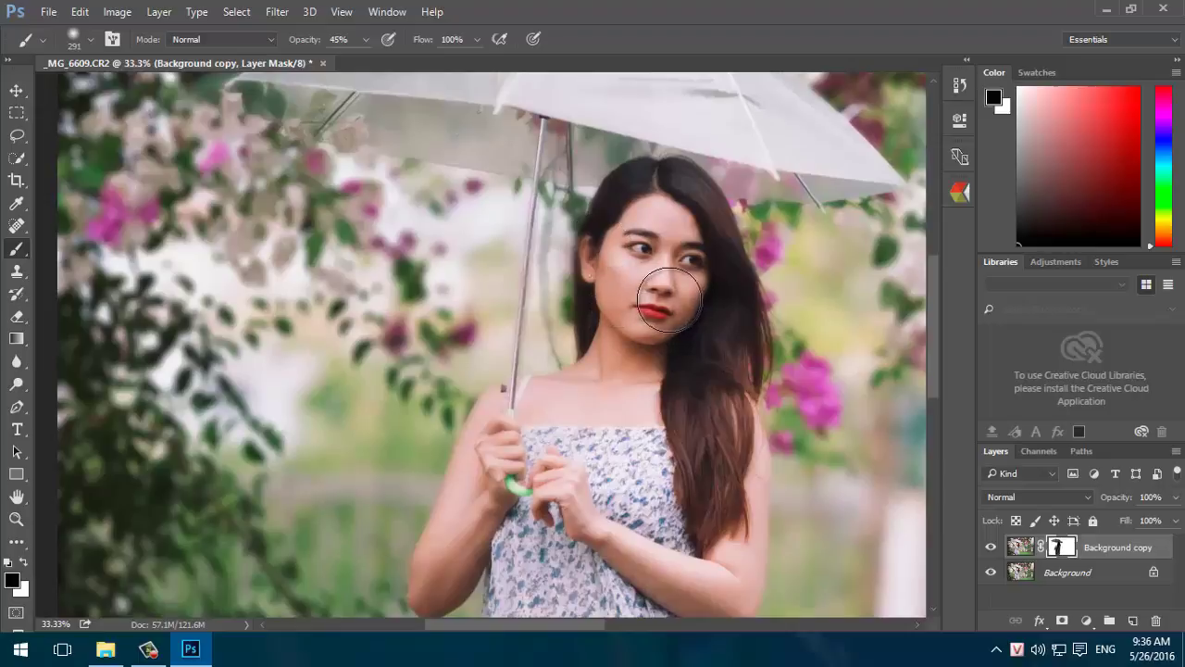
left_click(788, 322)
left_click_drag(577, 315, 429, 328)
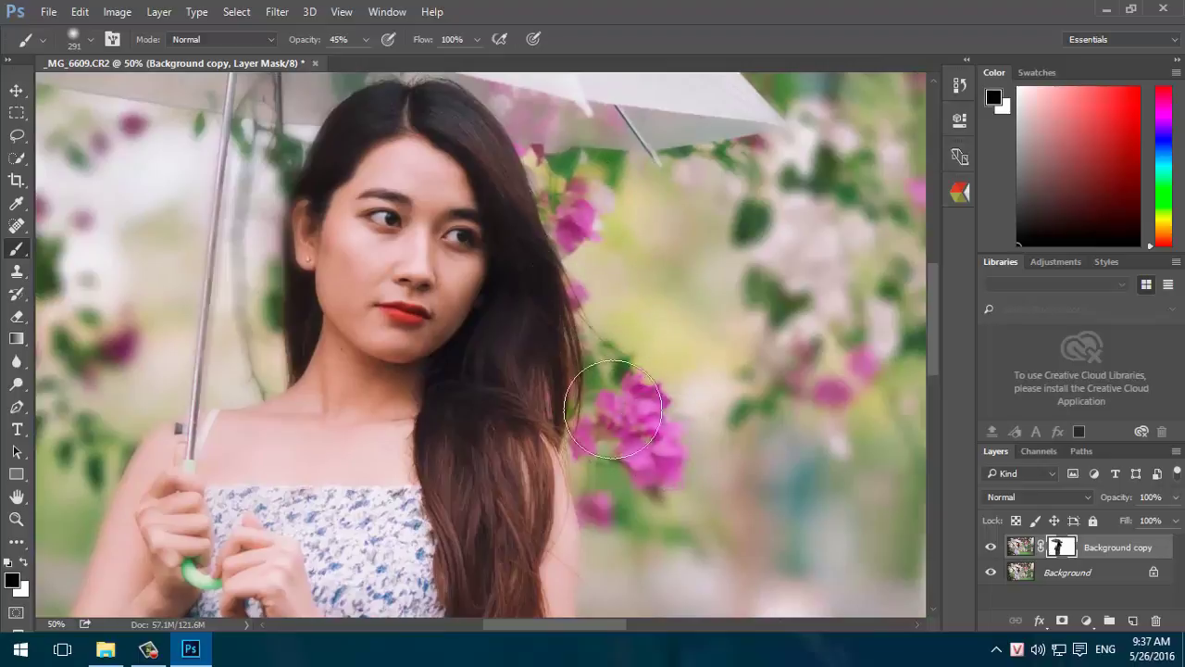
left_click_drag(664, 440, 498, 394)
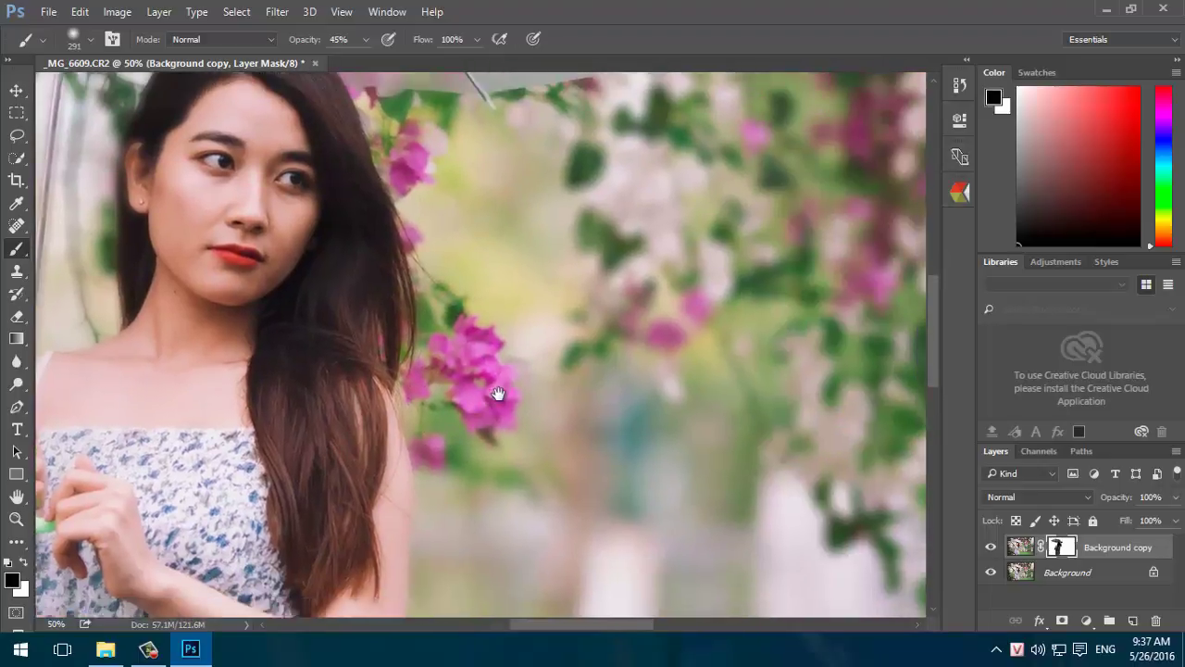
key("ctrl+minus")
key("ctrl+minus")
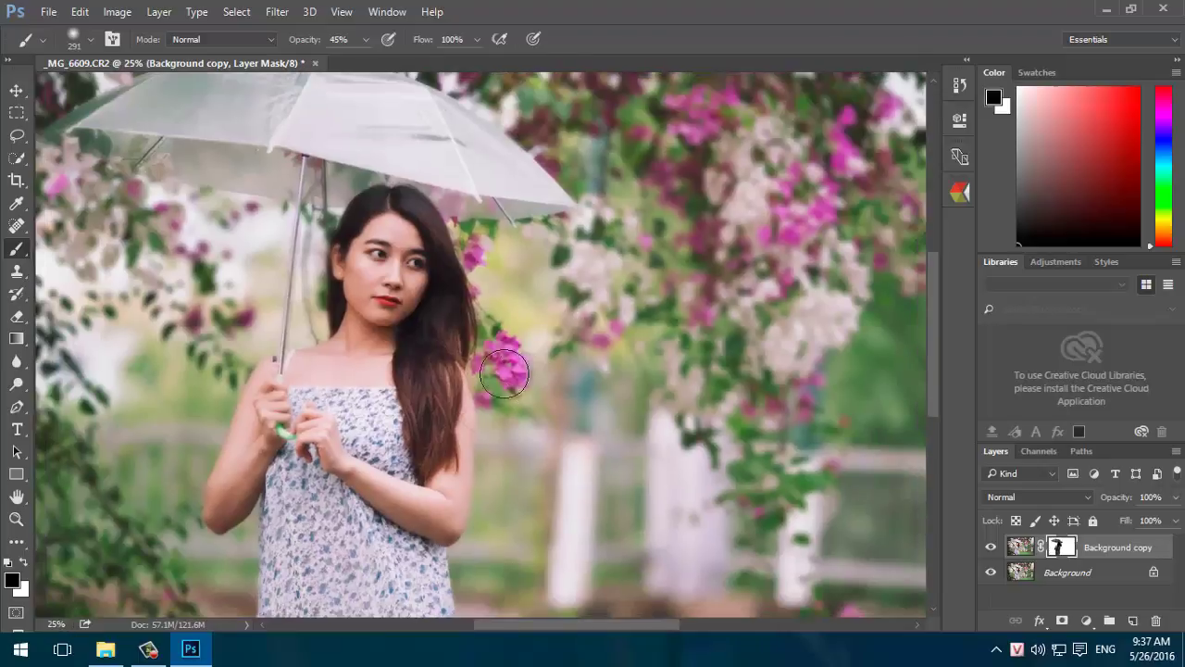
scroll(500, 366, "up", 3)
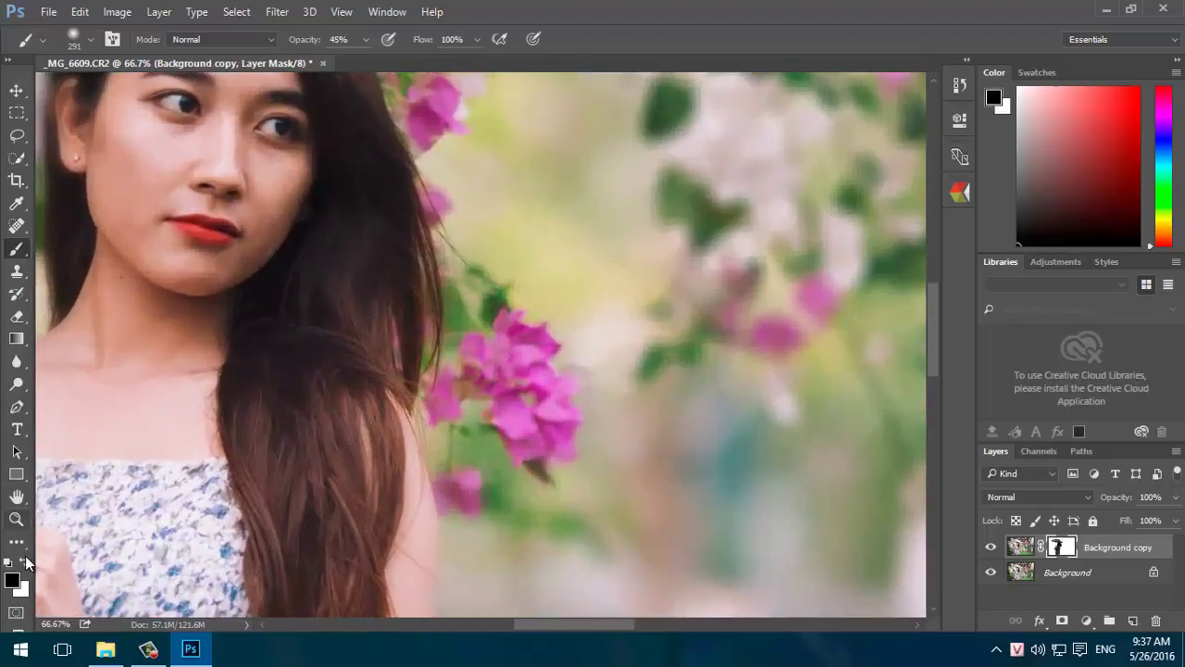
Swap to white foreground, use a 127 px brush to repaint the hair edge, then zoom out
left_click(25, 565)
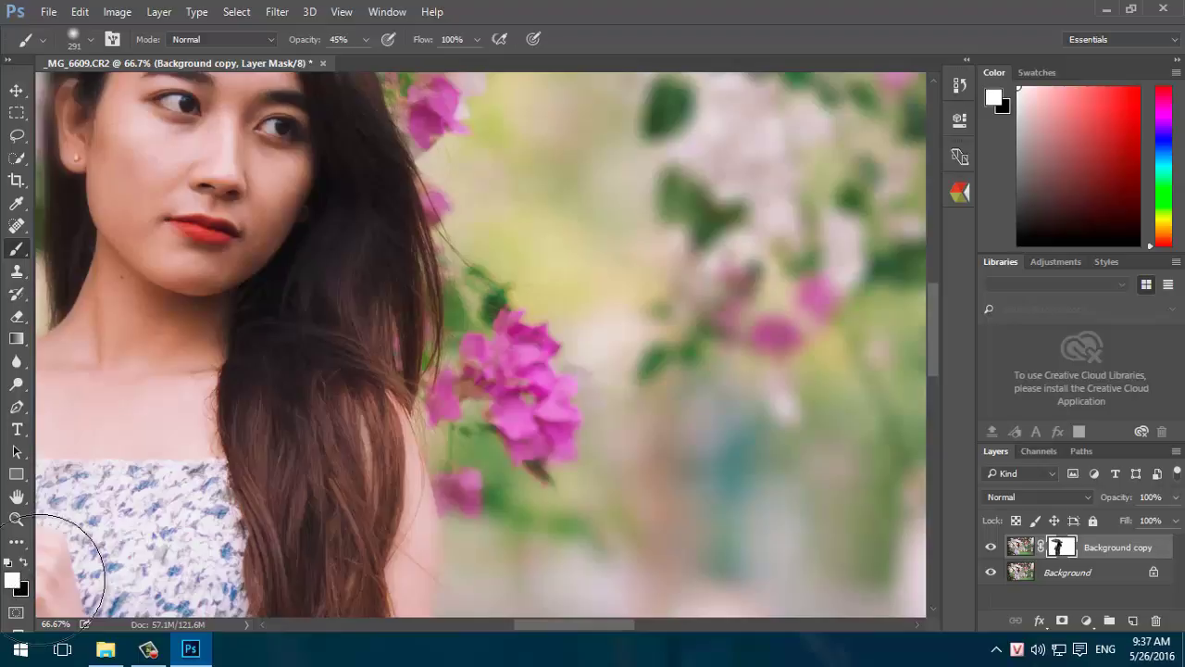
right_click(603, 323)
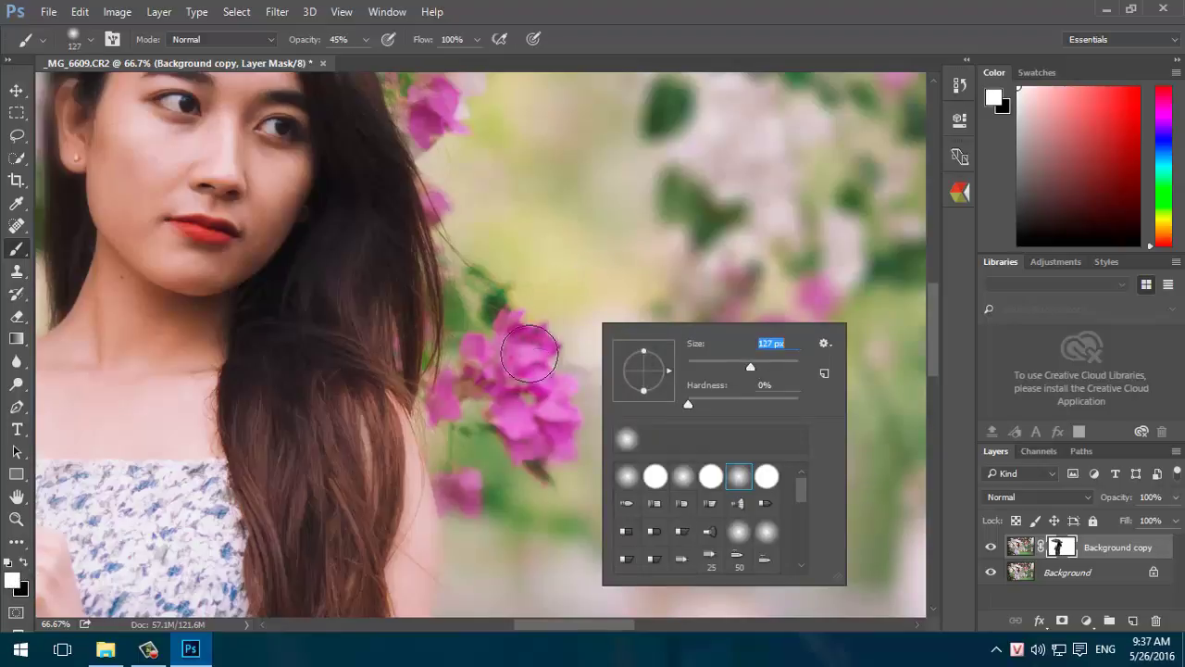
key("Return")
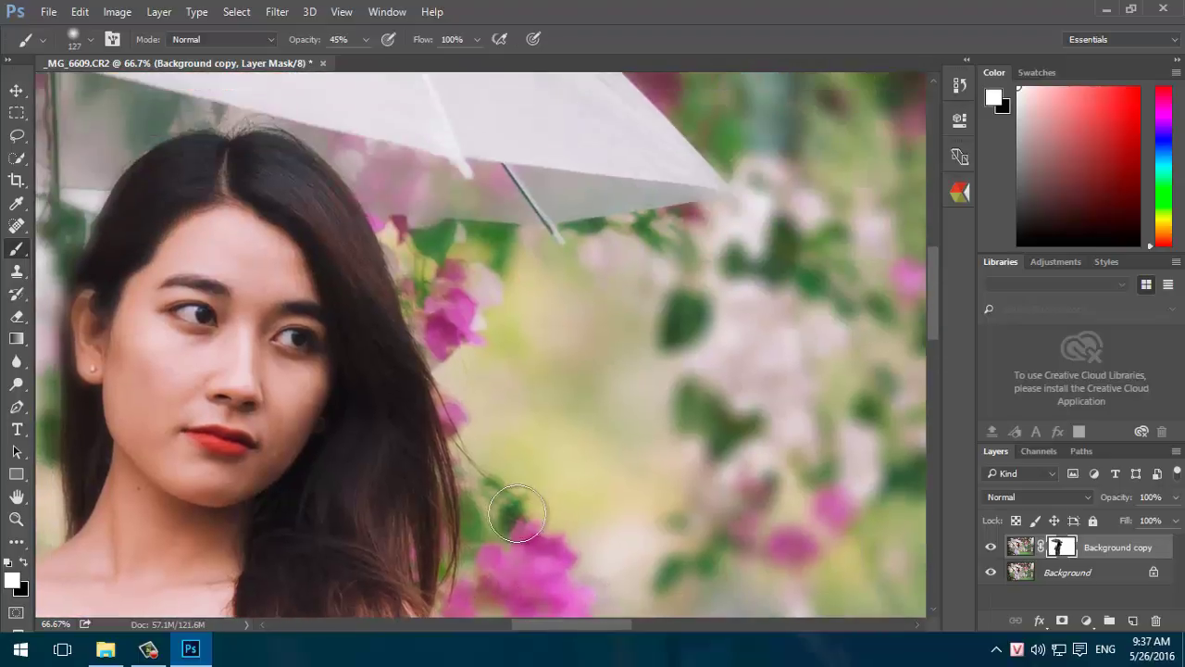
mouse_move(518, 513)
left_mouse_down()
mouse_move(449, 320)
mouse_move(431, 319)
mouse_move(412, 232)
mouse_move(473, 250)
left_mouse_up()
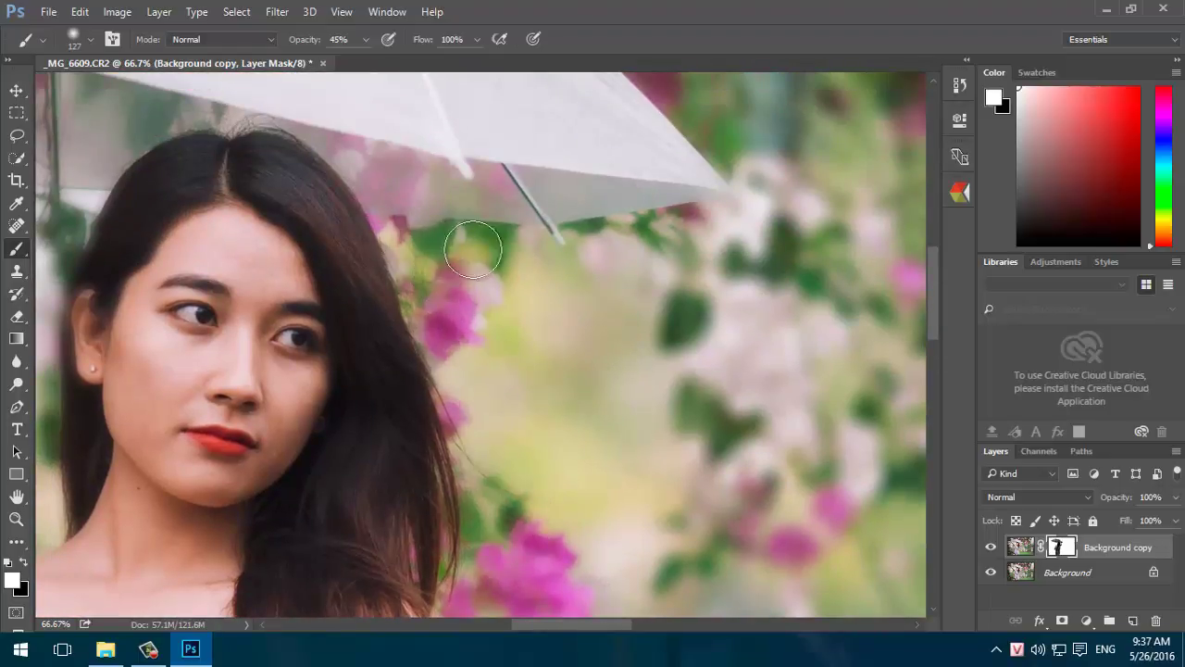
scroll(503, 463, "down", 5)
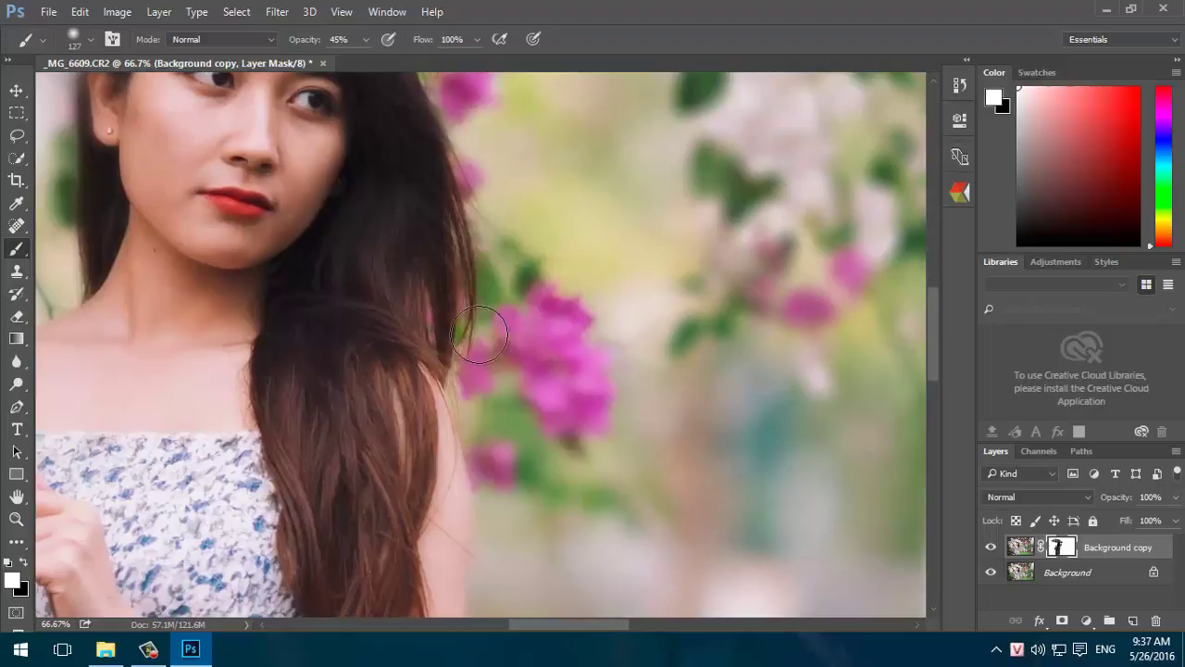
left_click(599, 352, "ctrl+alt")
left_click(597, 350, "ctrl+alt")
left_click(491, 397, "ctrl+alt")
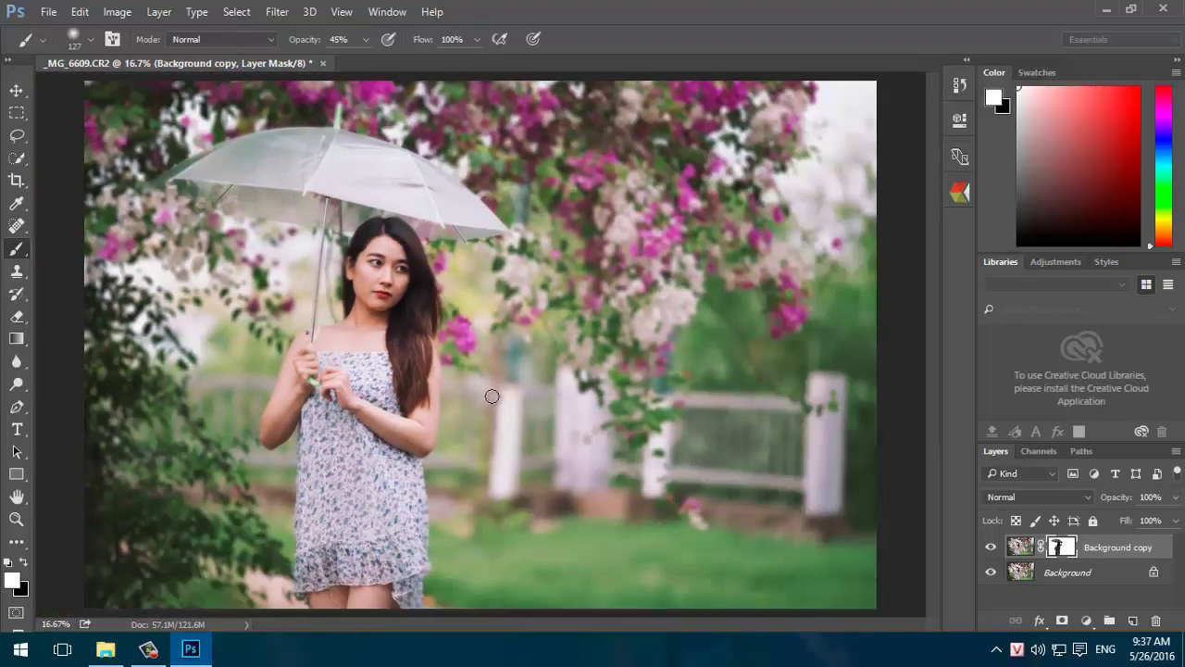
Target the Background copy layer image and set its opacity to 90%
left_click(556, 468, "ctrl+alt")
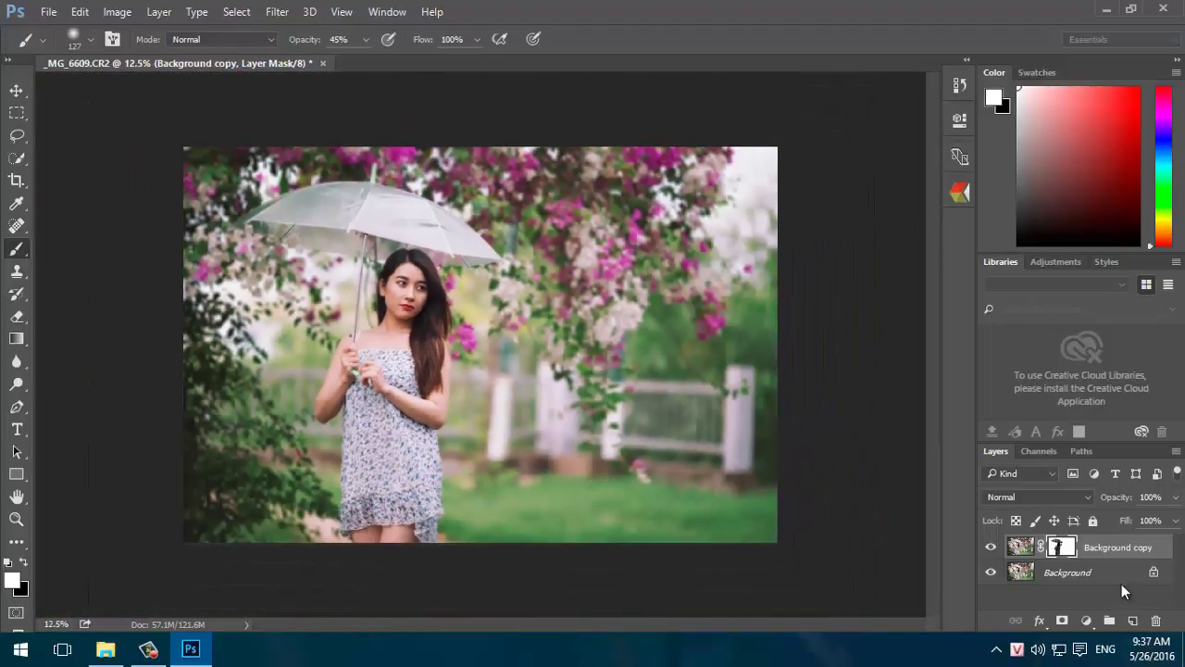
left_click(1023, 548)
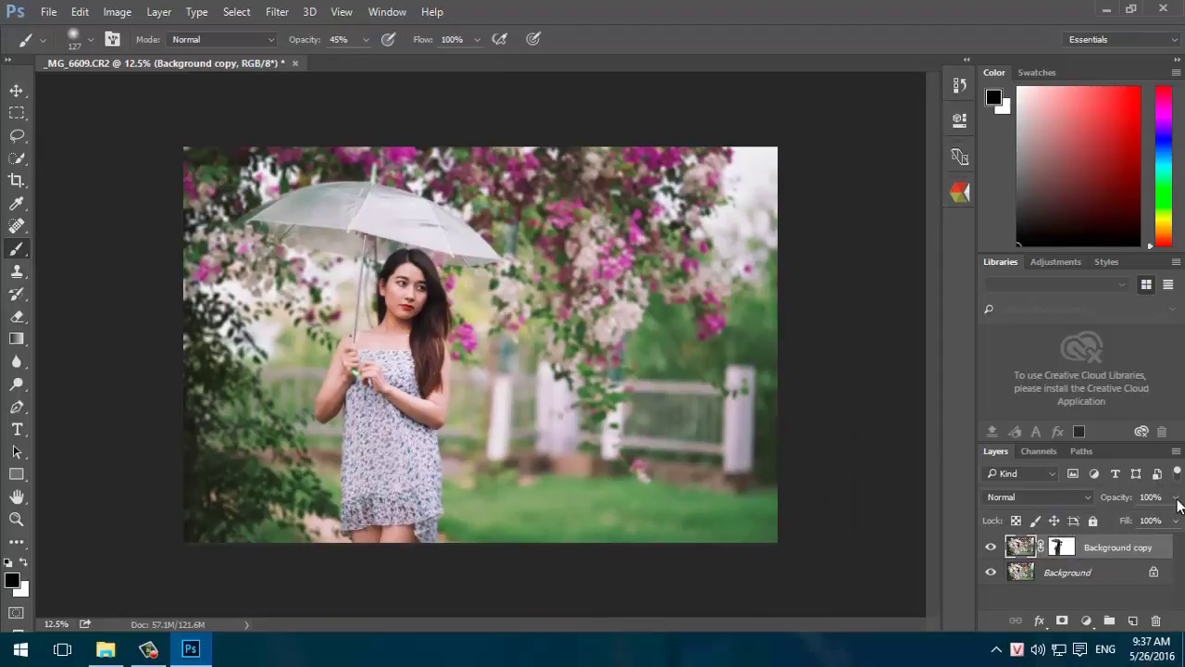
left_click(1176, 497)
left_click_drag(1125, 520, 1176, 529)
left_click_drag(1105, 550, 1150, 546)
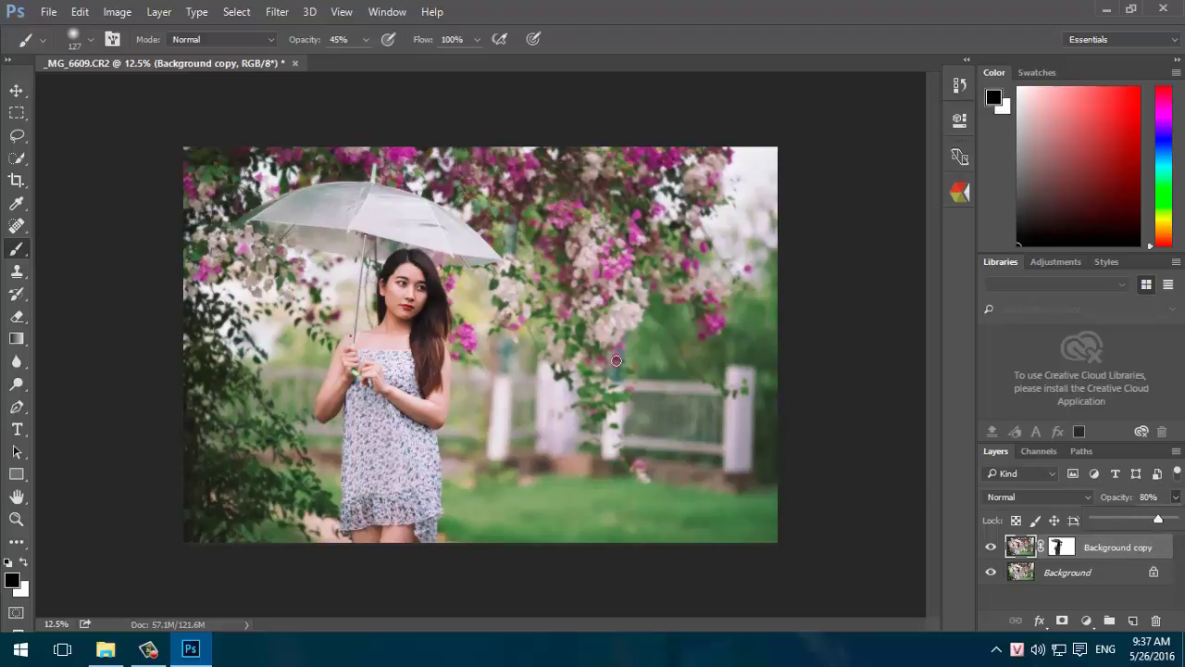
Toggle the blurred layer on and off to compare it with the sharp Background
left_click(991, 550)
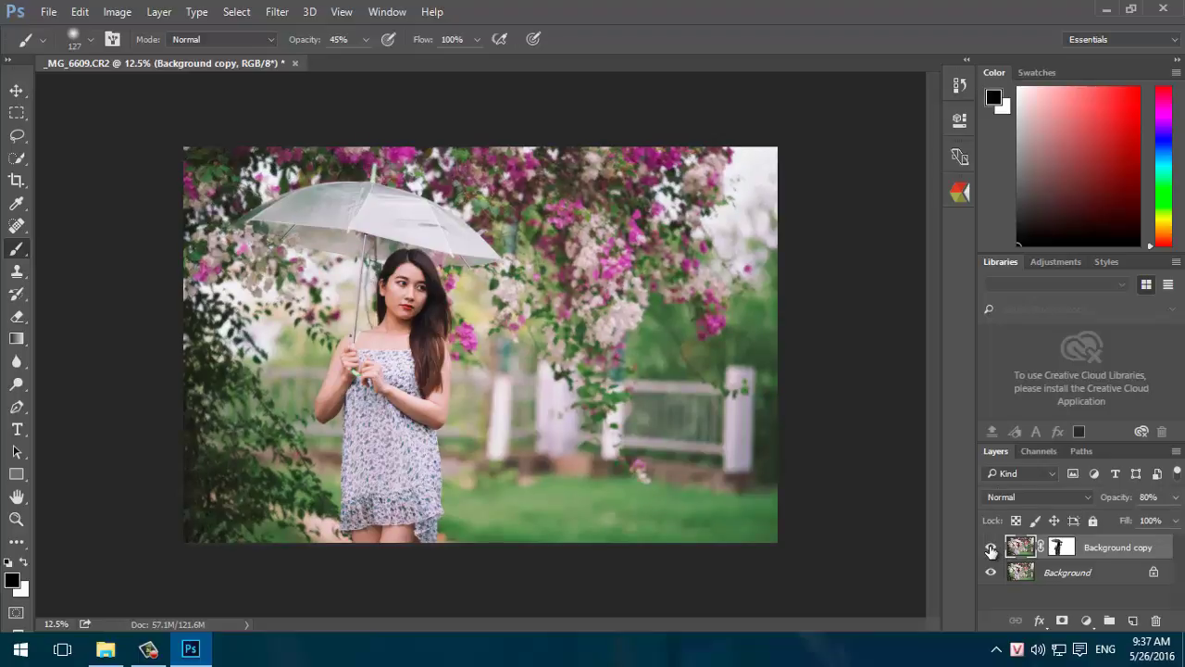
left_click(990, 550)
left_click(993, 550)
left_click(993, 550)
left_click(993, 550)
left_click(582, 290)
left_click(589, 308, "alt")
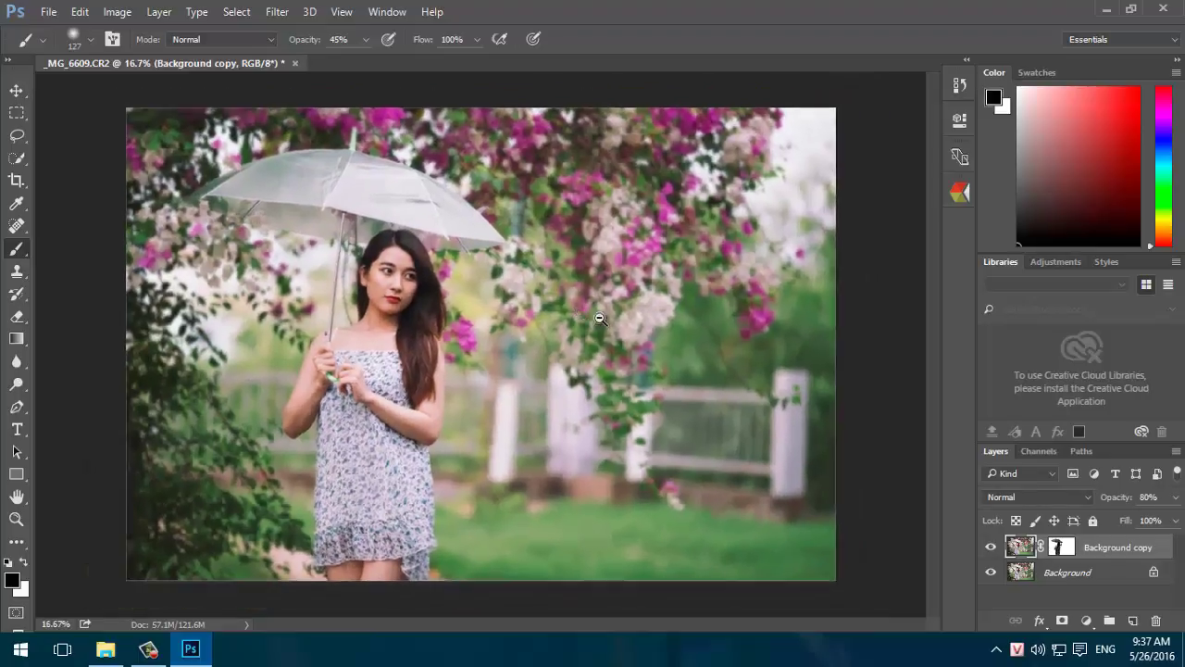
left_click(1174, 499)
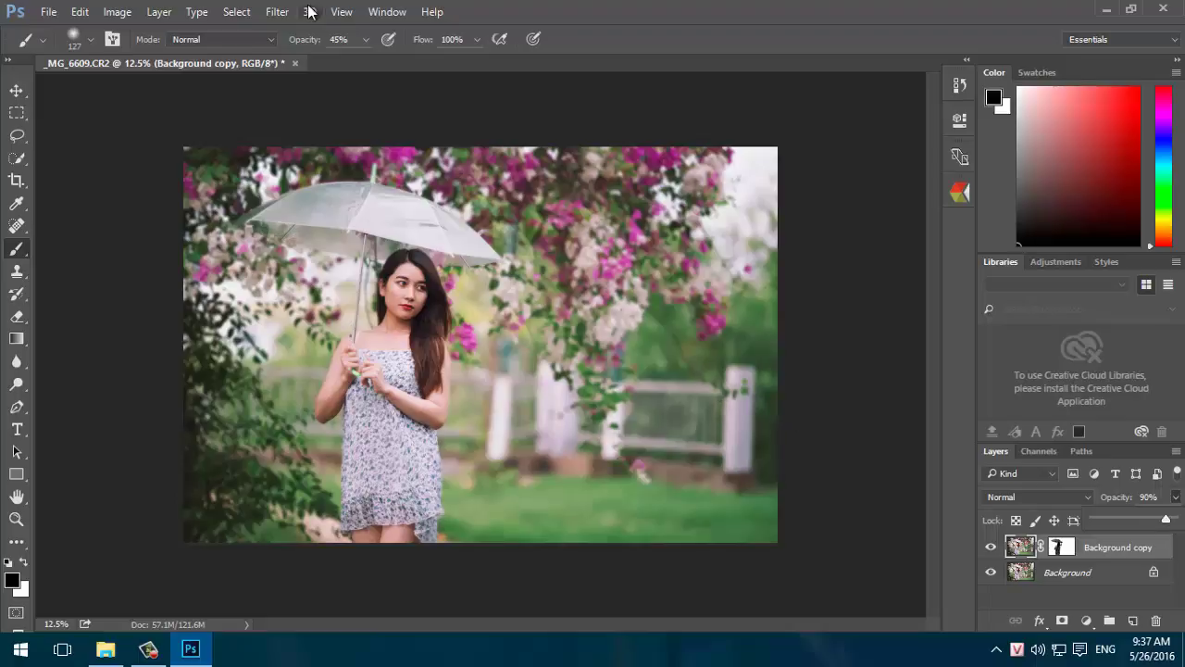
left_click(277, 11)
mouse_move(286, 203)
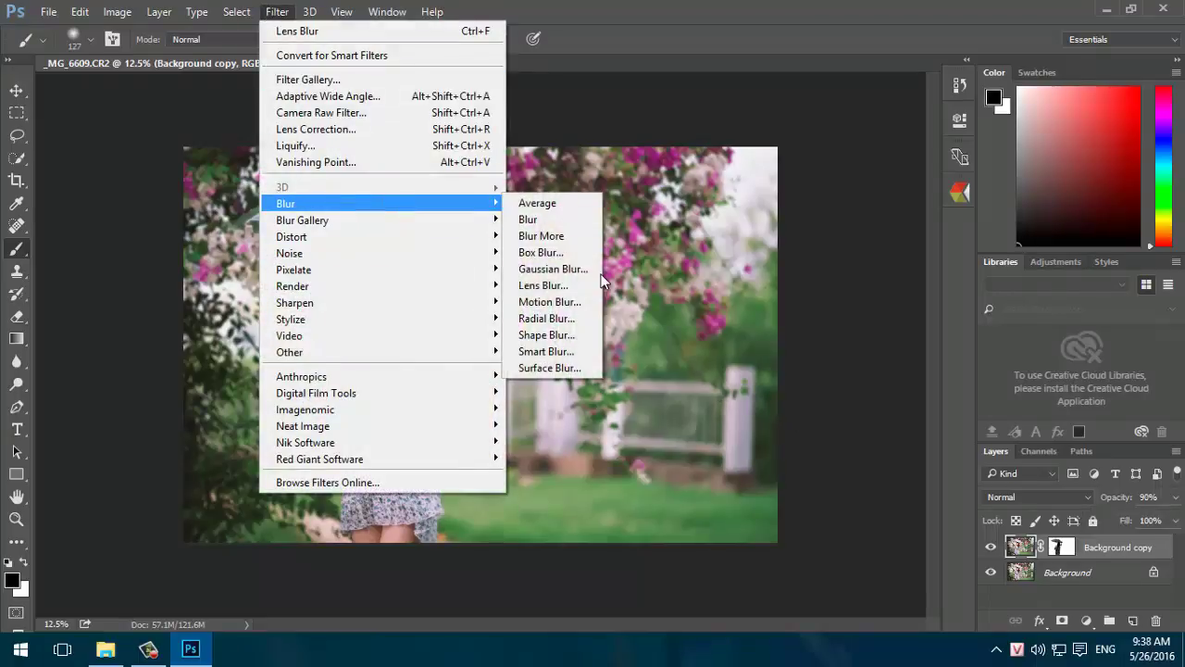
Dismiss the Blur filter list unused and flatten the image into one Background layer
left_click(868, 307)
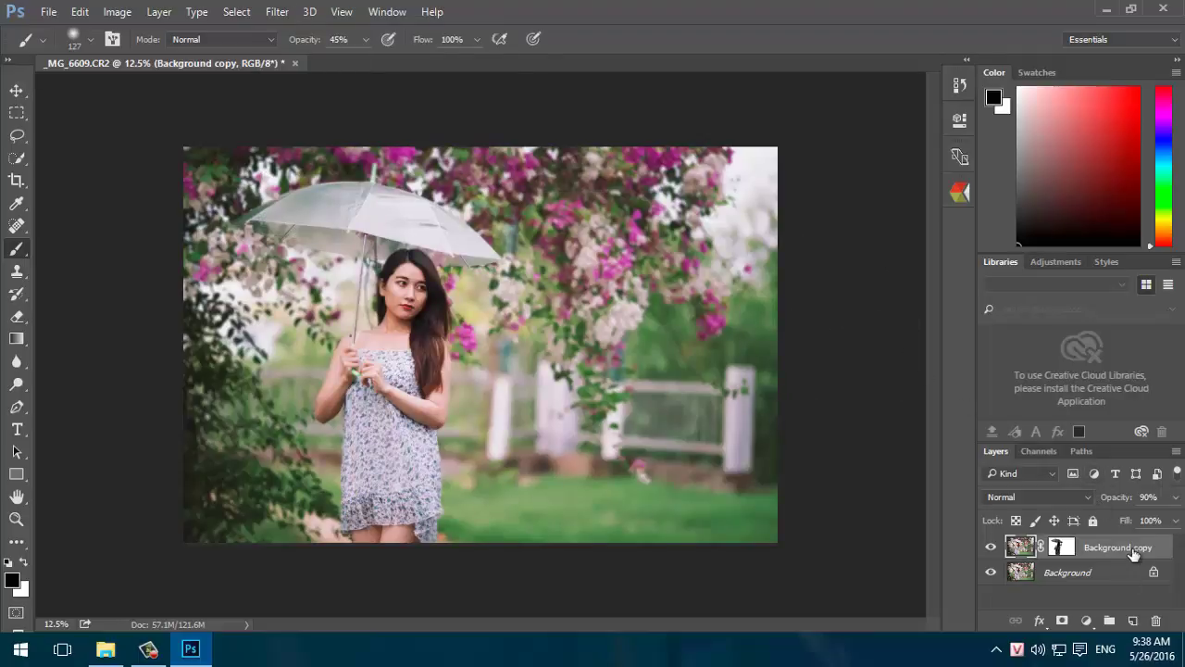
left_click_drag(1135, 553, 1156, 620)
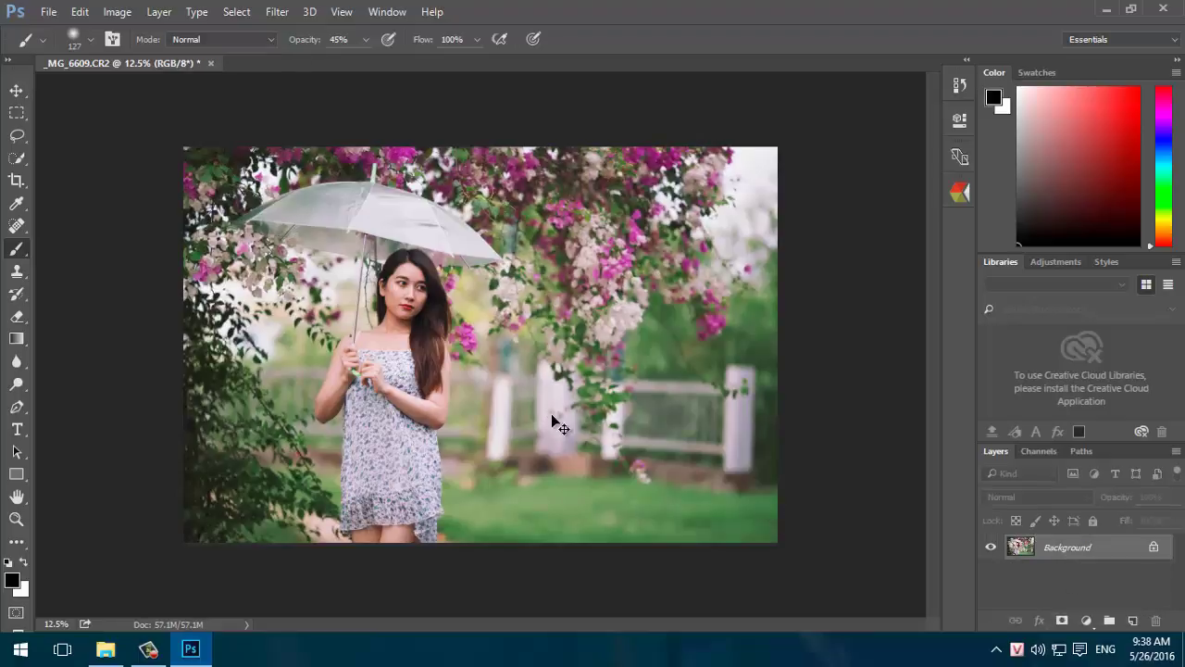
key("ctrl+shift+s")
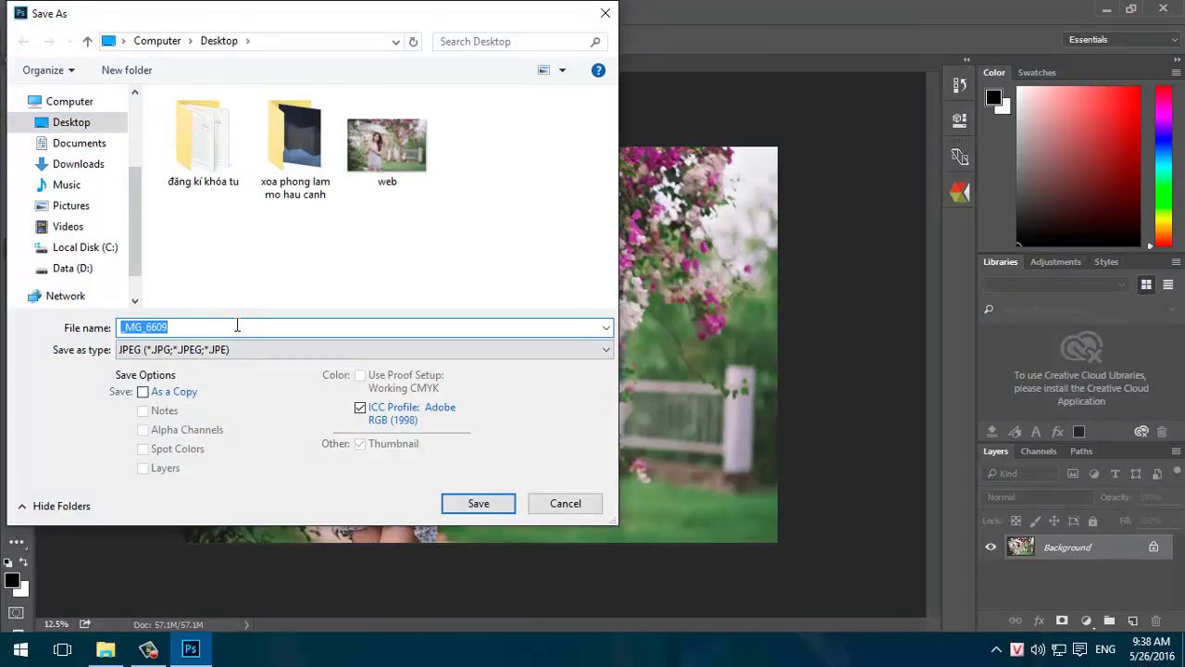
Save the portrait as JPEG 'chinh mau.jpg' on the Desktop and close Photoshop
type("chinh mau")
key("Return")
key("Return")
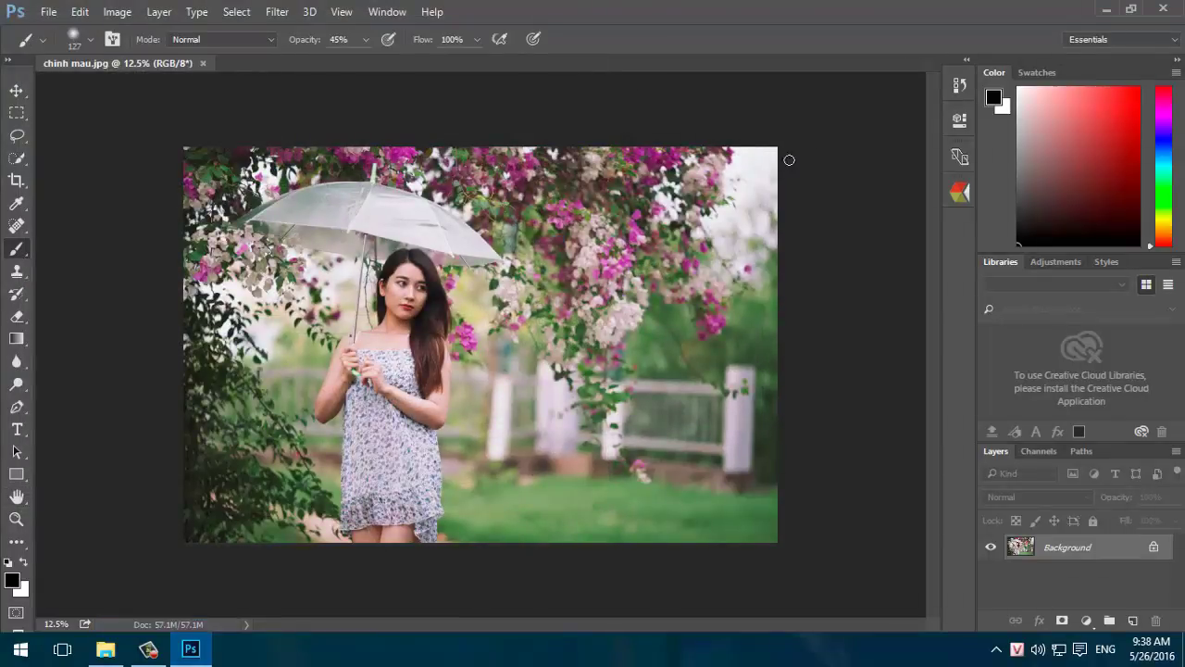
left_click(1163, 10)
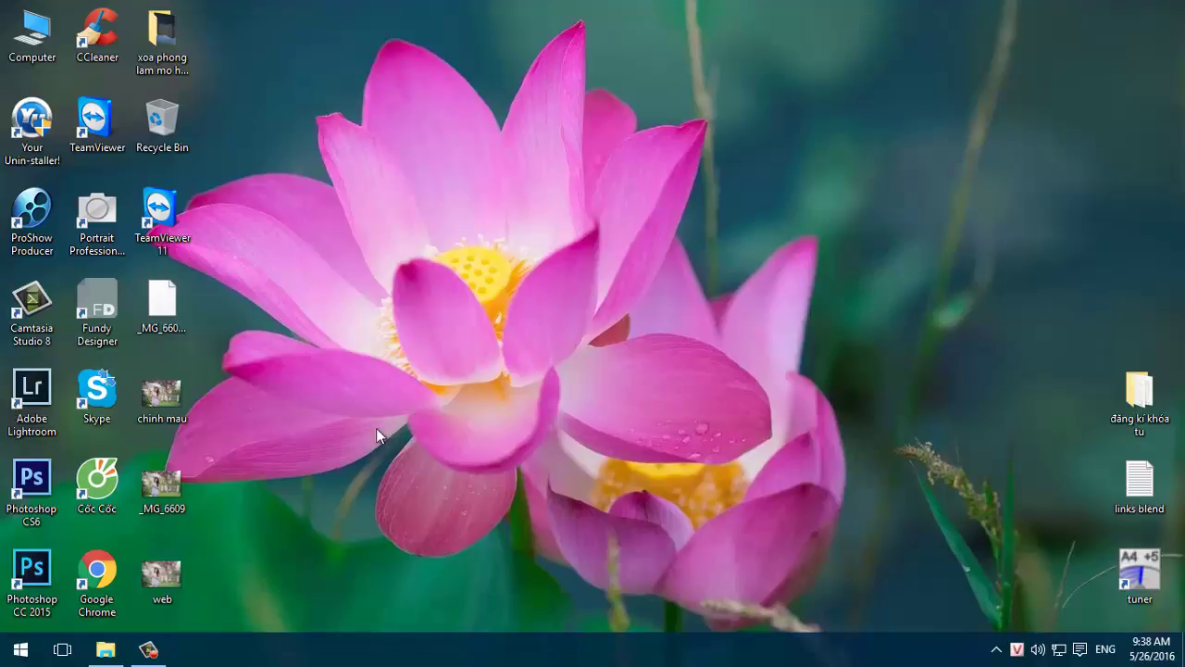
Extract the Bokeh ZIP archive in the Bokeh 2 Plug in folder into a new folder
left_click(105, 649)
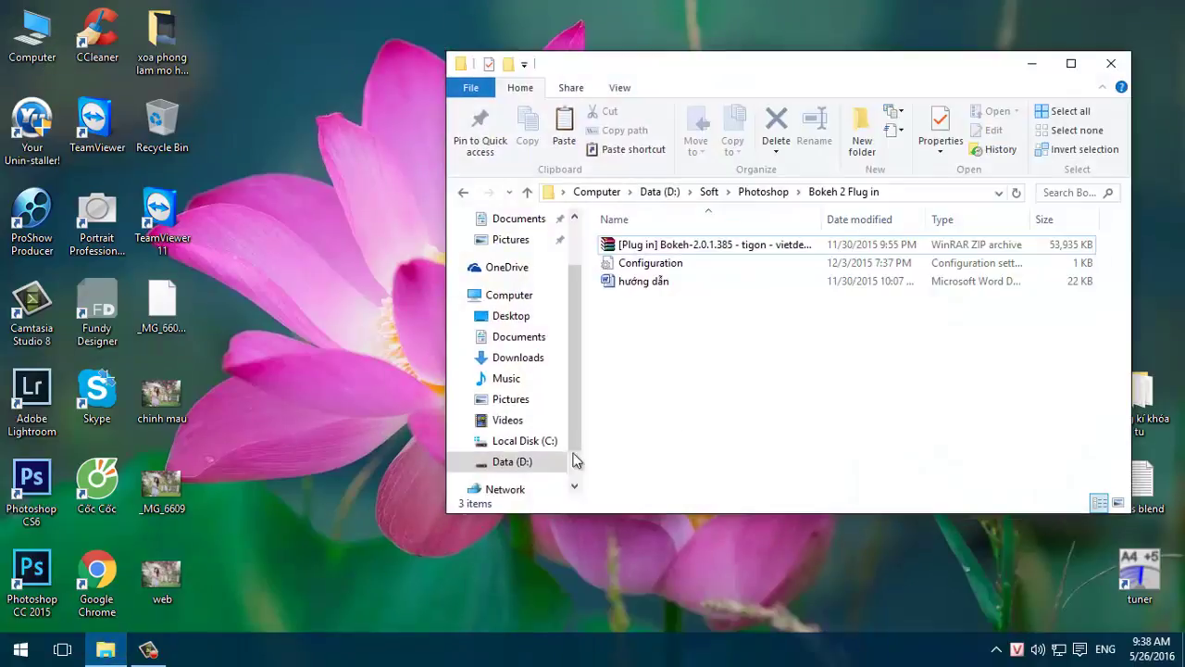
left_click_drag(783, 231, 784, 347)
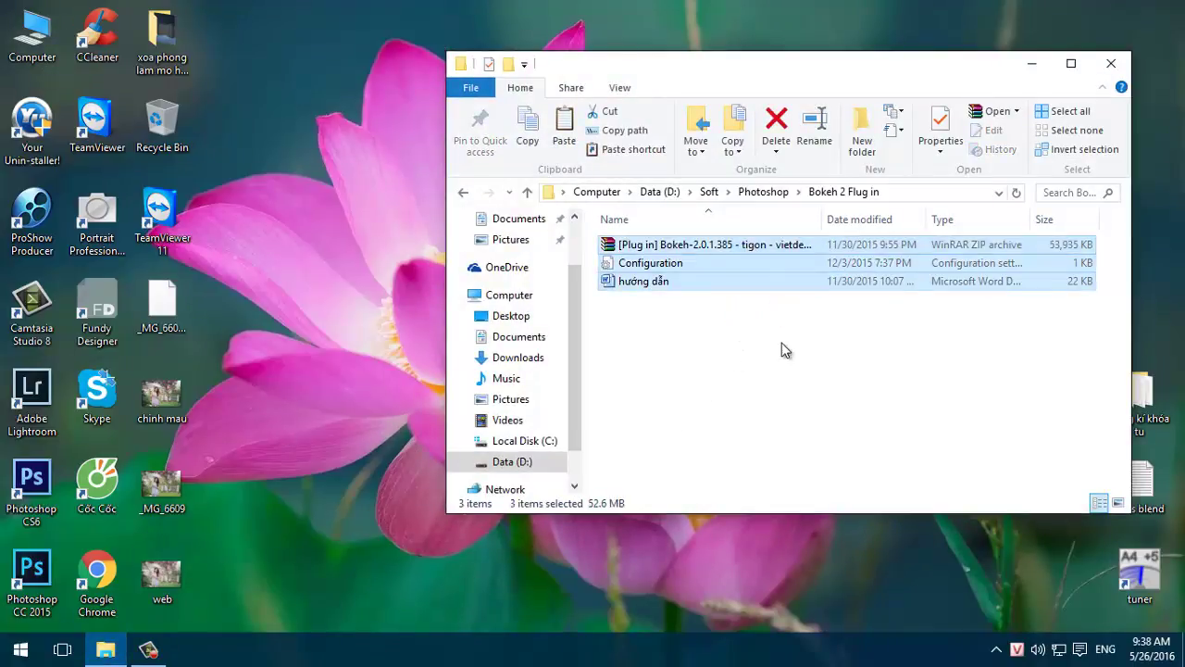
left_click(780, 344)
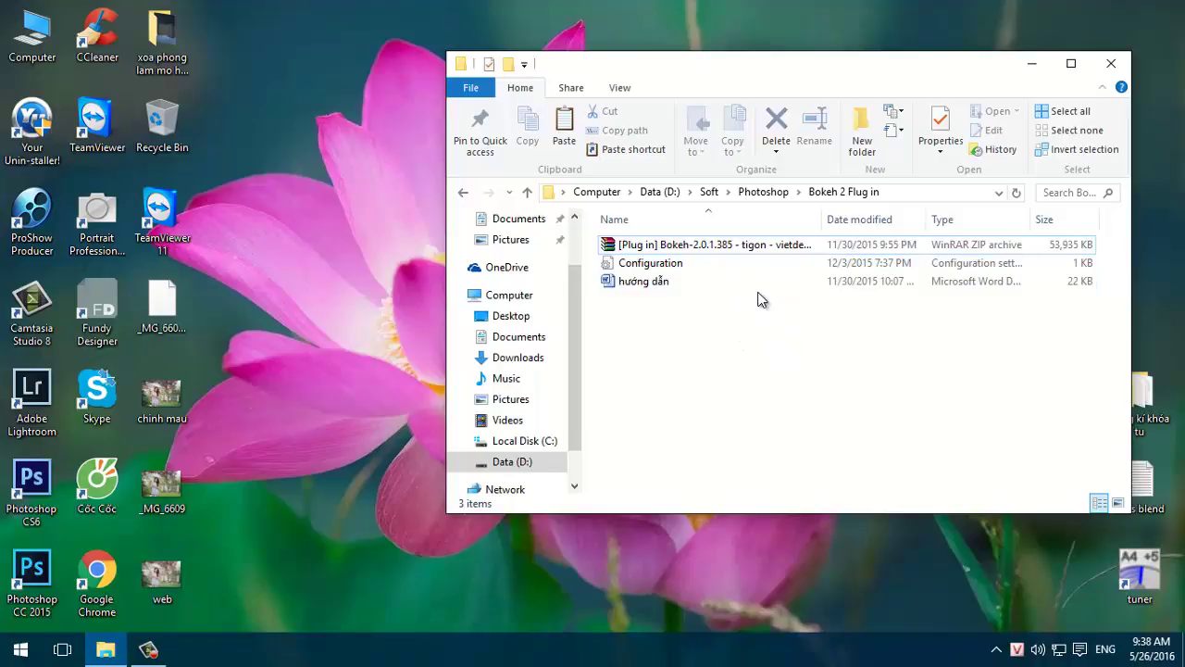
left_click_drag(760, 301, 759, 239)
left_click(746, 247)
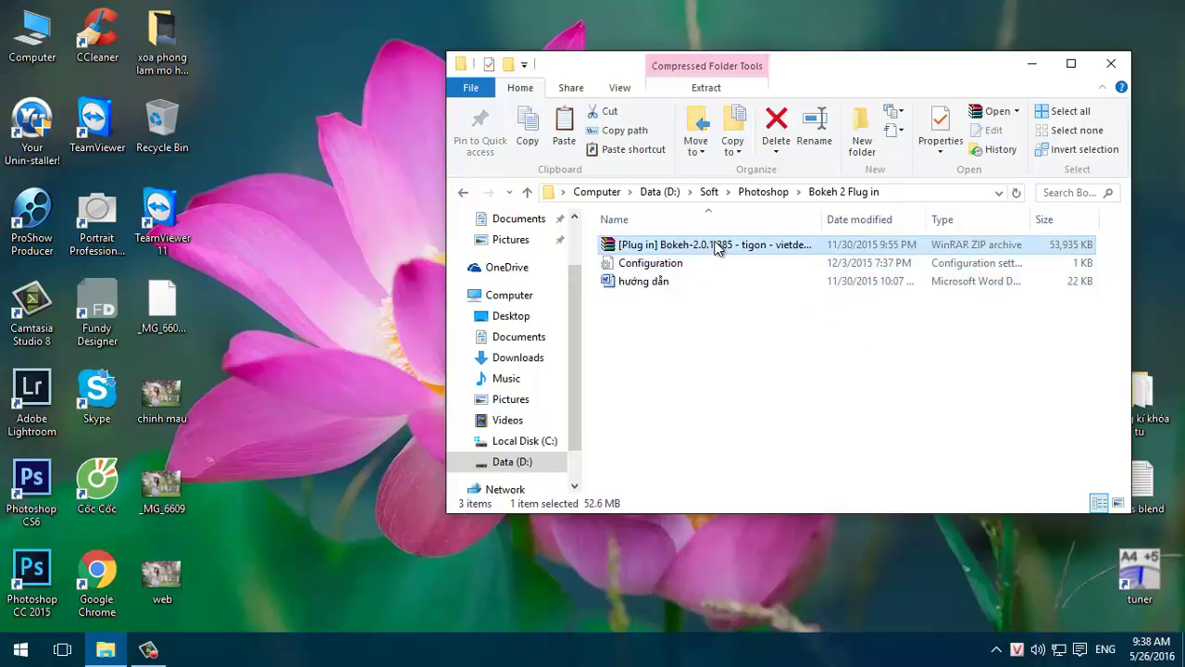
right_click(715, 244)
left_click(761, 292)
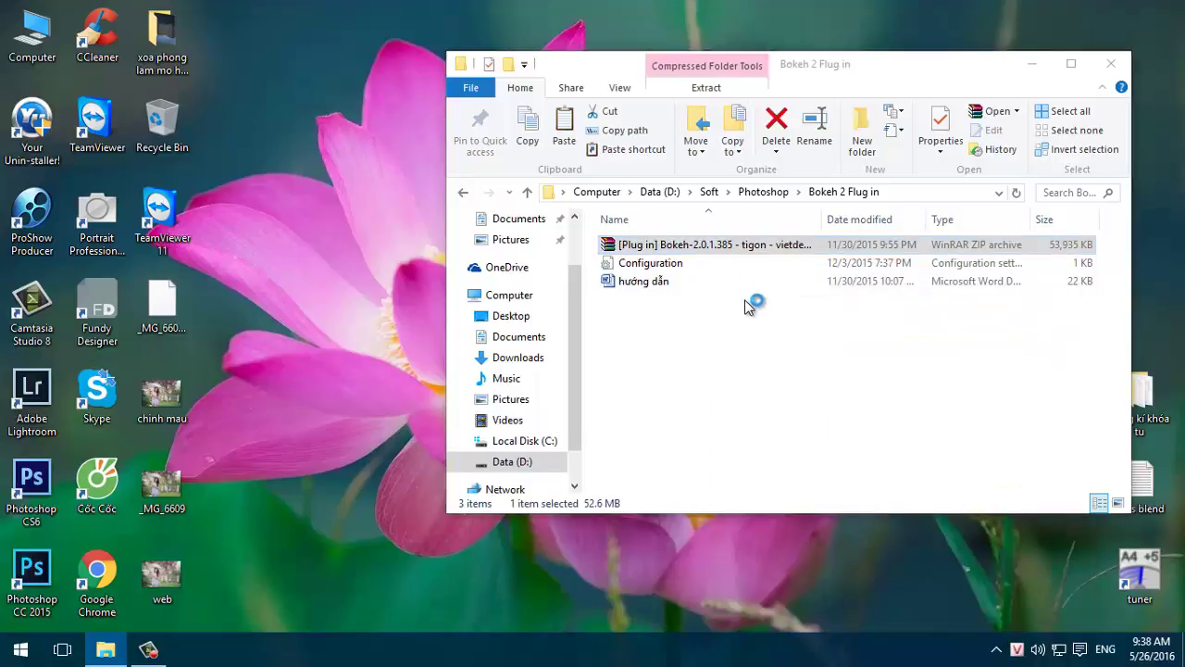
left_click(635, 507)
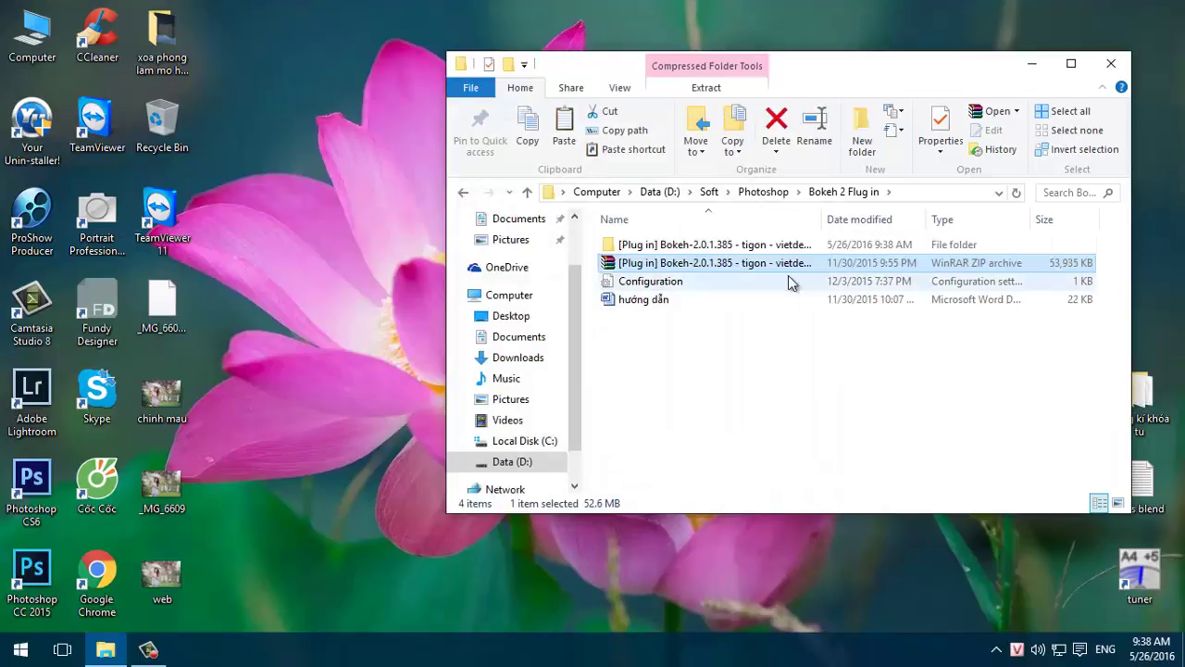
Open the nested extracted folder and run bokeh-2.0.1.385 as administrator
double_click(791, 246)
double_click(778, 246)
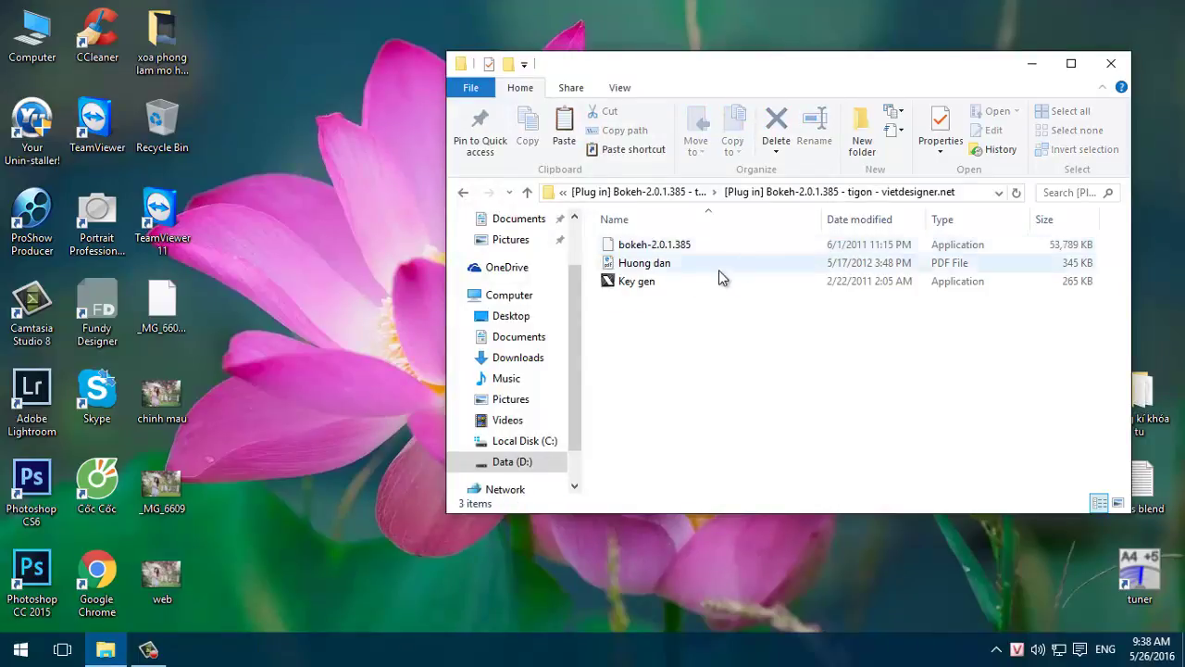
left_click(711, 247)
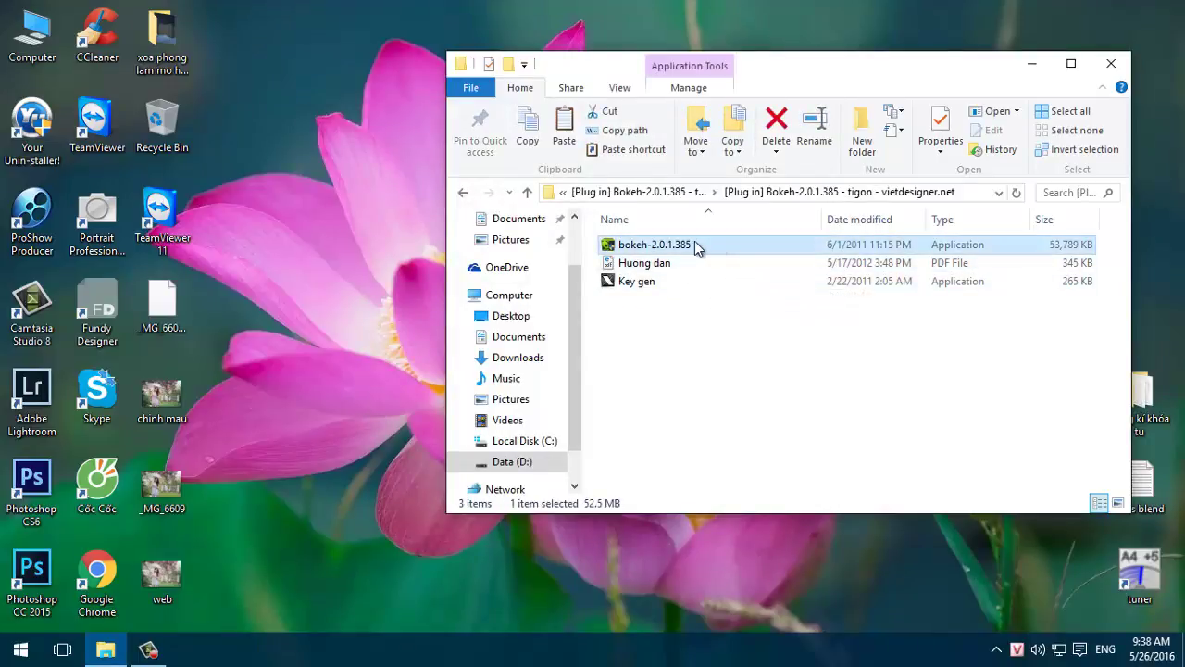
right_click(670, 246)
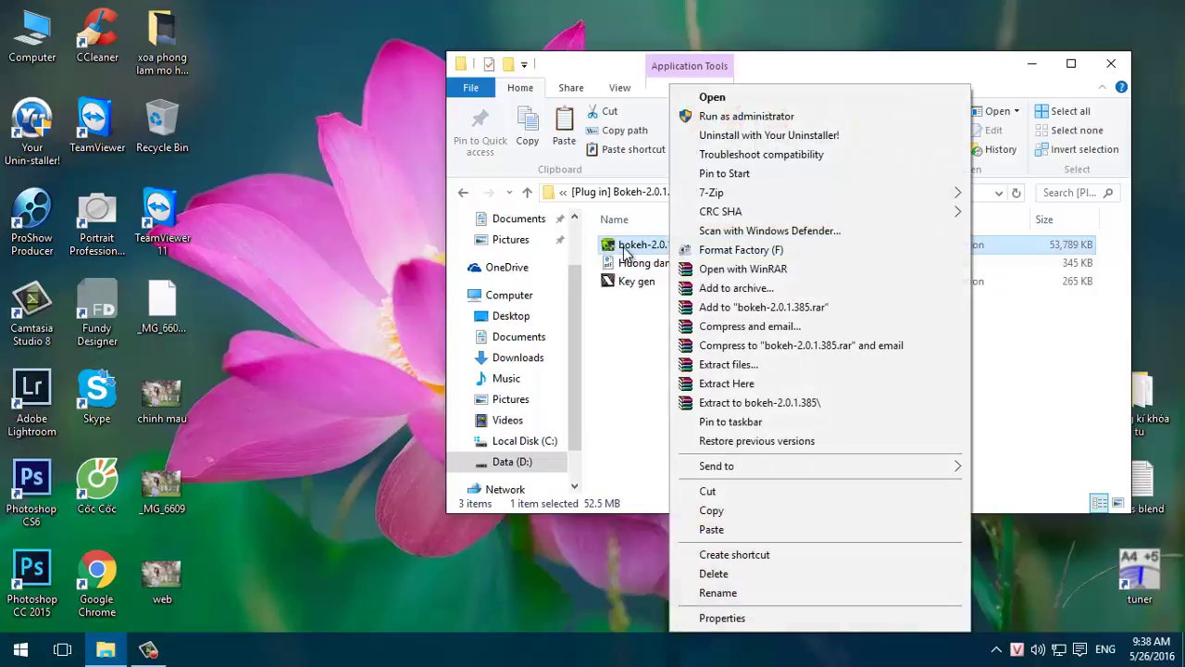
right_click(625, 248)
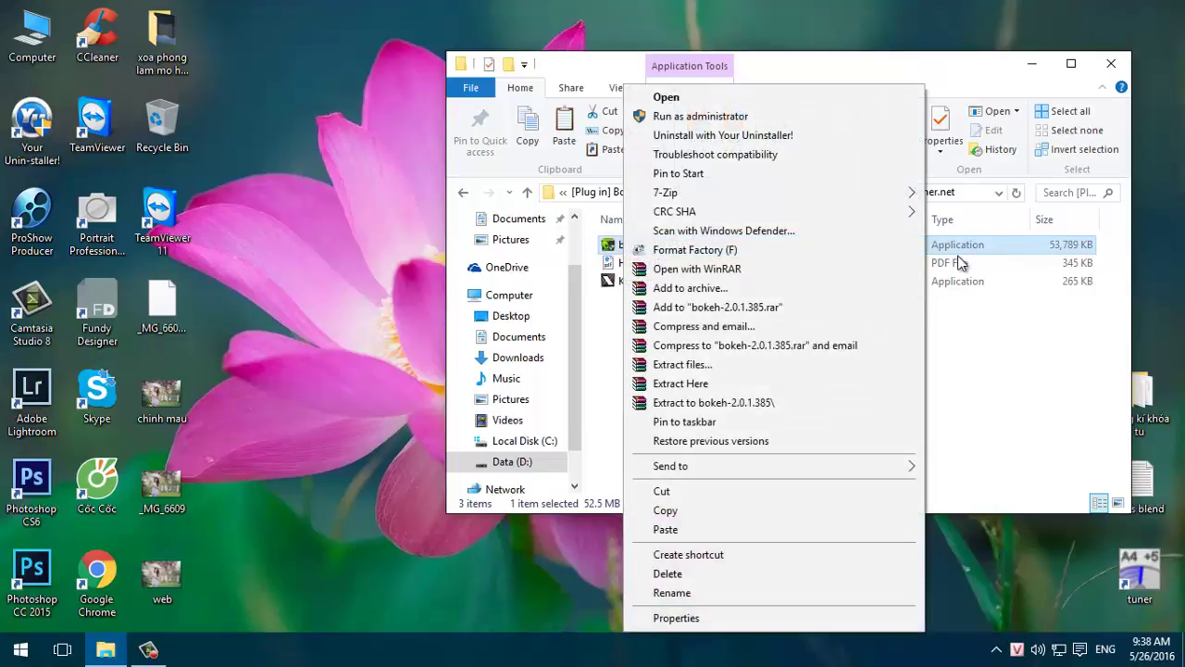
key("Escape")
right_click(701, 248)
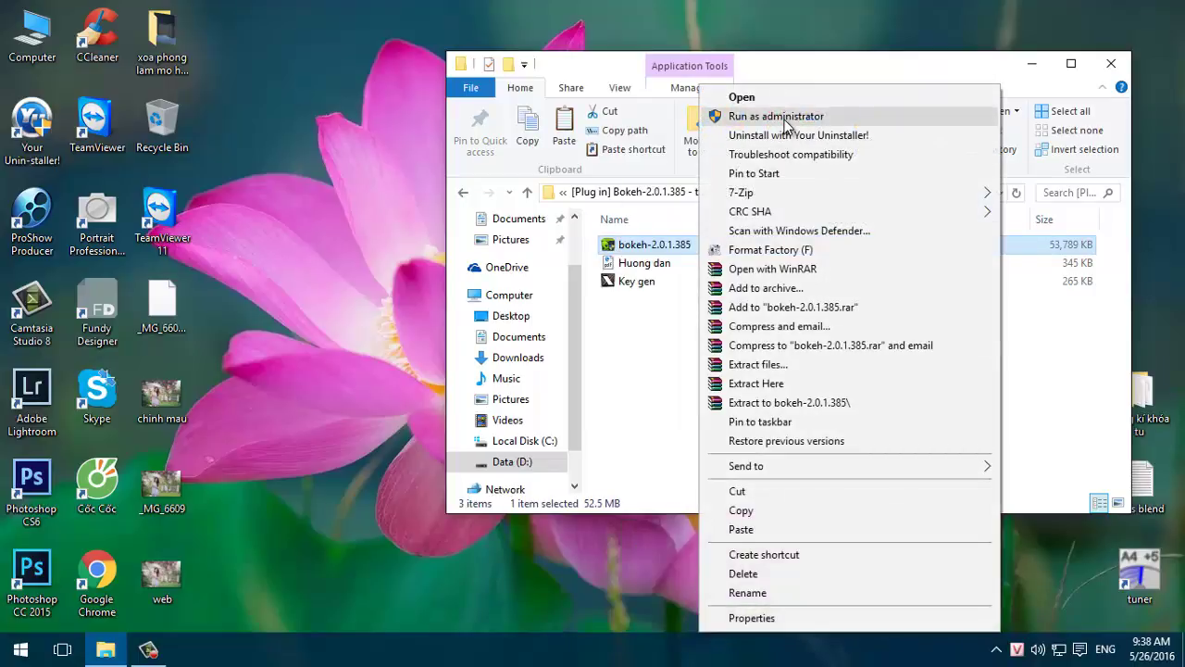
left_click(788, 115)
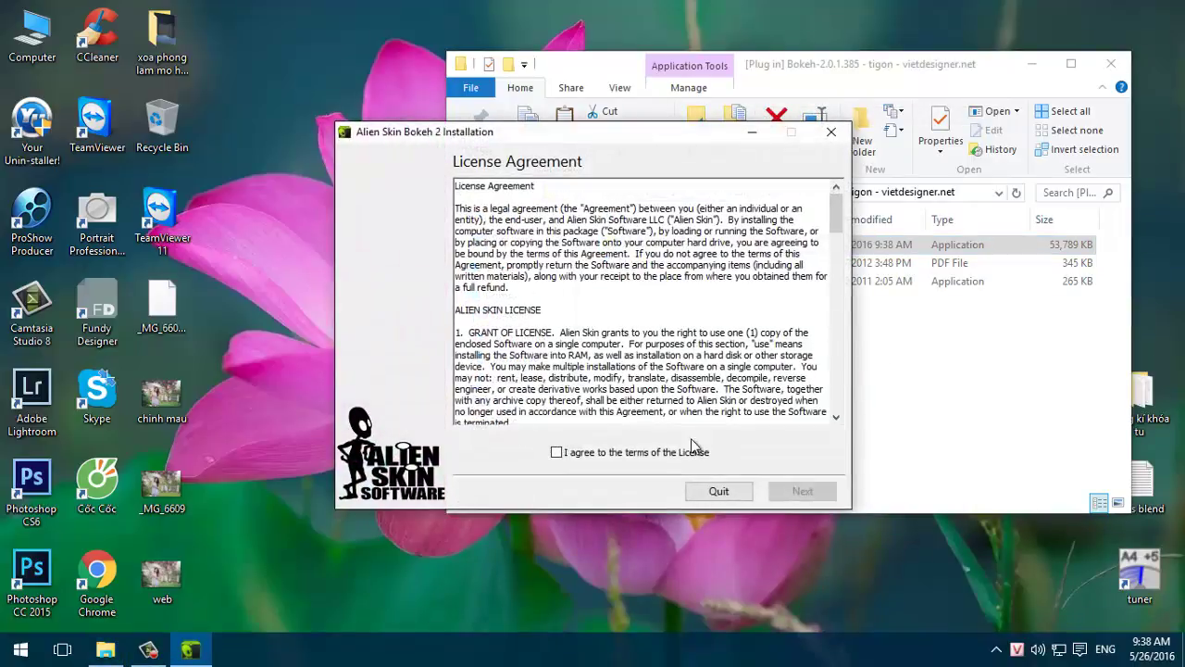
Accept the Bokeh 2 licence terms and choose Custom Install on Host Selection
left_click(558, 454)
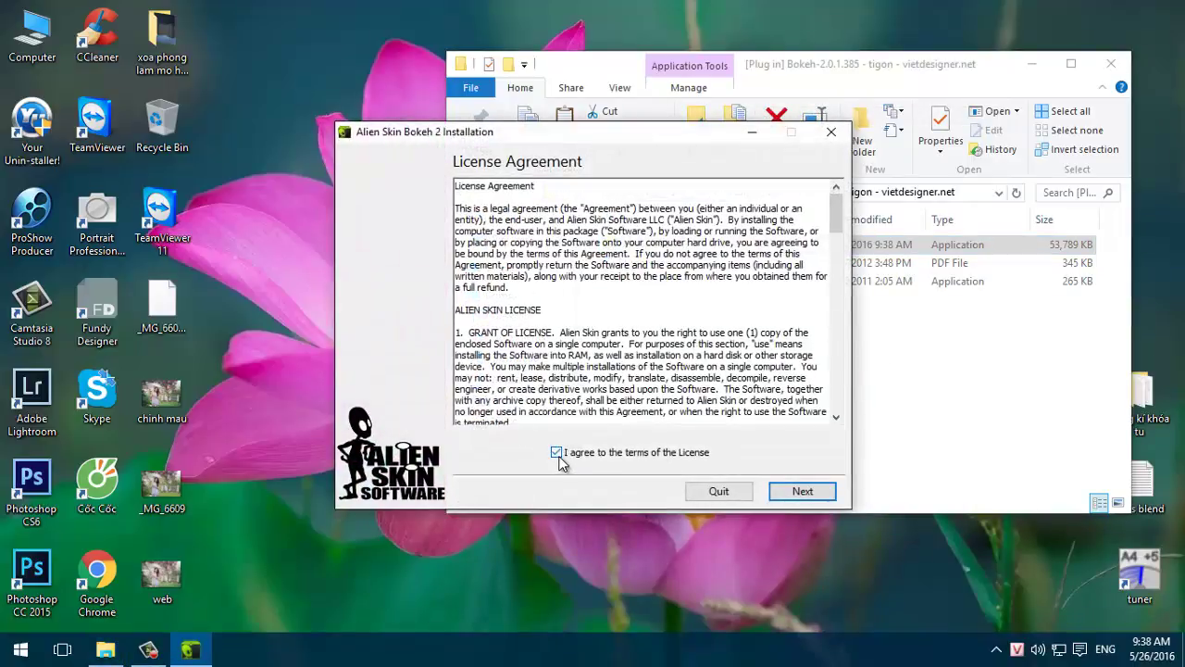
left_click(802, 492)
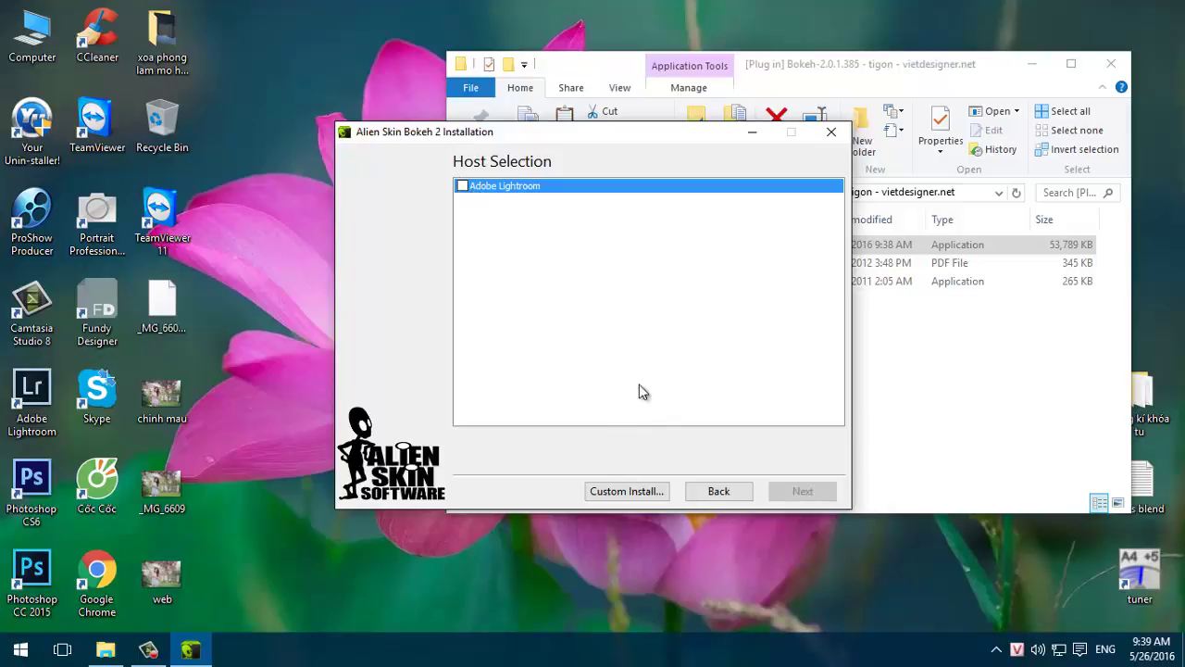
left_click(617, 492)
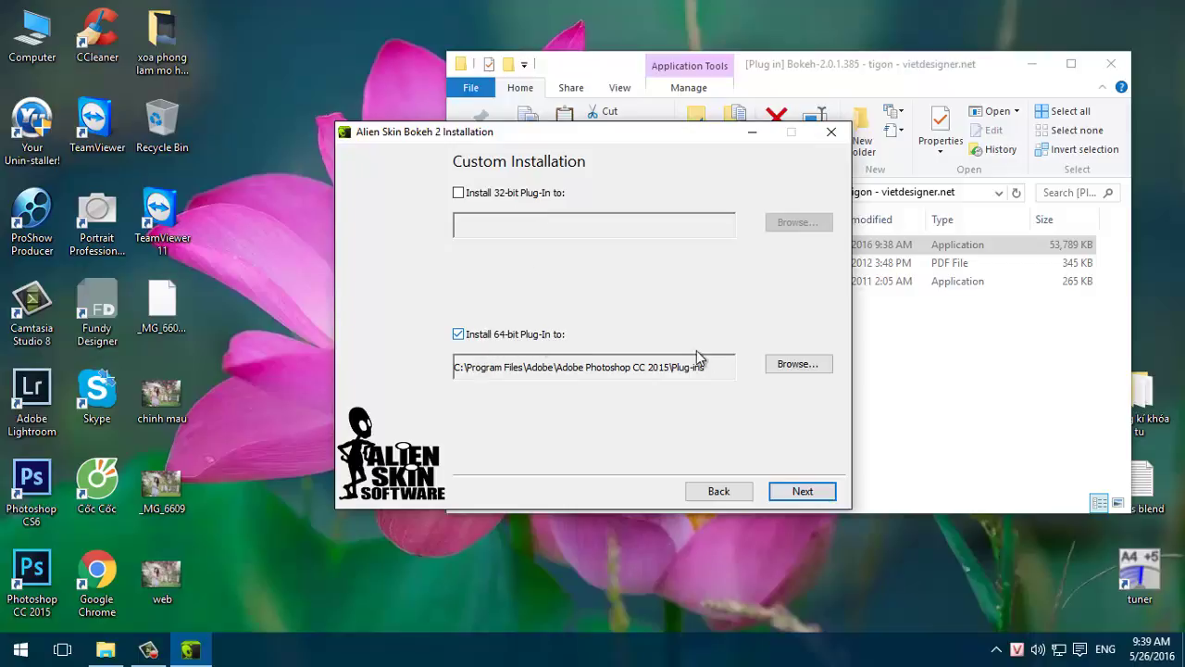
Browse the 64-bit plug-in folder tree to C:\Program Files\Adobe\Adobe Photoshop CC 2015
left_click(803, 364)
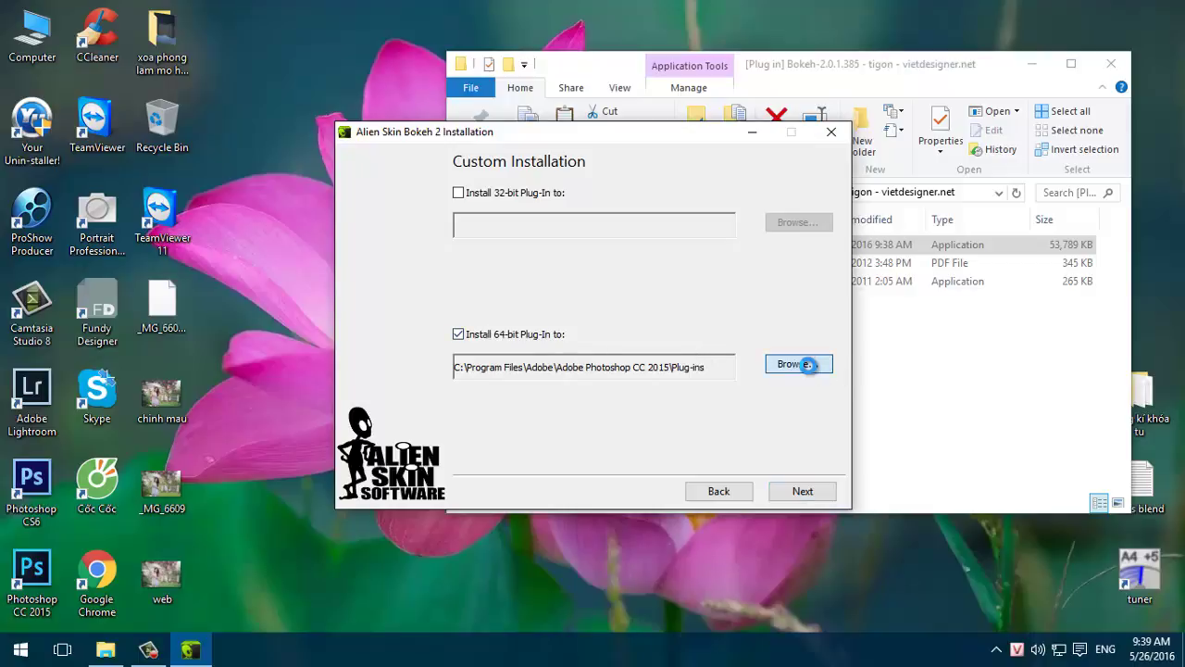
scroll(553, 315, "down", 1)
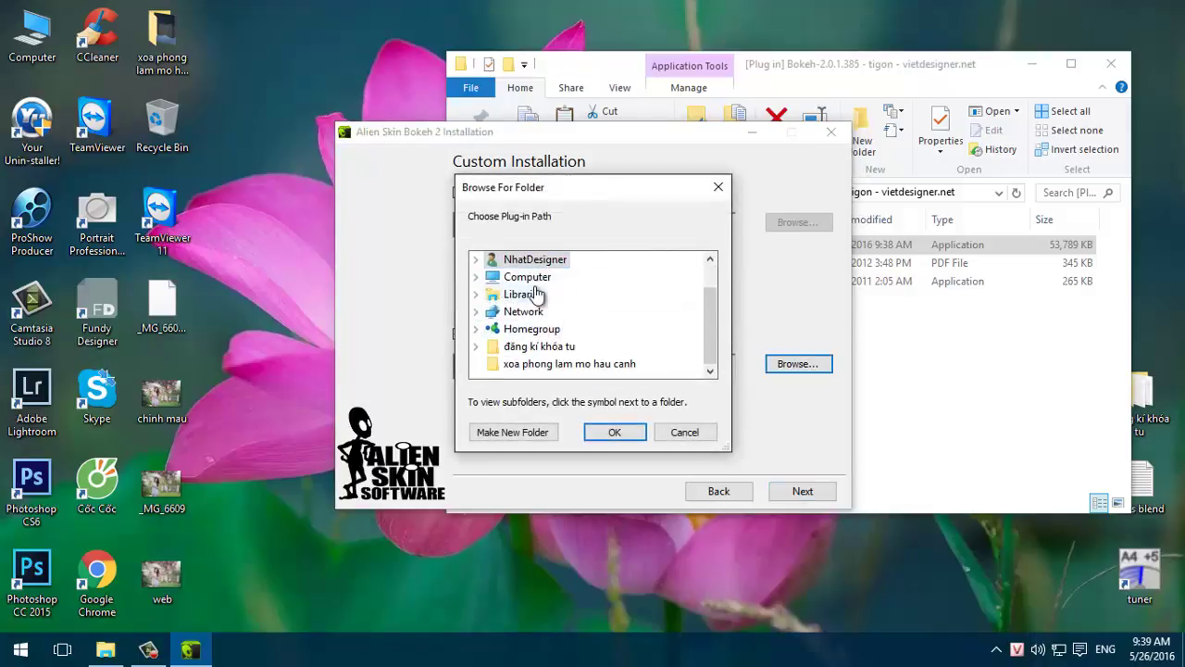
double_click(529, 278)
scroll(546, 352, "down", 1)
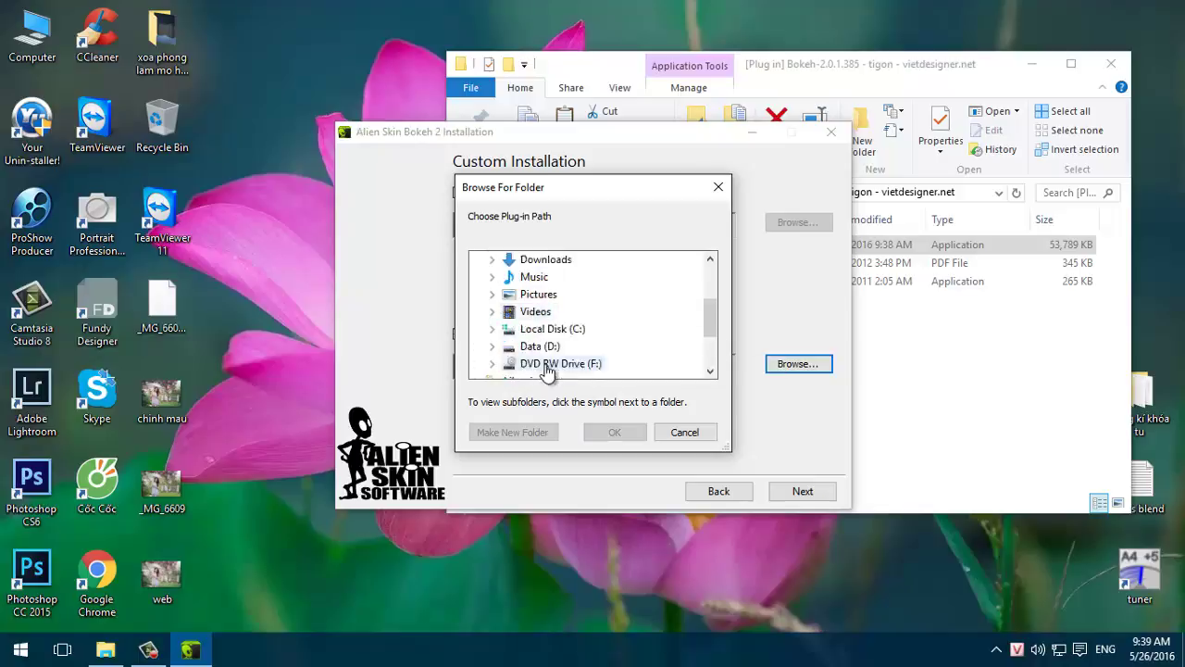
scroll(555, 362, "down", 1)
double_click(580, 286)
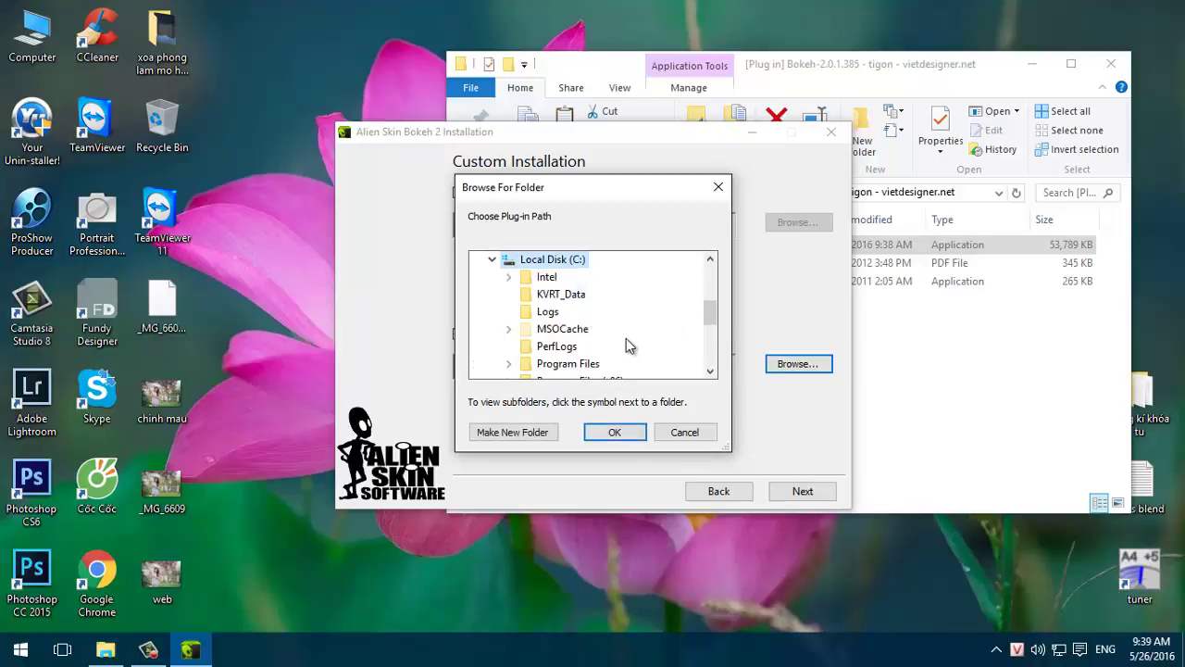
scroll(611, 324, "down", 1)
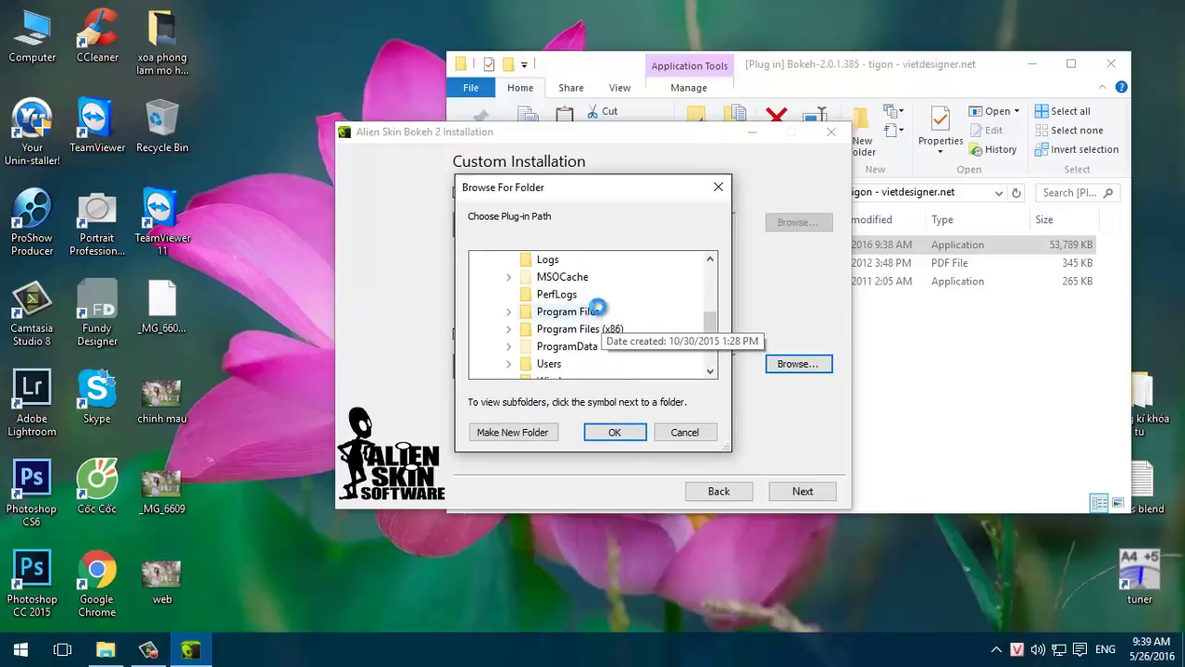
double_click(598, 313)
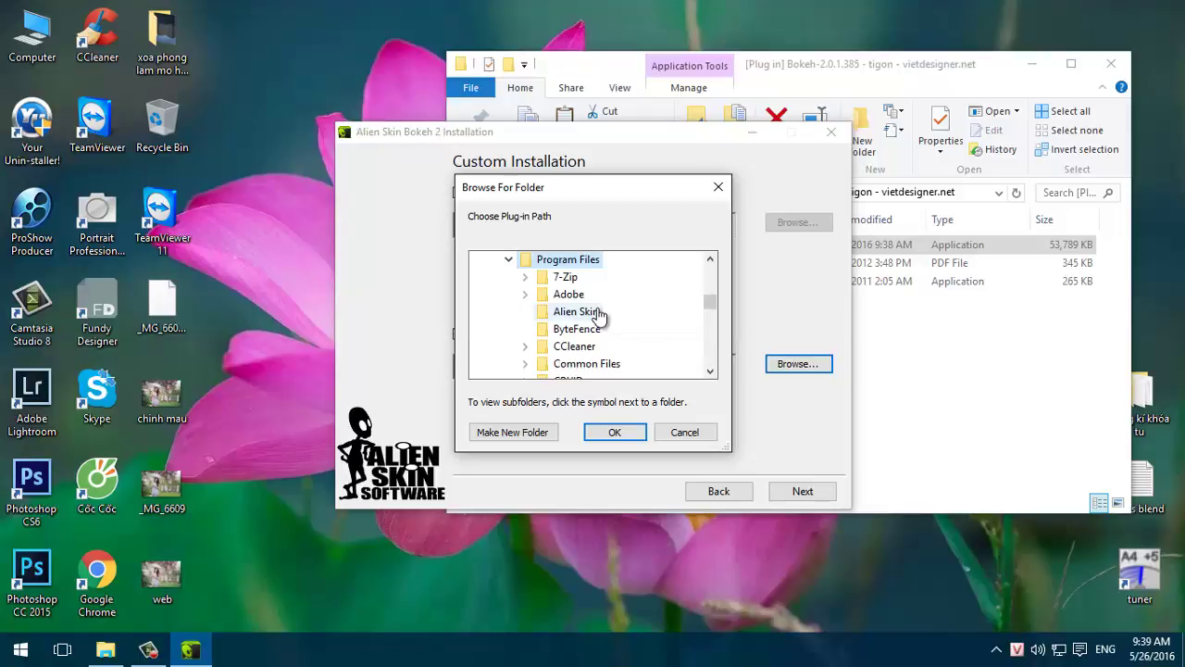
double_click(568, 292)
scroll(620, 342, "down", 1)
scroll(620, 343, "up", 1)
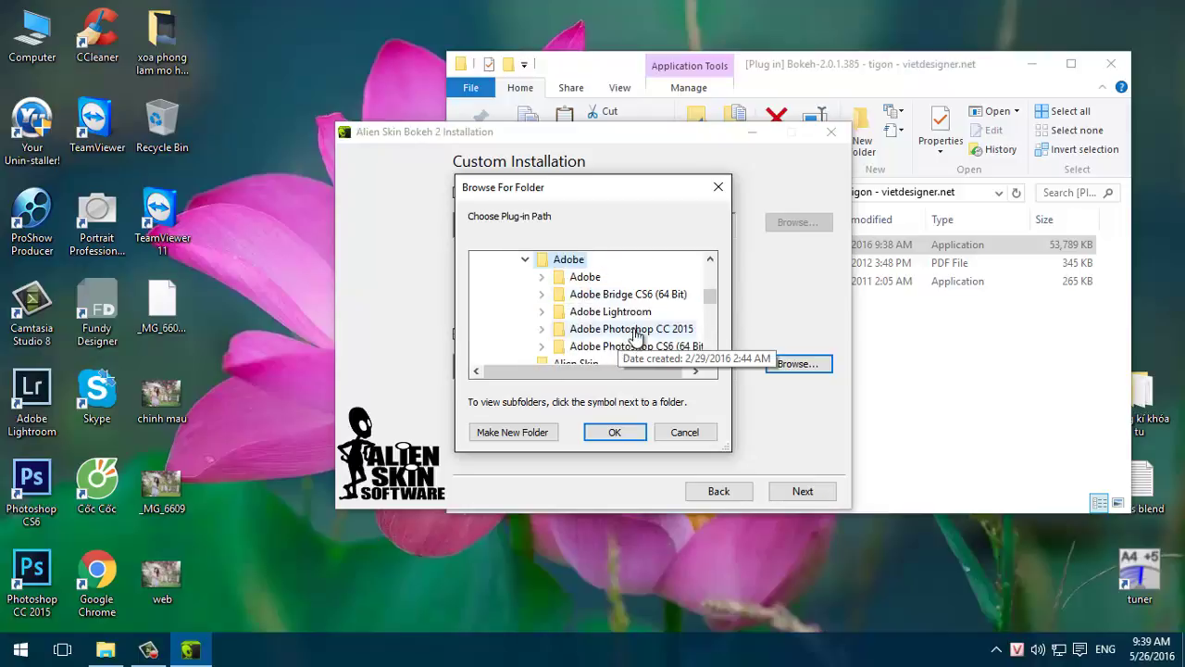
double_click(619, 331)
scroll(619, 334, "down", 1)
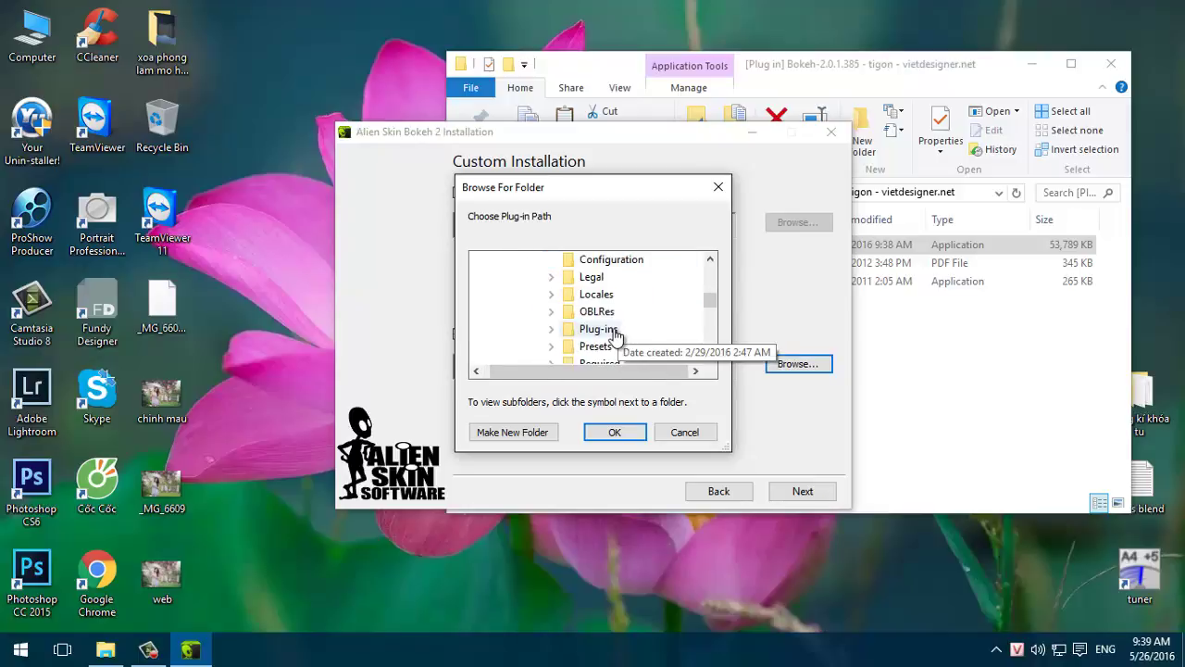
Set Photoshop CC 2015's Plug-ins folder as destination, install, and finish
double_click(611, 332)
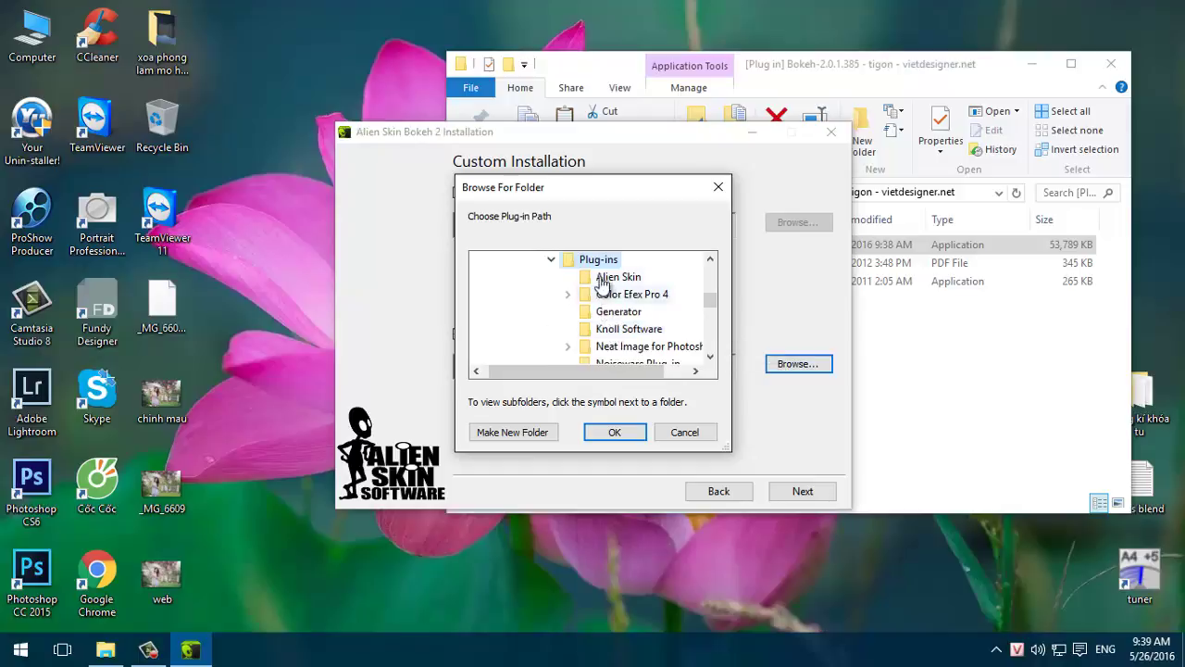
left_click(614, 431)
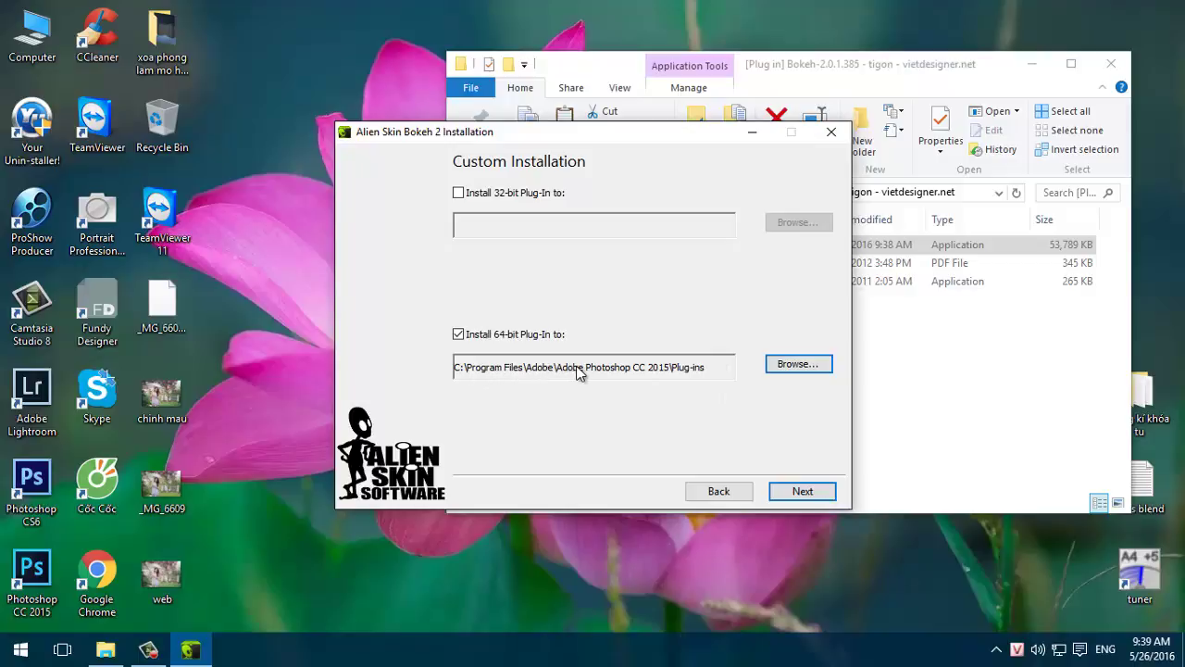
left_click(802, 492)
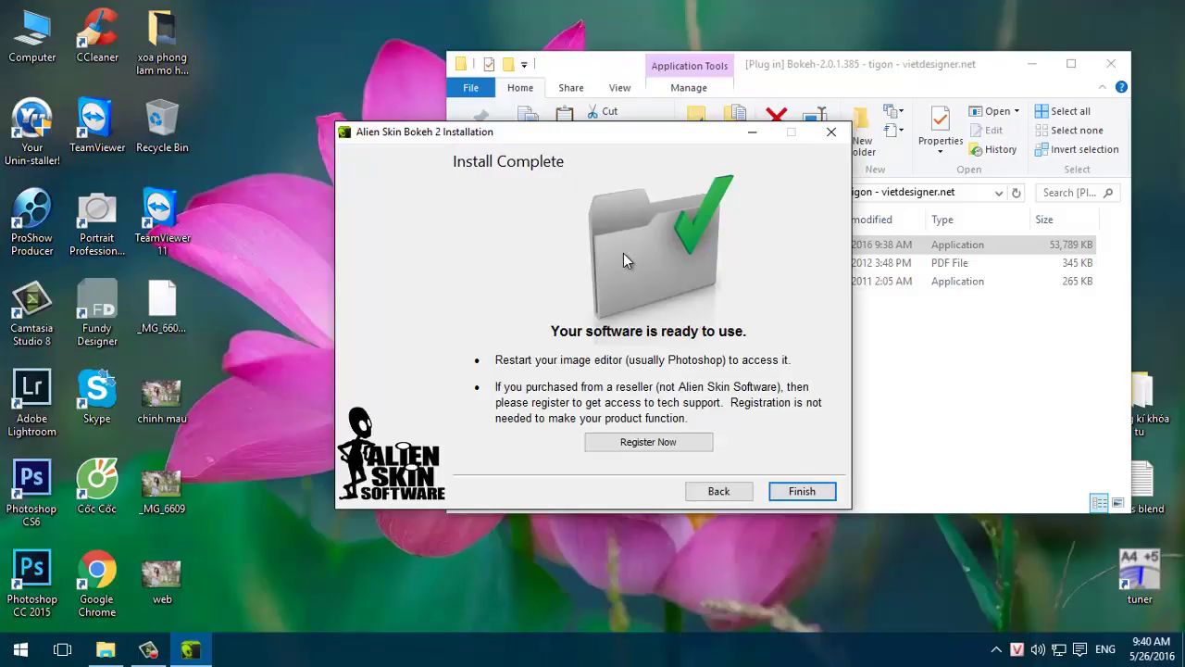
left_click(801, 492)
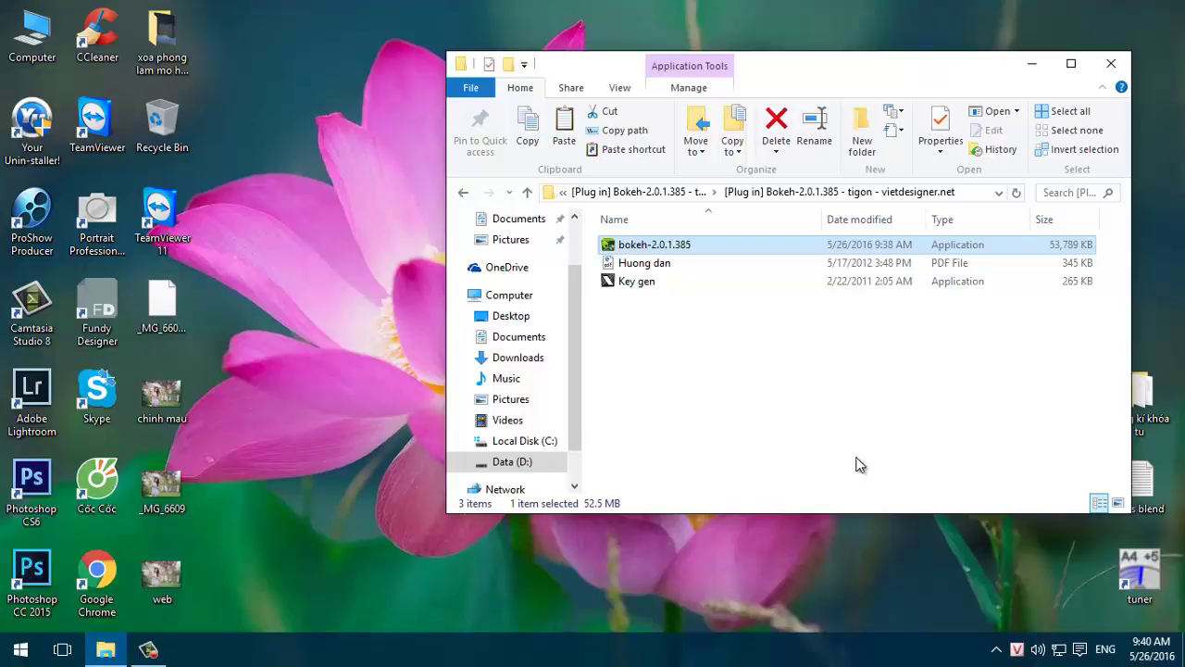
Go back twice to the Bokeh 2 Plug in folder and select Configuration, then hướng dẫn
left_click(466, 194)
left_click(468, 195)
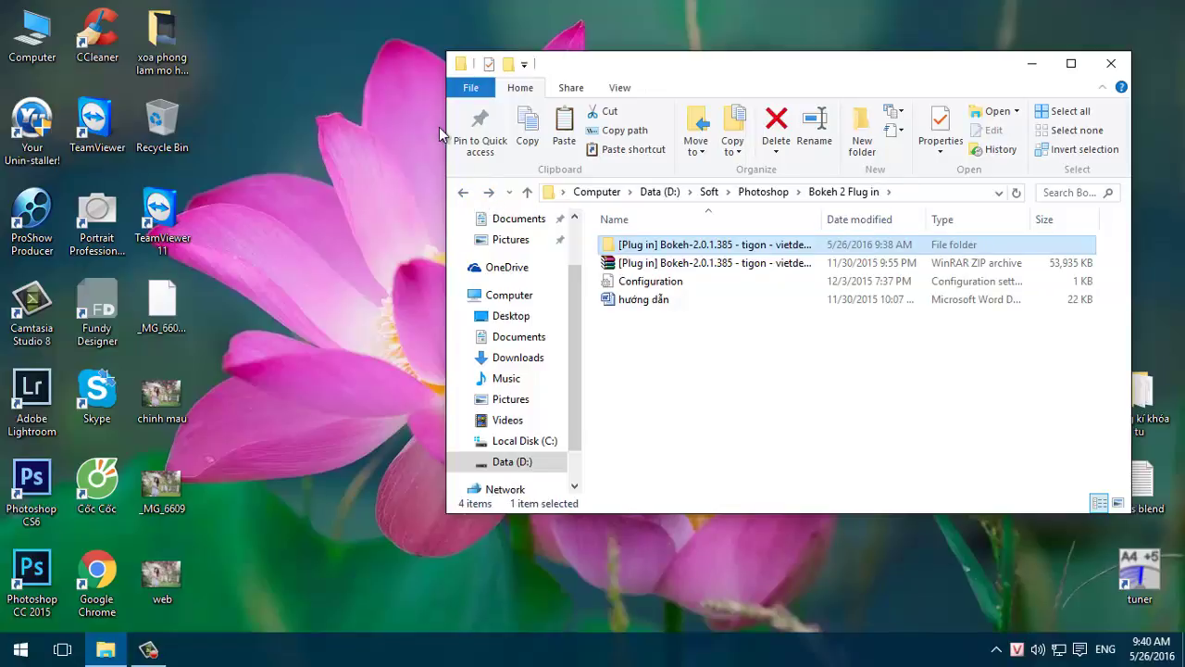
left_click(692, 284)
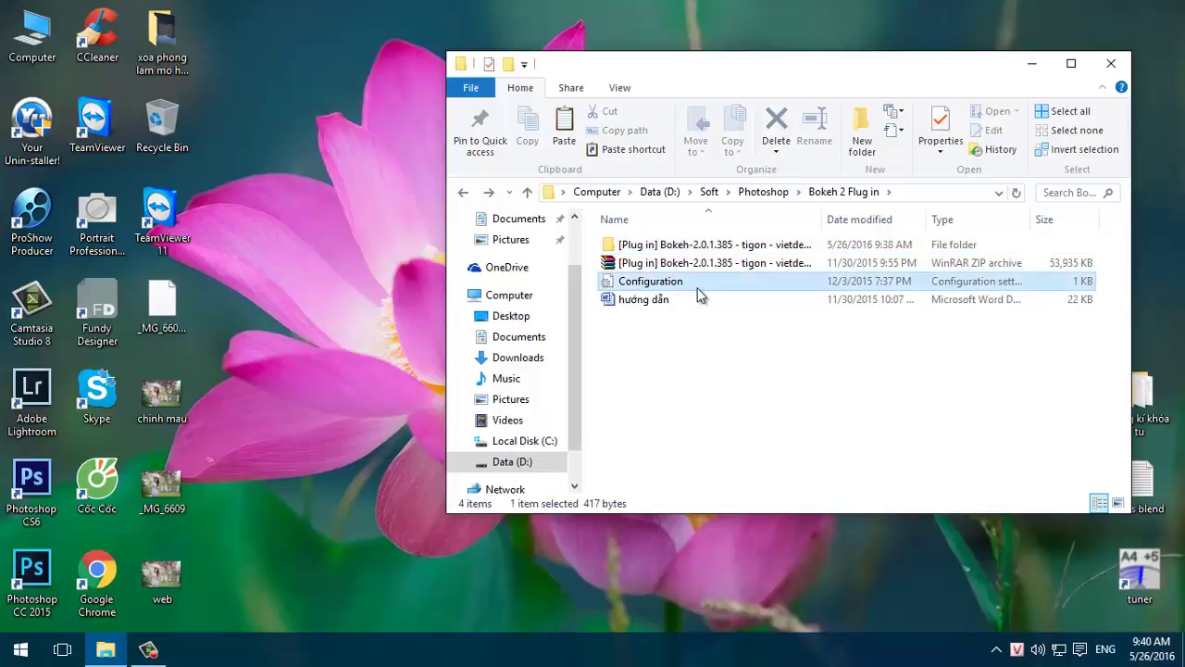
right_click(701, 290)
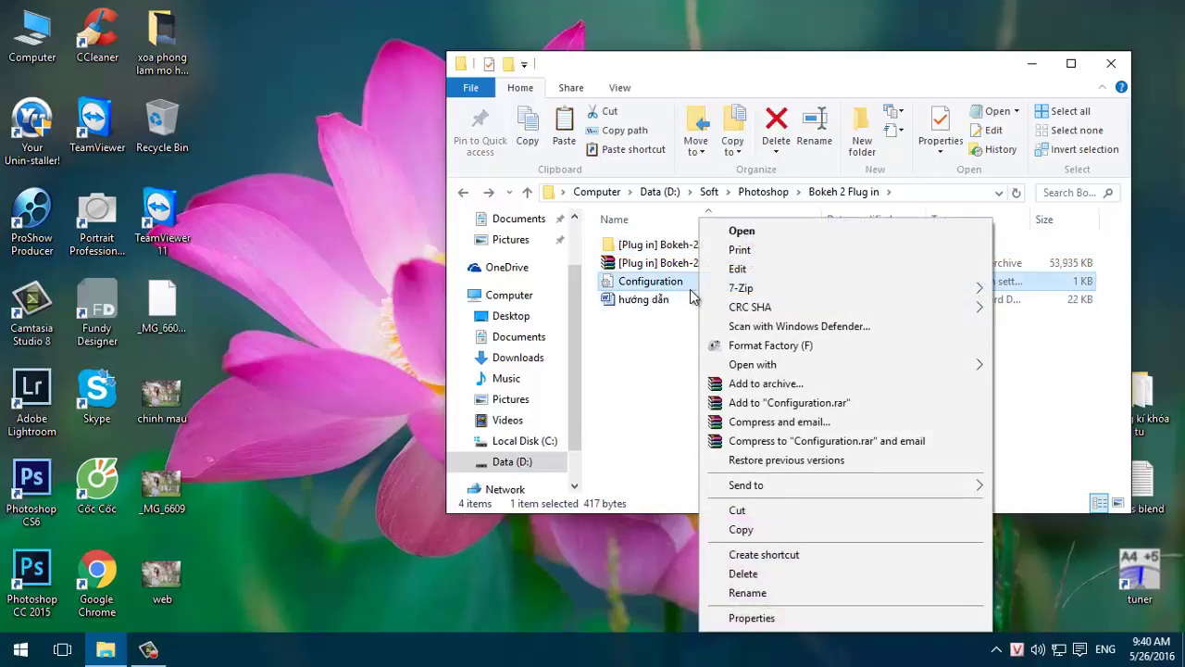
left_click(654, 336)
Read the hướng dẫn guide in Word, close it, and select the Configuration file
double_click(666, 300)
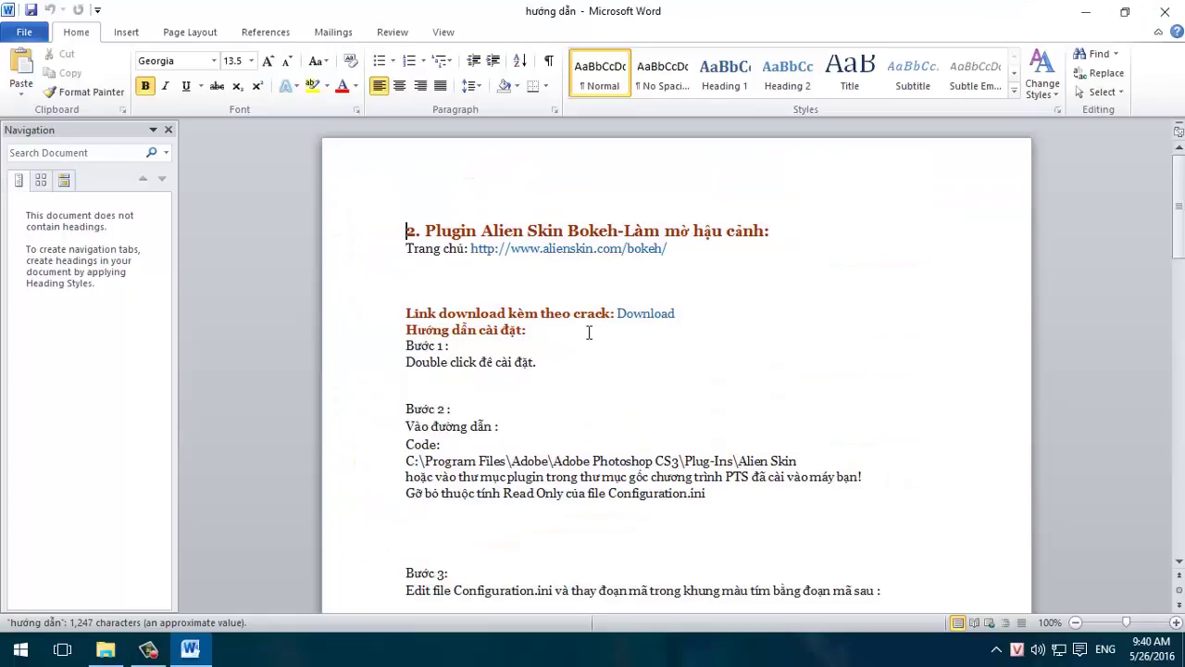
scroll(575, 367, "down", 3)
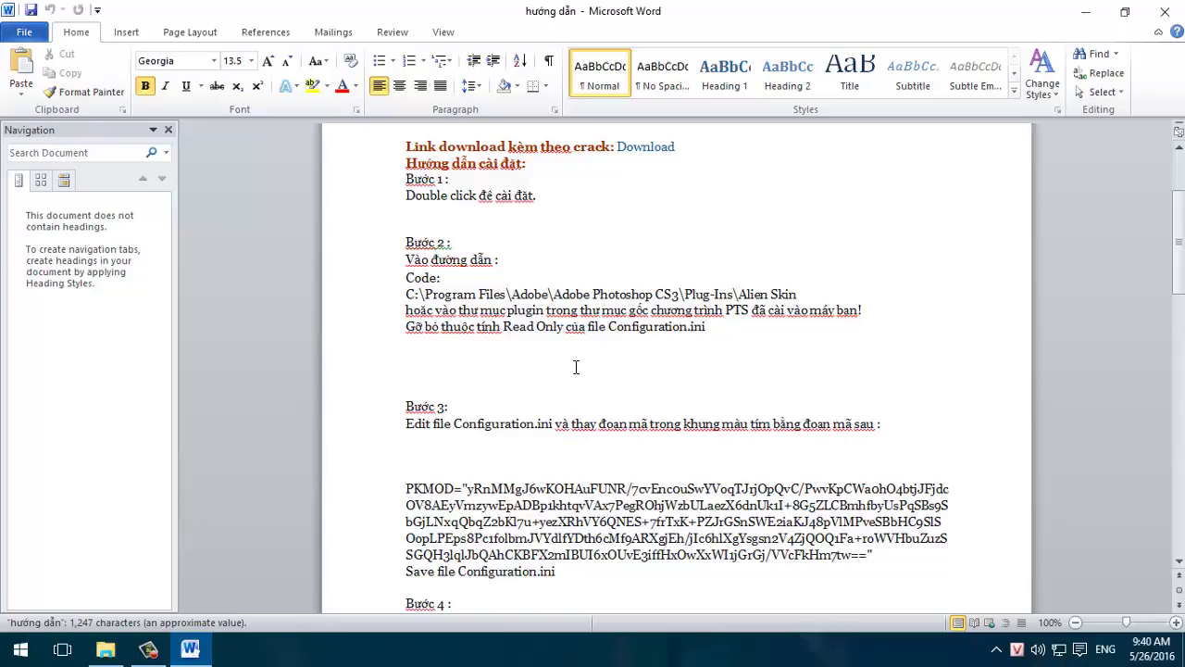
left_click(1164, 11)
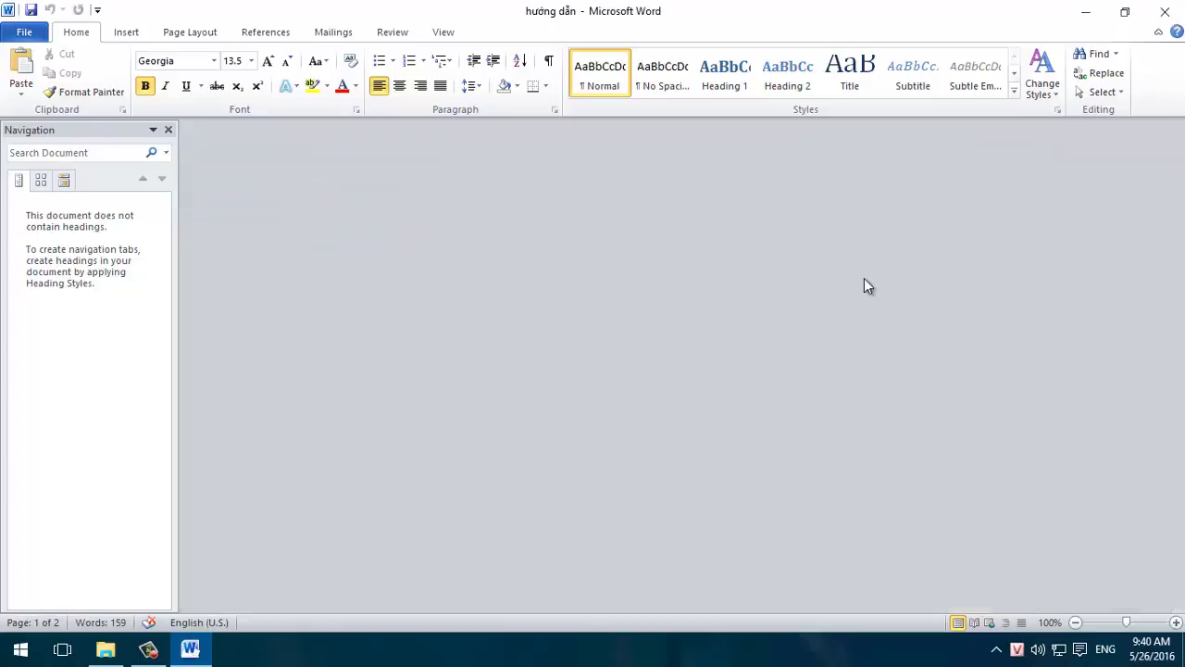
left_click(670, 284)
Copy the Configuration file and browse to Photoshop CC 2015's Plug-ins\Alien Skin\Bokeh 2 folder
right_click(675, 284)
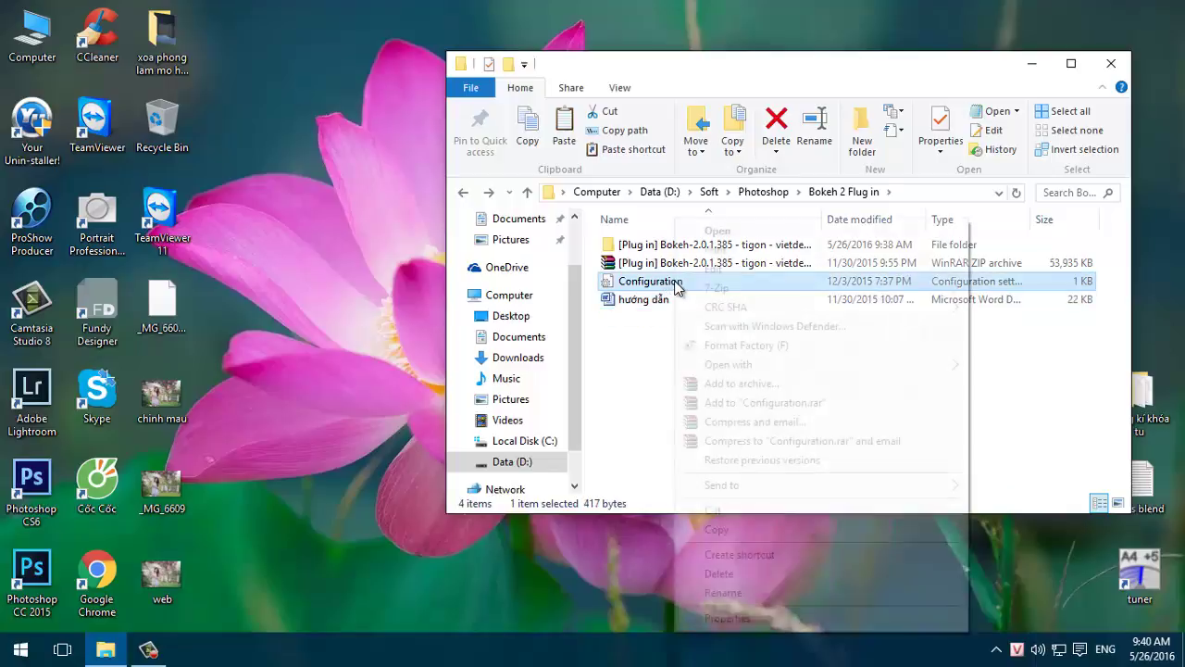
left_click(749, 530)
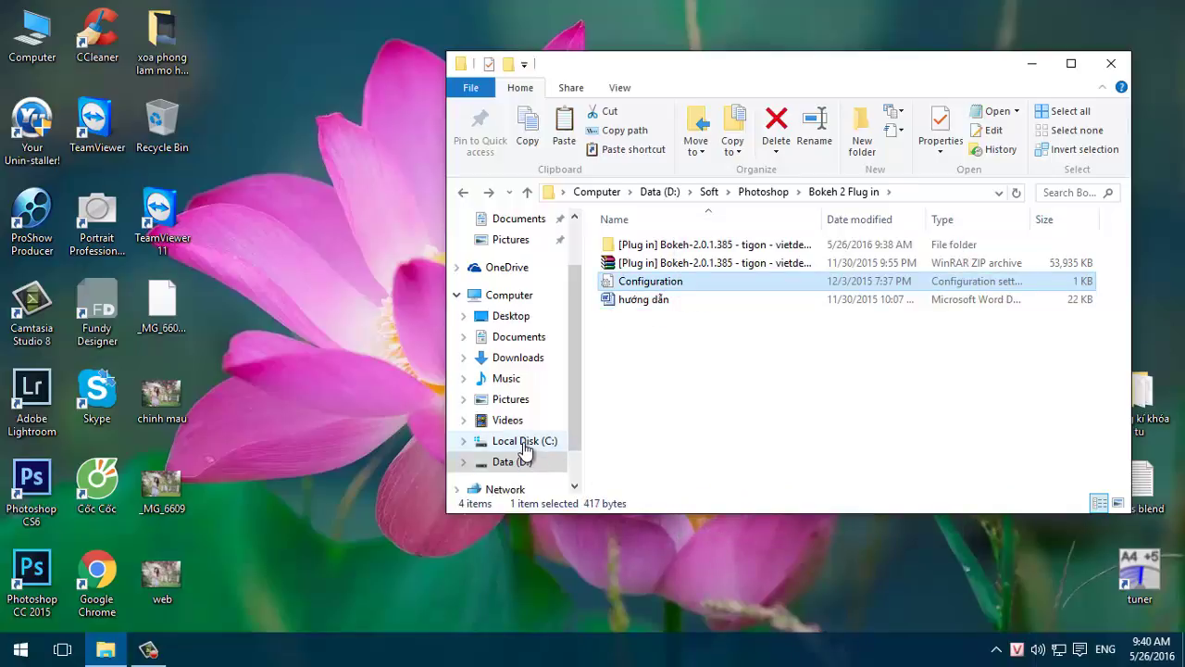
left_click(525, 444)
double_click(684, 339)
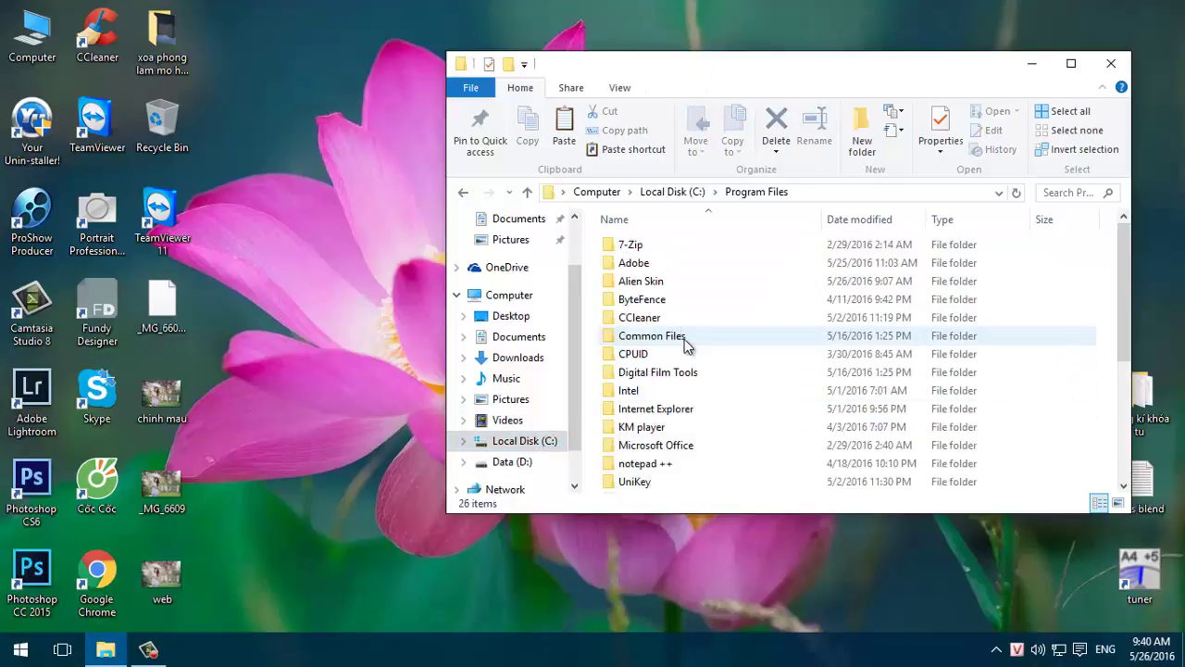
double_click(692, 262)
left_click(701, 301)
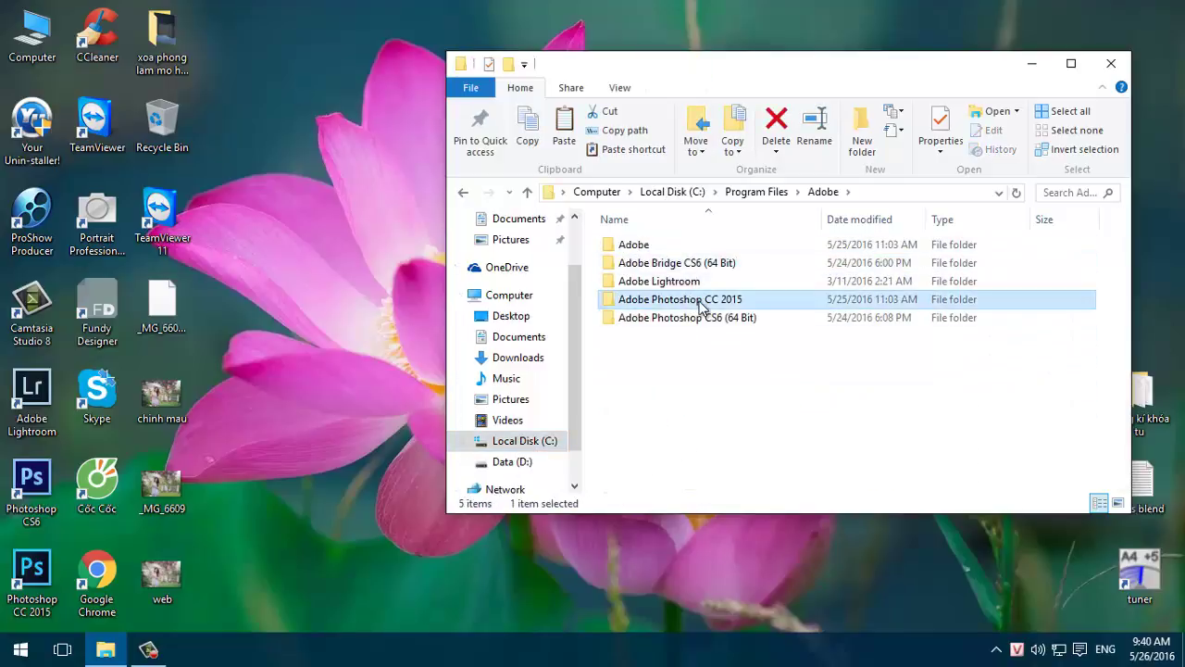
double_click(701, 301)
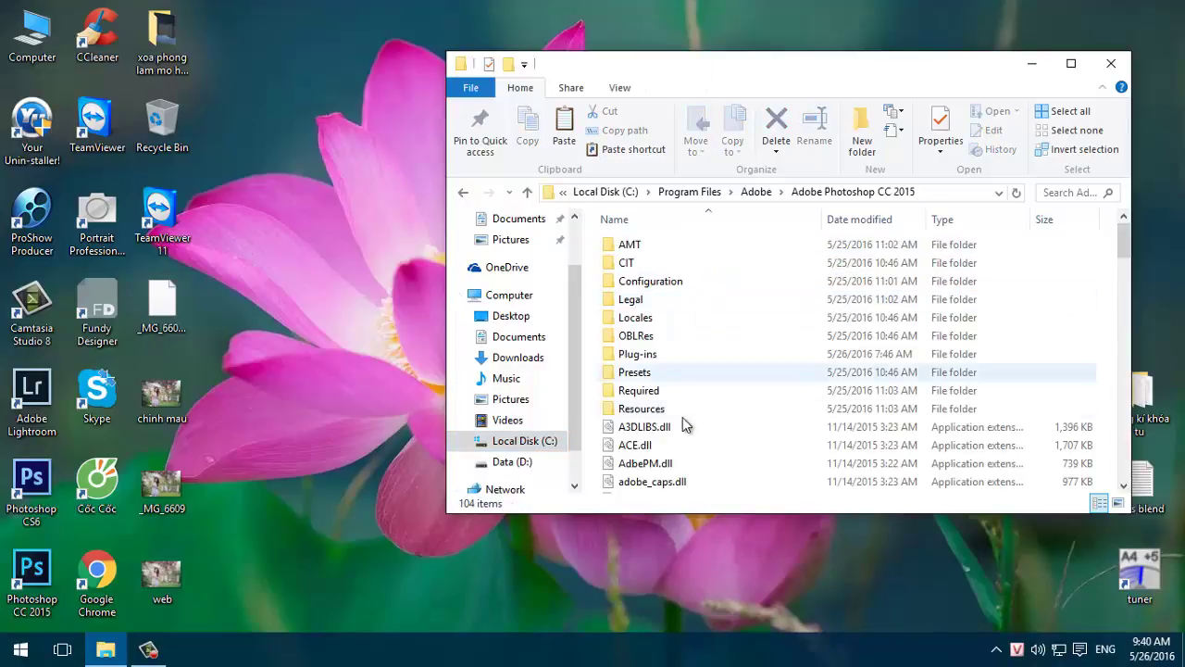
double_click(675, 356)
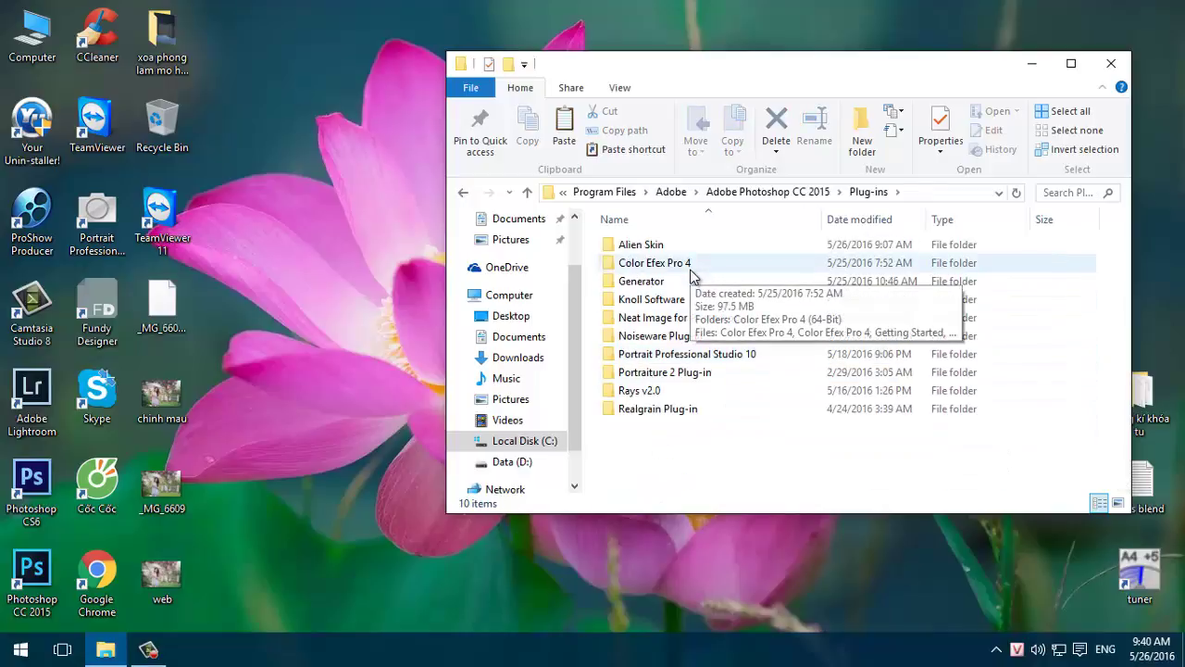
left_click(670, 244)
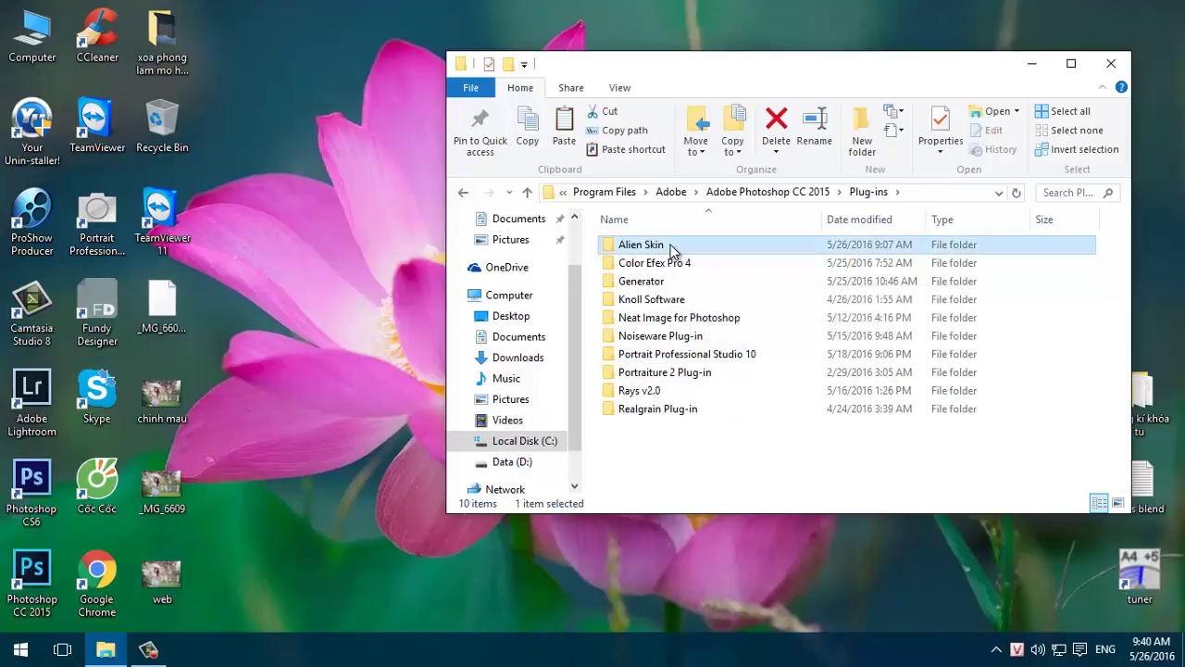
double_click(670, 244)
left_click(661, 250)
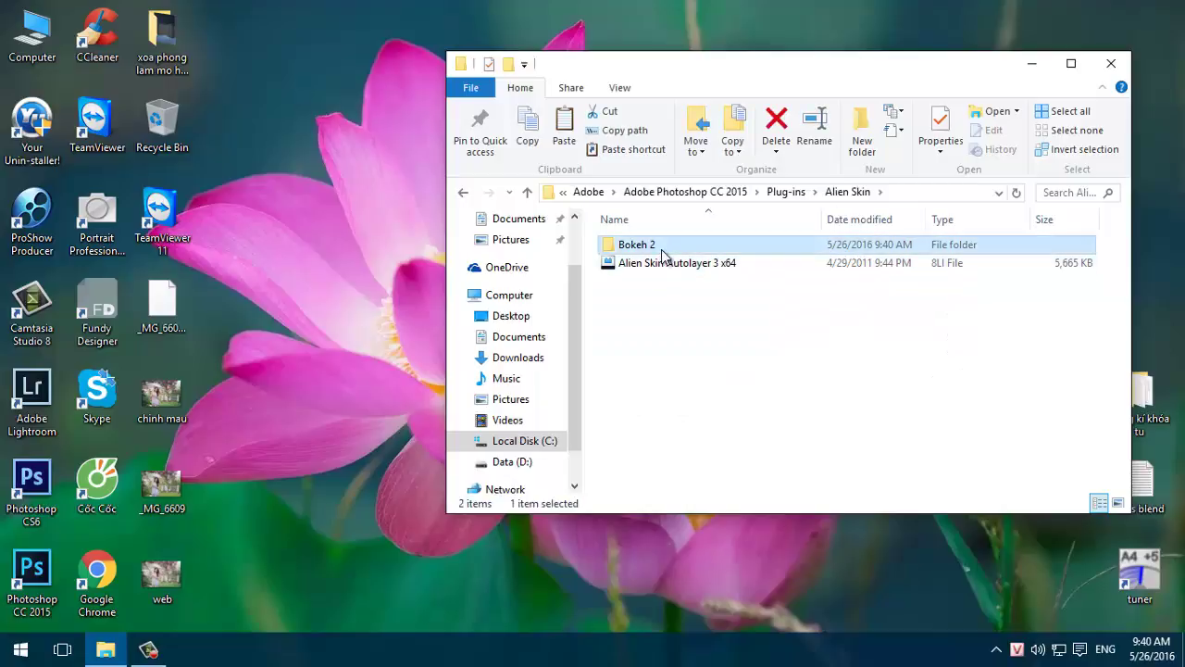
double_click(662, 250)
Paste Configuration there, replacing the existing Configuration.ini with administrator permission
right_click(688, 440)
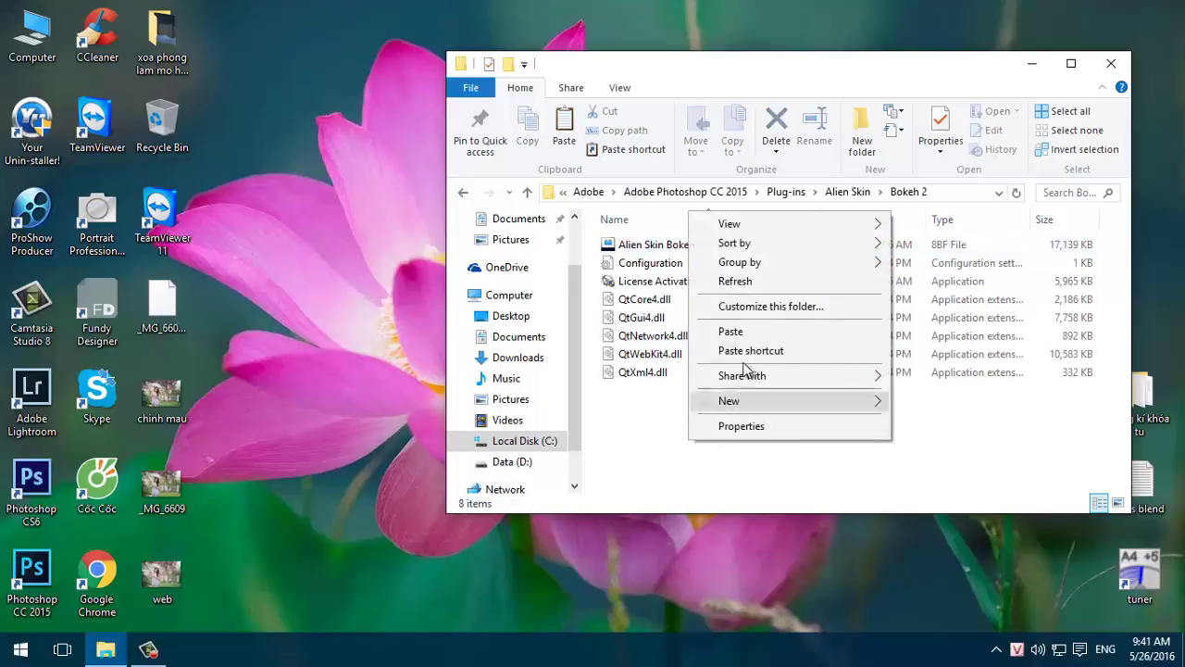
left_click(758, 333)
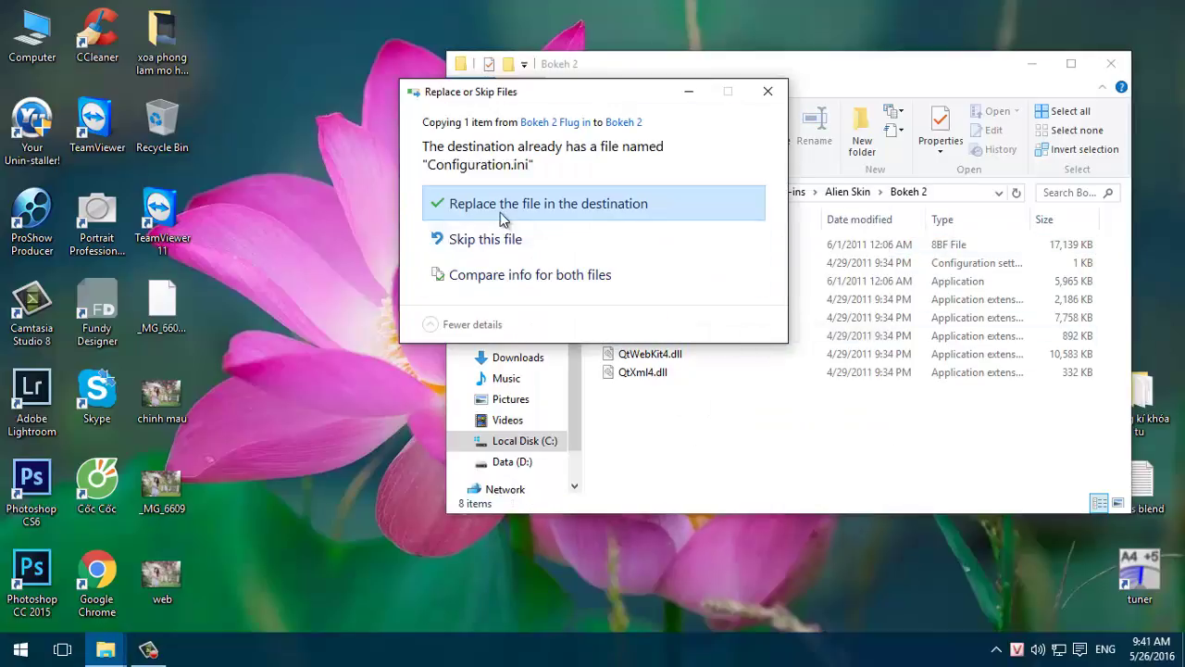
left_click(563, 206)
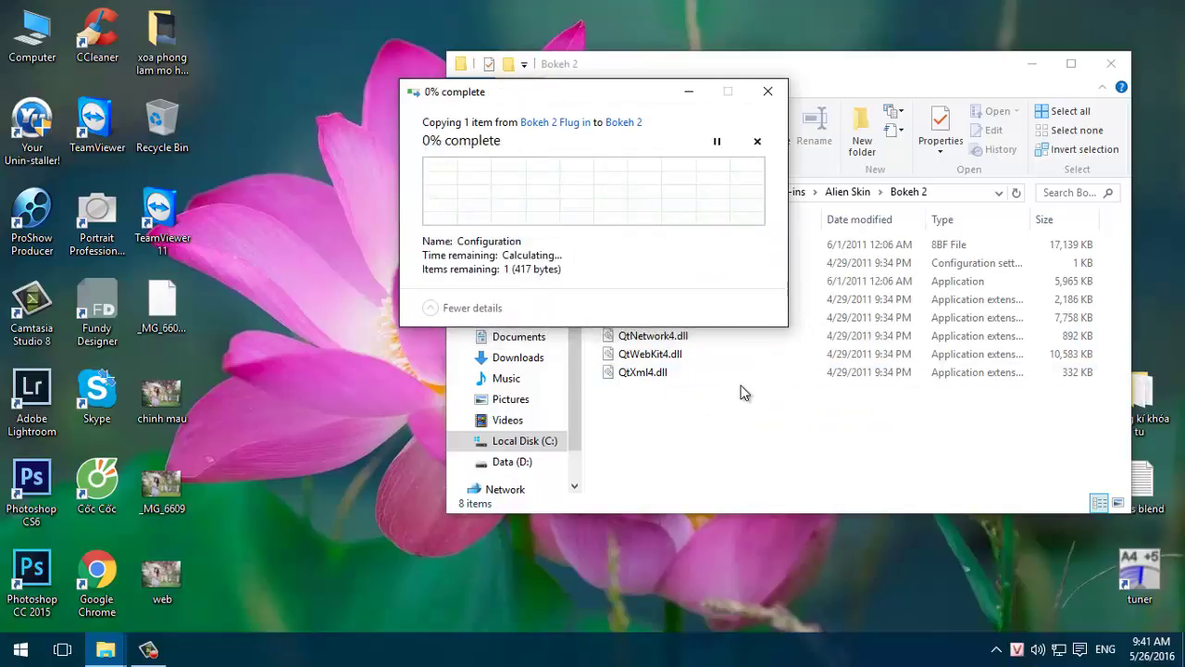
left_click(544, 212)
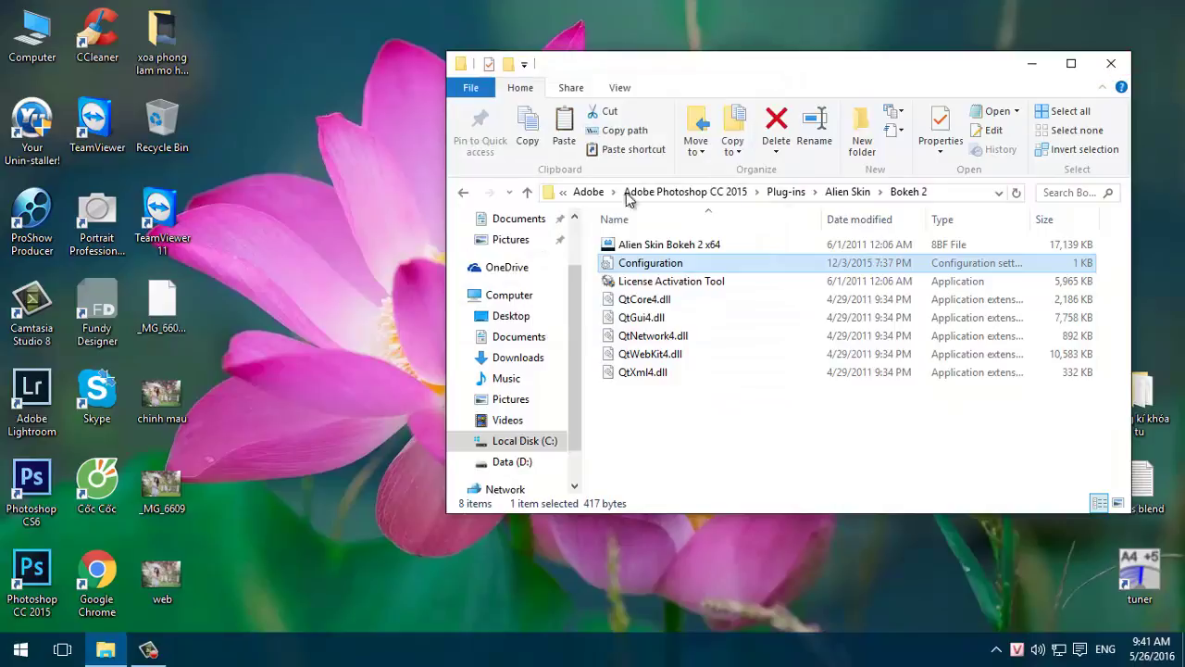
Go up to the Plug-ins folder and launch Photoshop CC 2015 from the desktop shortcut
left_click(534, 196)
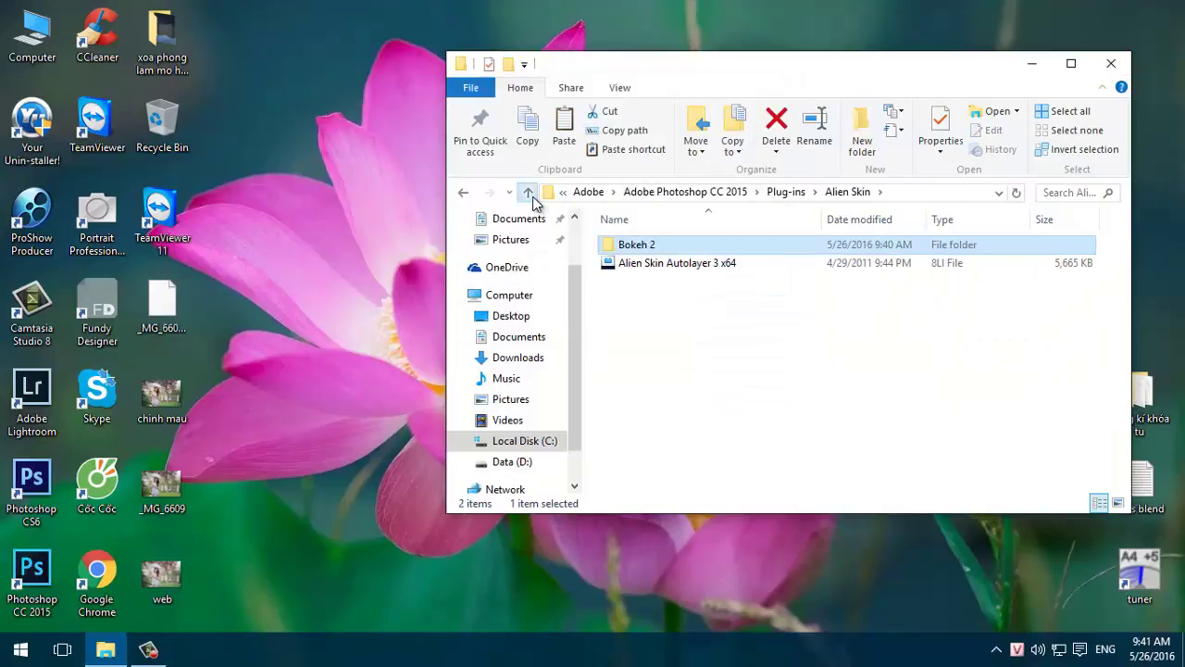
left_click(529, 194)
left_click(31, 584)
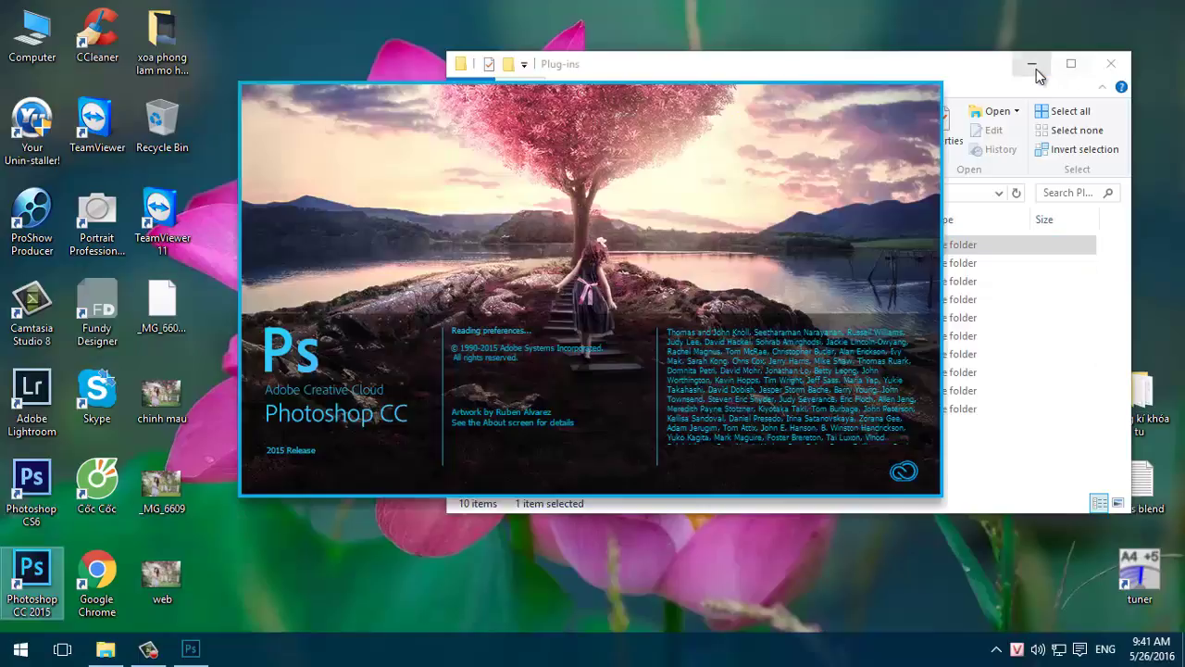
left_click(1031, 63)
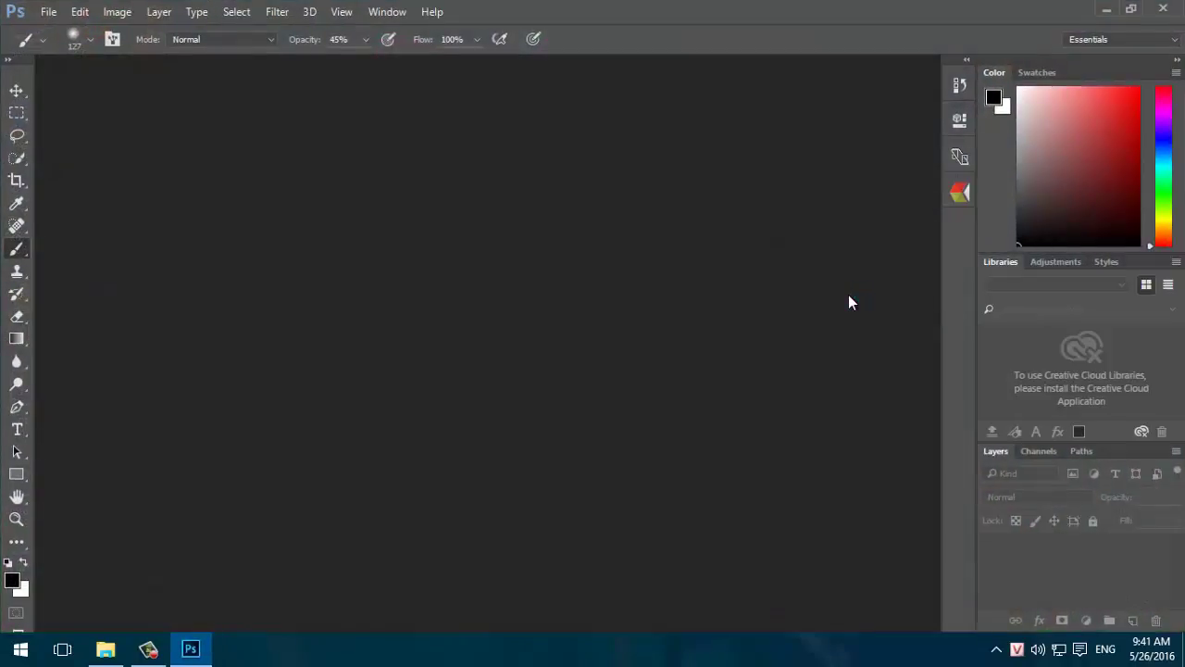
Open chinh mau.jpg and duplicate its background to Layer 1 with Ctrl+J
double_click(505, 293)
double_click(413, 332)
key("ctrl+j")
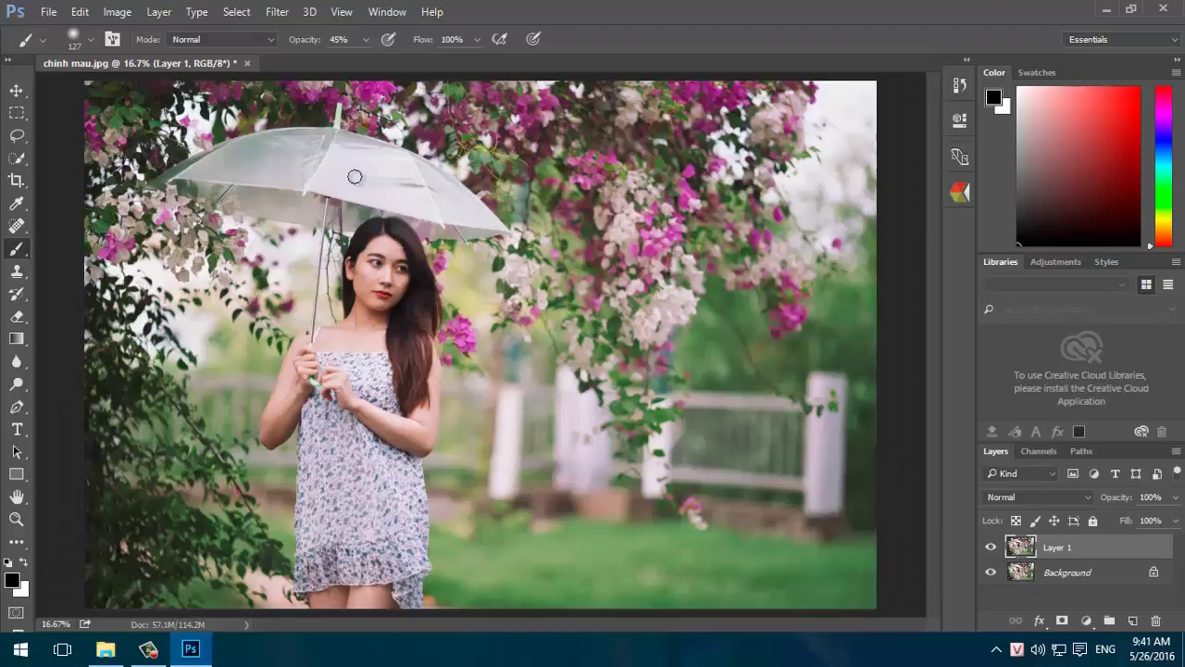
left_click(277, 11)
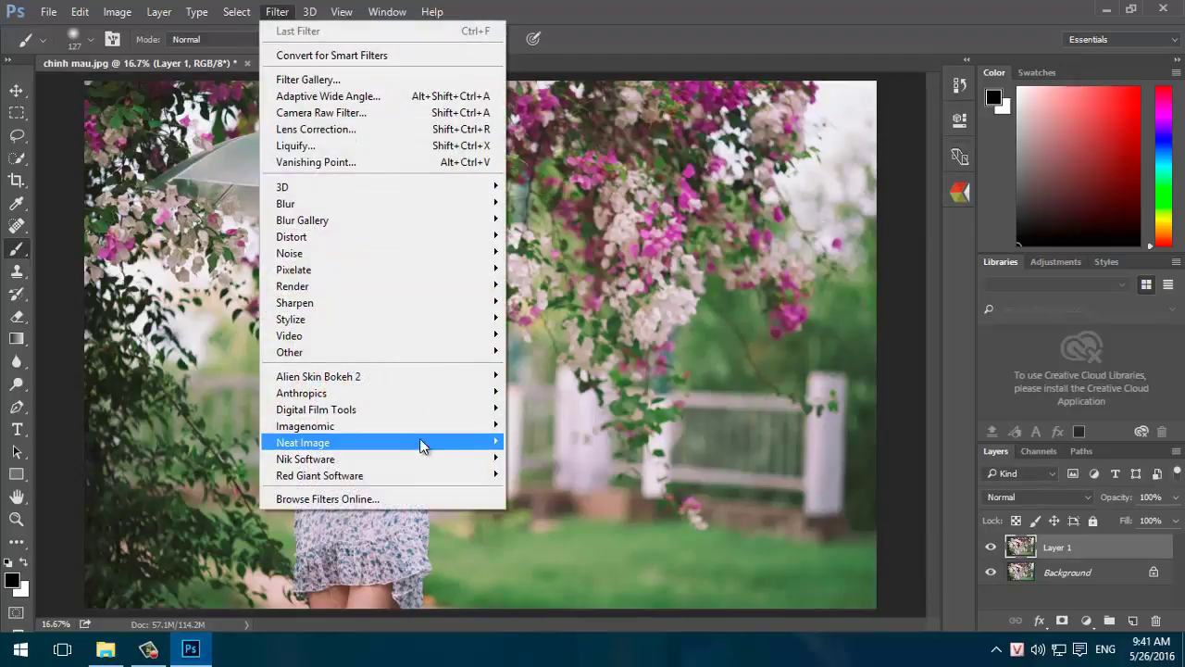
mouse_move(370, 376)
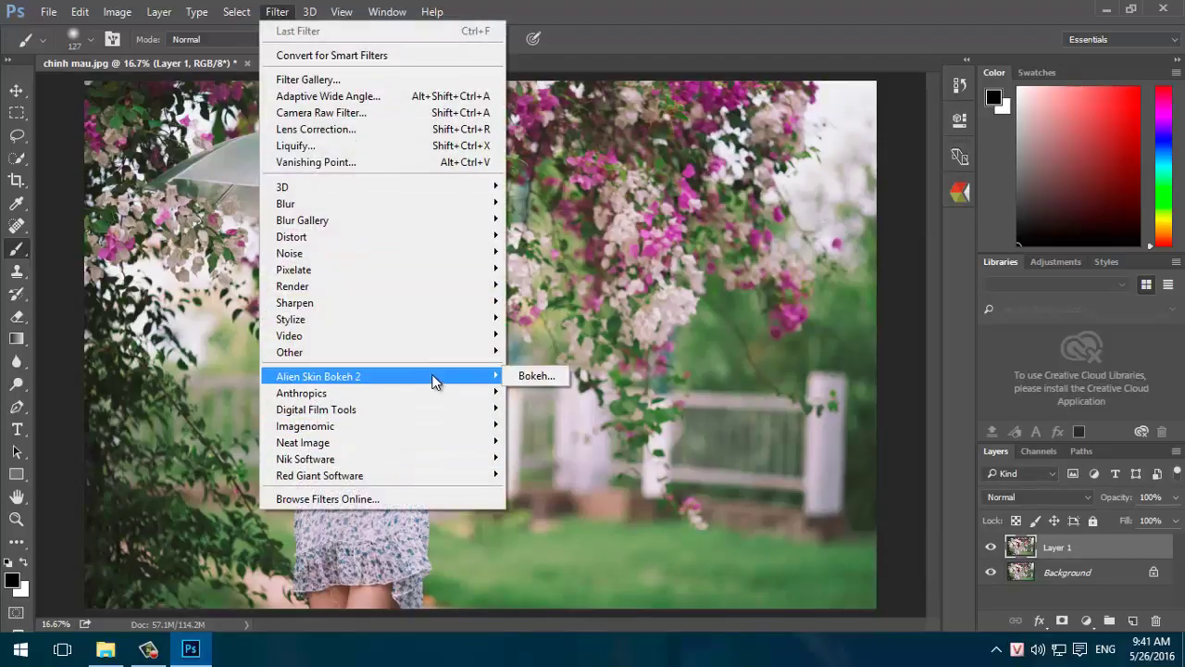
Preview Alien Skin Bokeh 2 on Layer 1, cancel it, and bring File Explorer forward
left_click(550, 384)
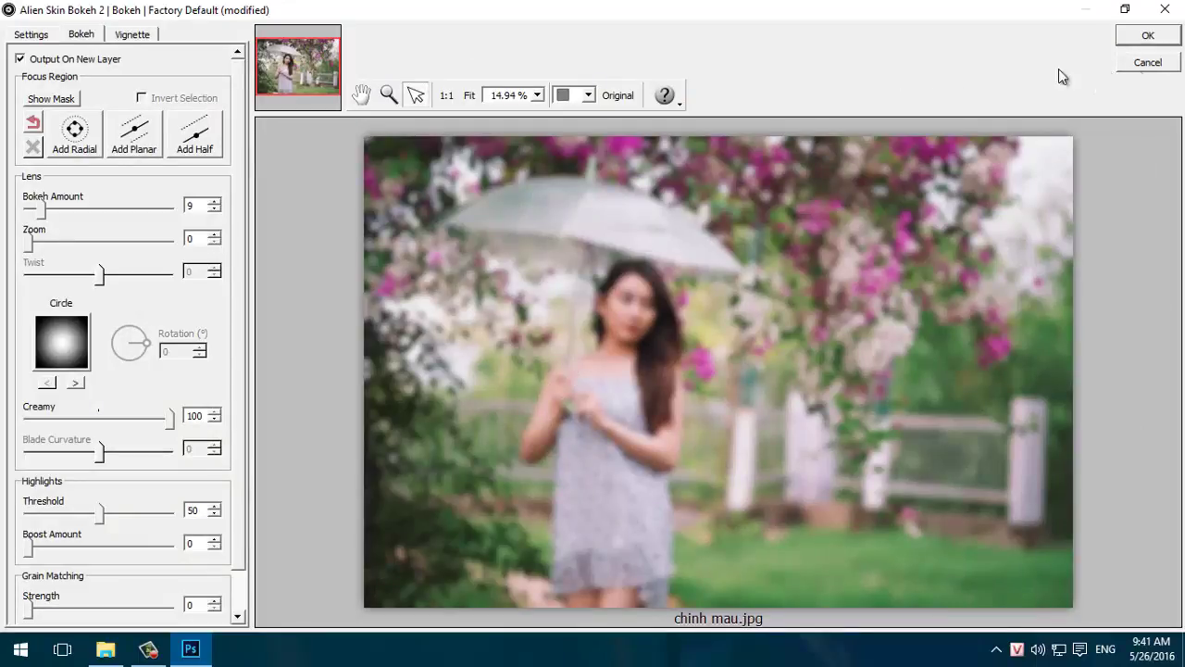
left_click(1148, 63)
left_click(104, 649)
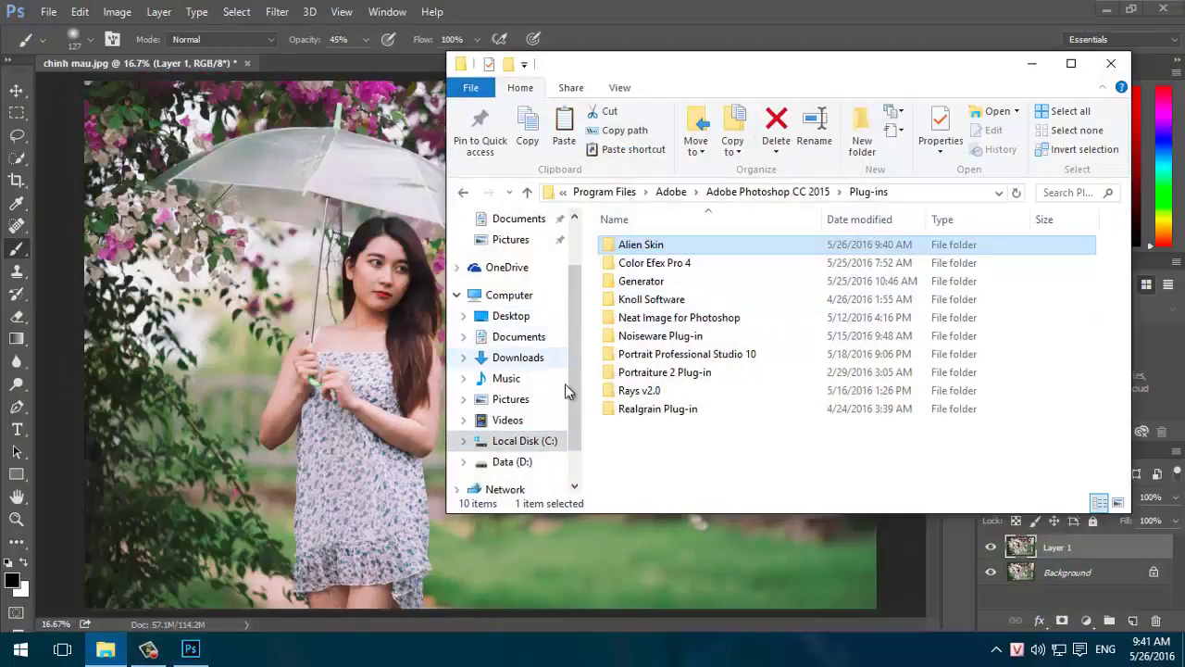
Return to the Alien Skin Bokeh 2 folder and select the replaced Configuration file
left_click(463, 193)
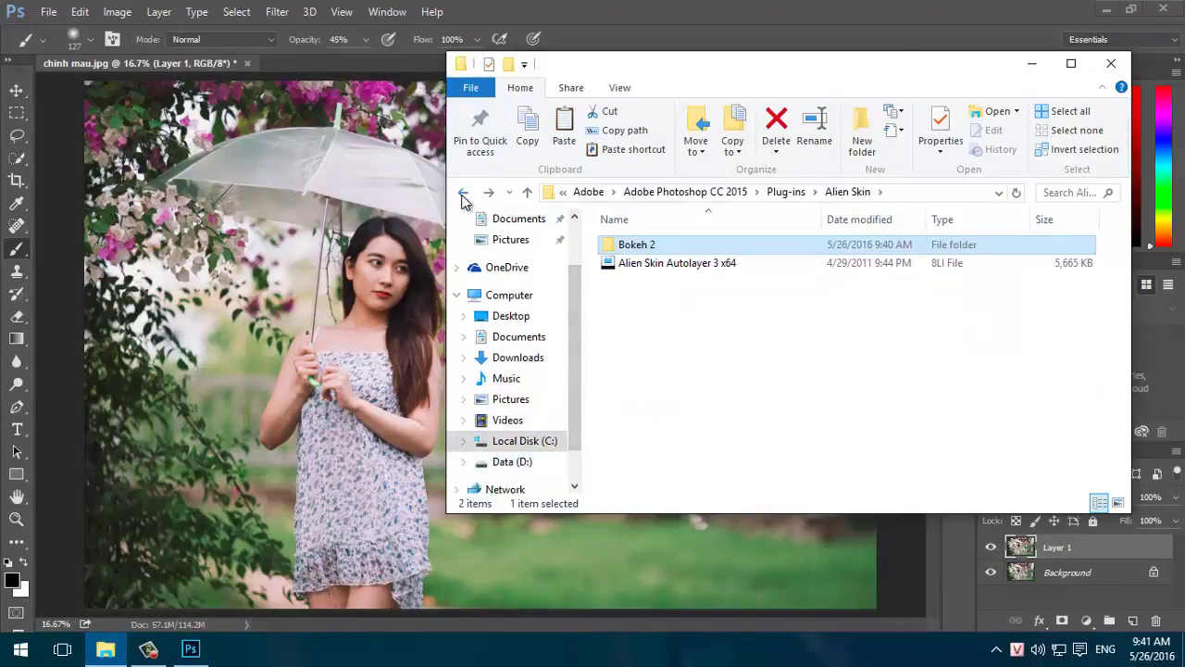
key("Return")
key("c")
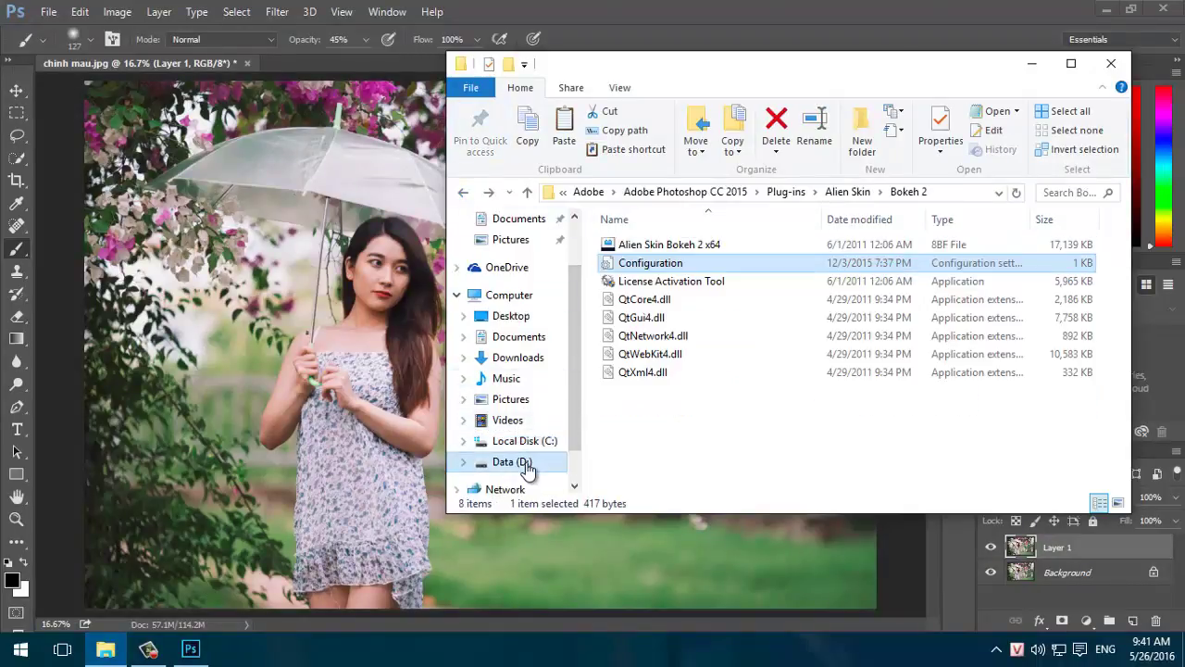
Open hướng dẫn from D:\Soft\Photoshop\Bokeh 2 Plug in and scroll to the activation steps
left_click(524, 462)
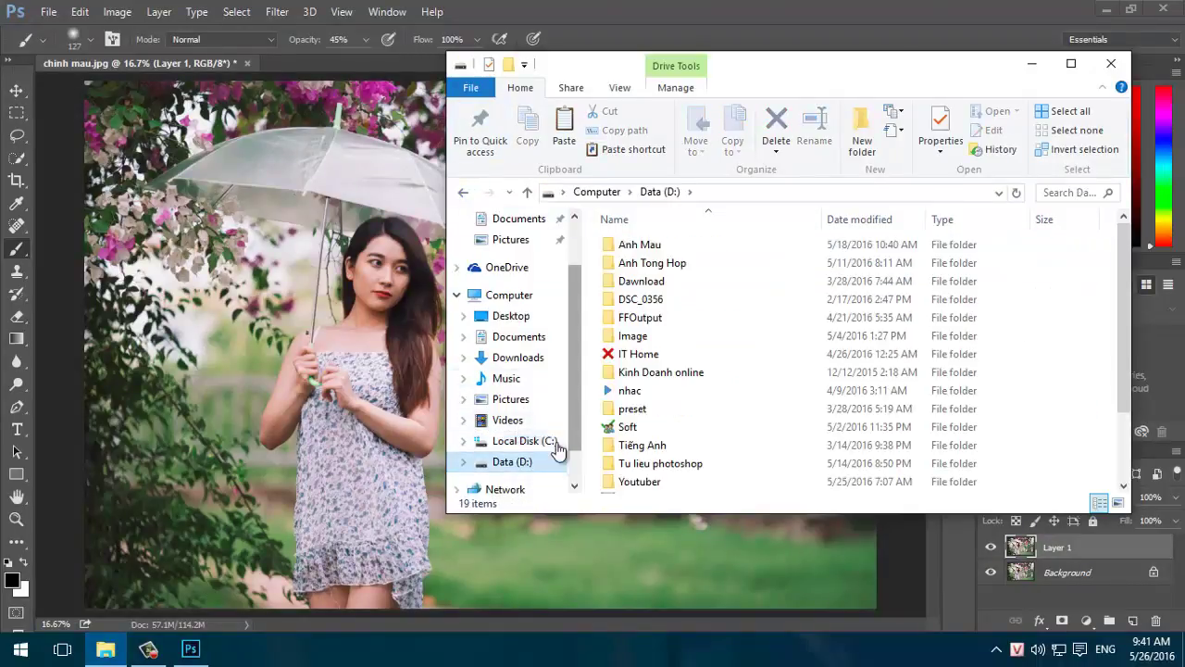
double_click(682, 427)
scroll(664, 477, "down", 2)
double_click(659, 446)
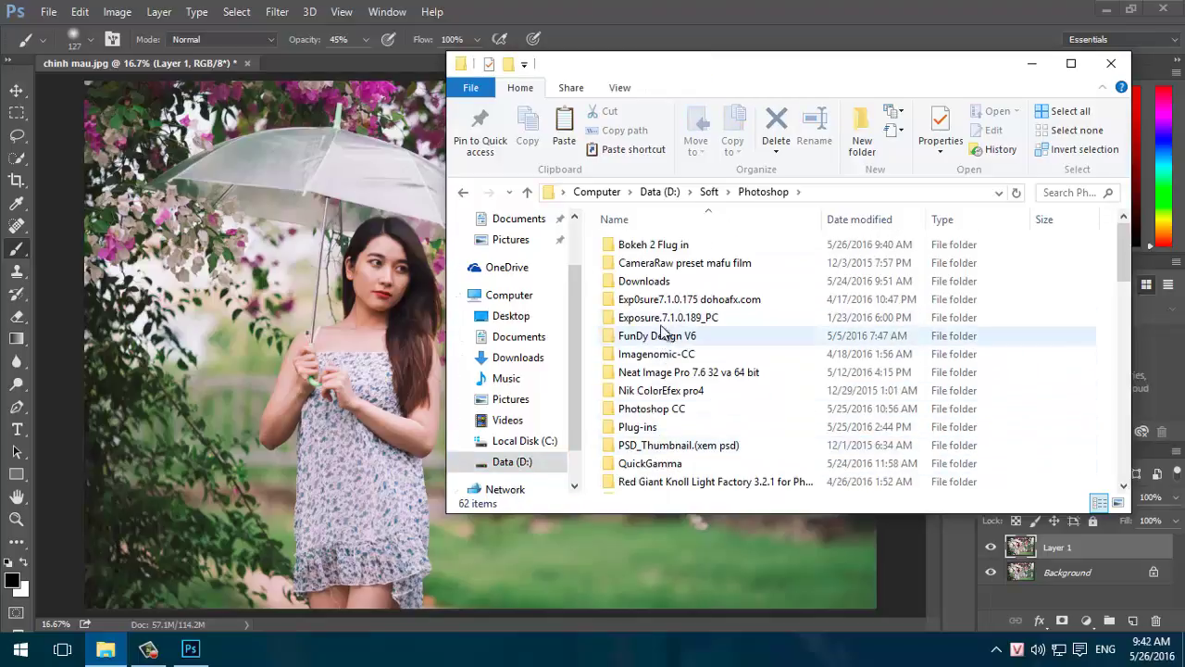
double_click(686, 257)
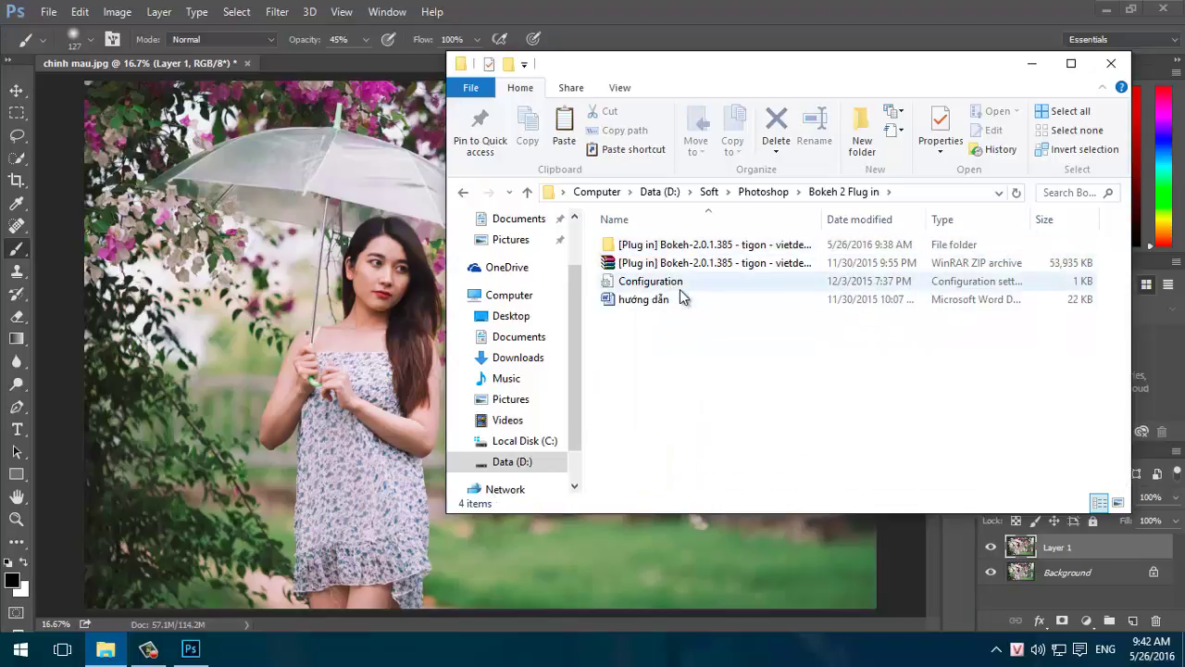
left_click(682, 299)
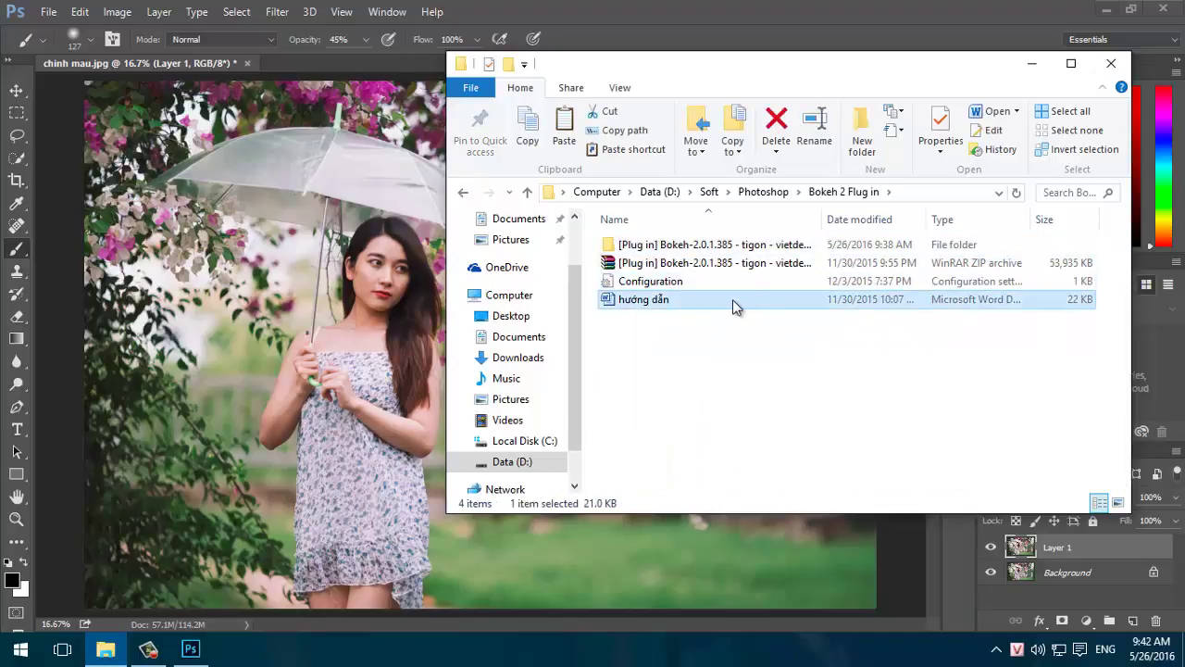
double_click(732, 299)
scroll(664, 366, "down", 1)
scroll(669, 385, "down", 6)
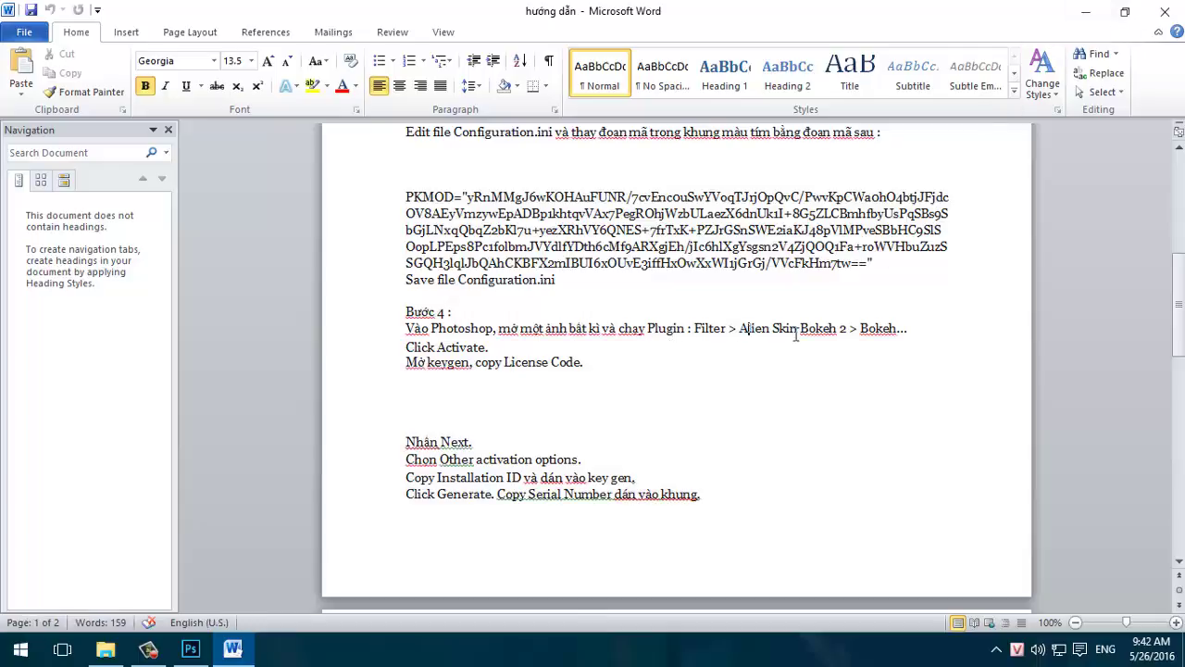
Highlight 'Alien Skin Bokeh', 'Mở keygen' and 'Activate' in the guide, then minimize Word
left_click_drag(739, 328, 840, 329)
left_click(413, 378)
left_click_drag(469, 363, 405, 363)
left_click(566, 363)
double_click(443, 352)
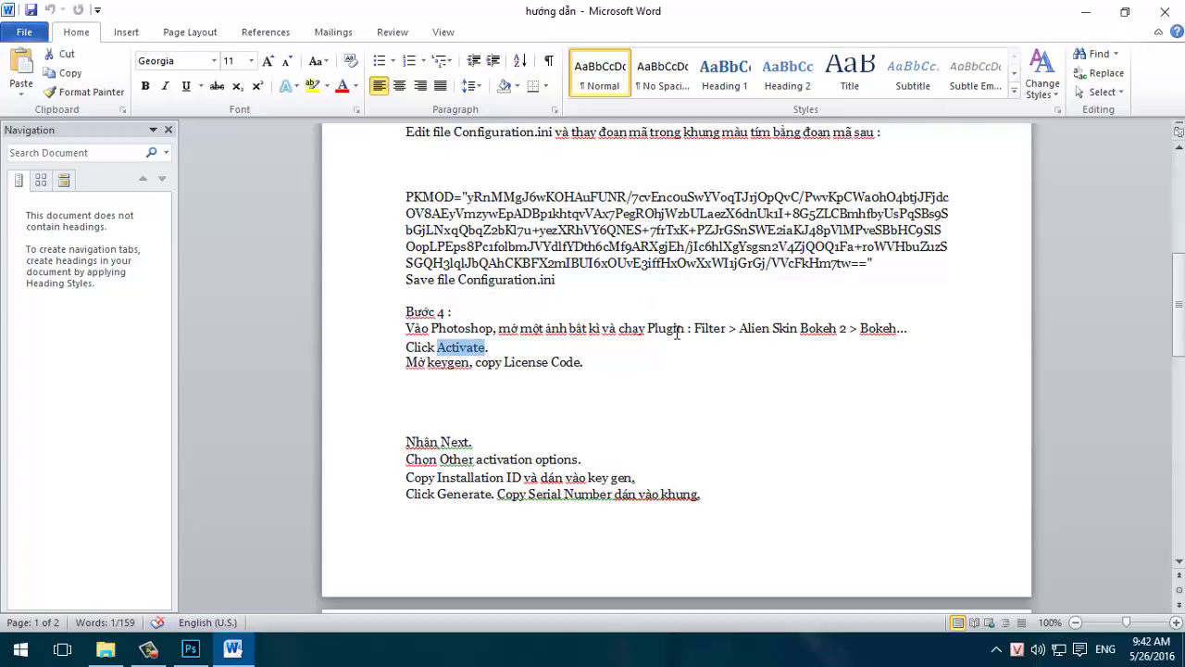
left_click(1085, 11)
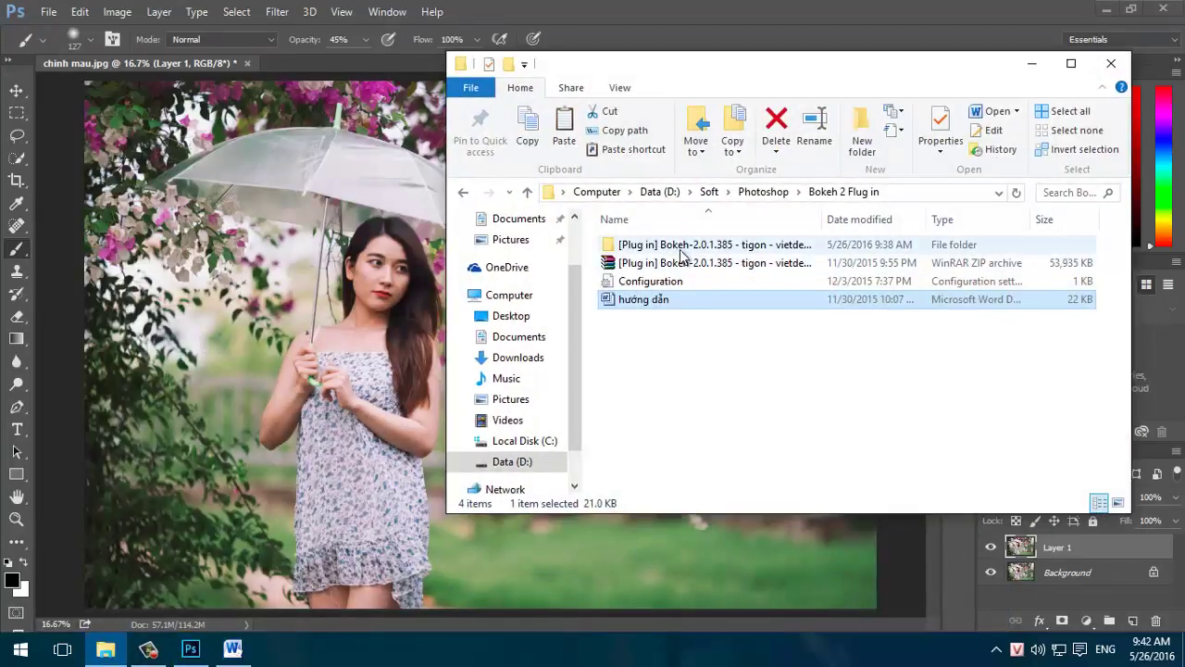
Run the Key gen program from the Bokeh 2 plug-in folder
double_click(648, 244)
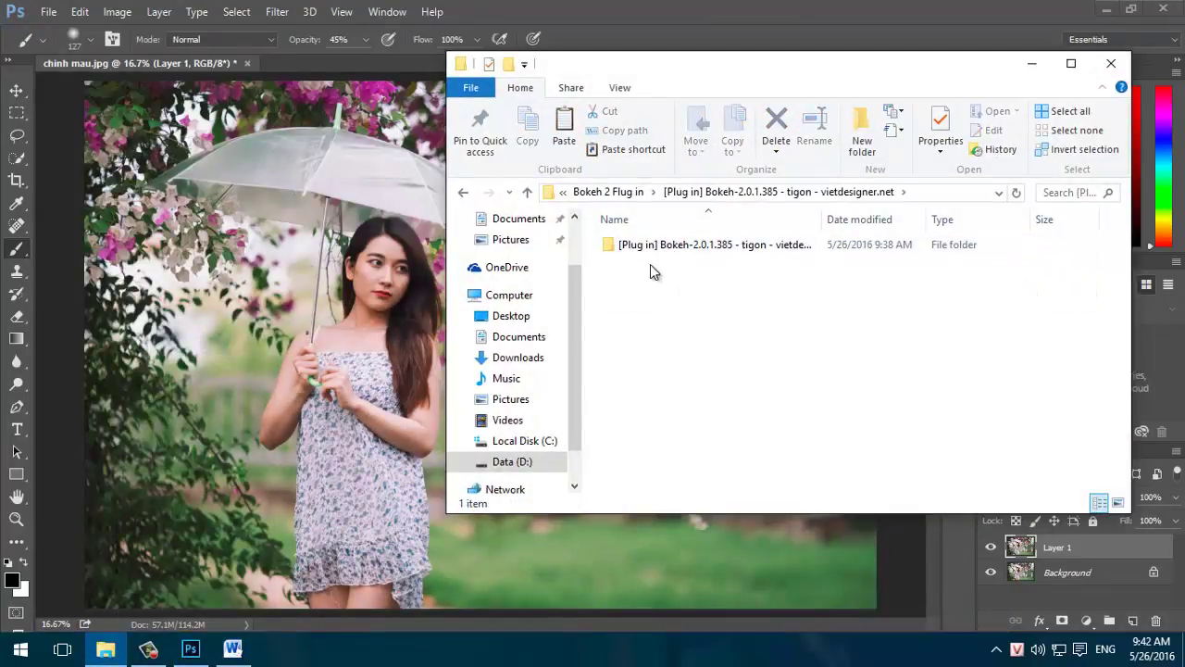
left_click(651, 283)
right_click(658, 285)
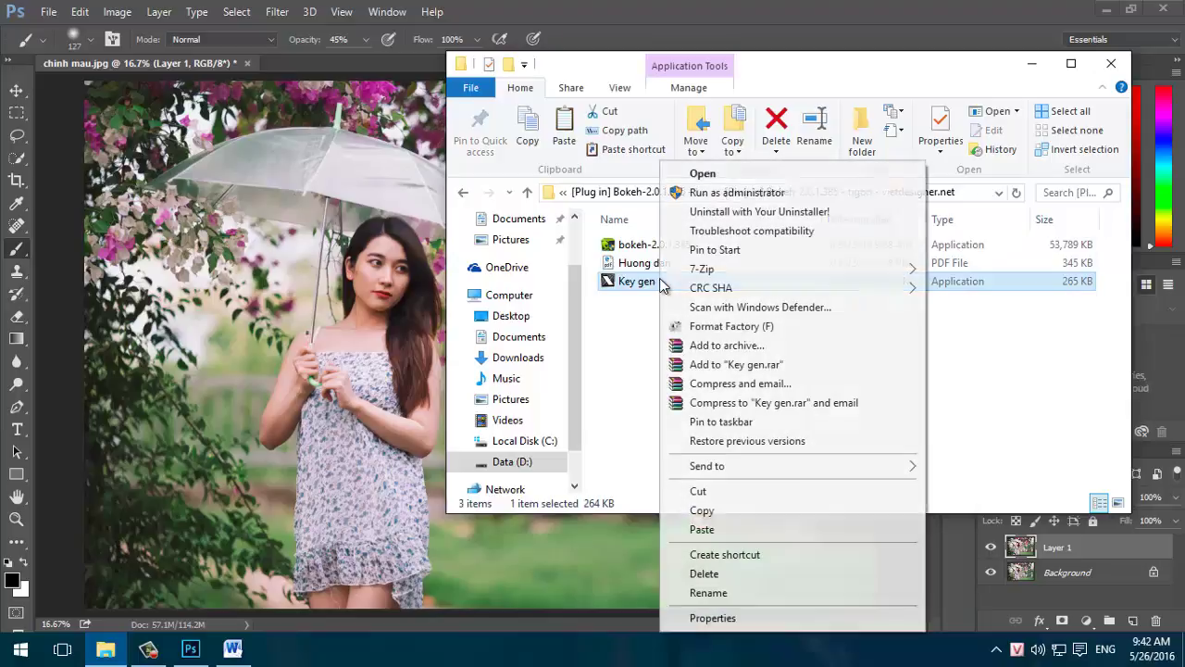
key("Return")
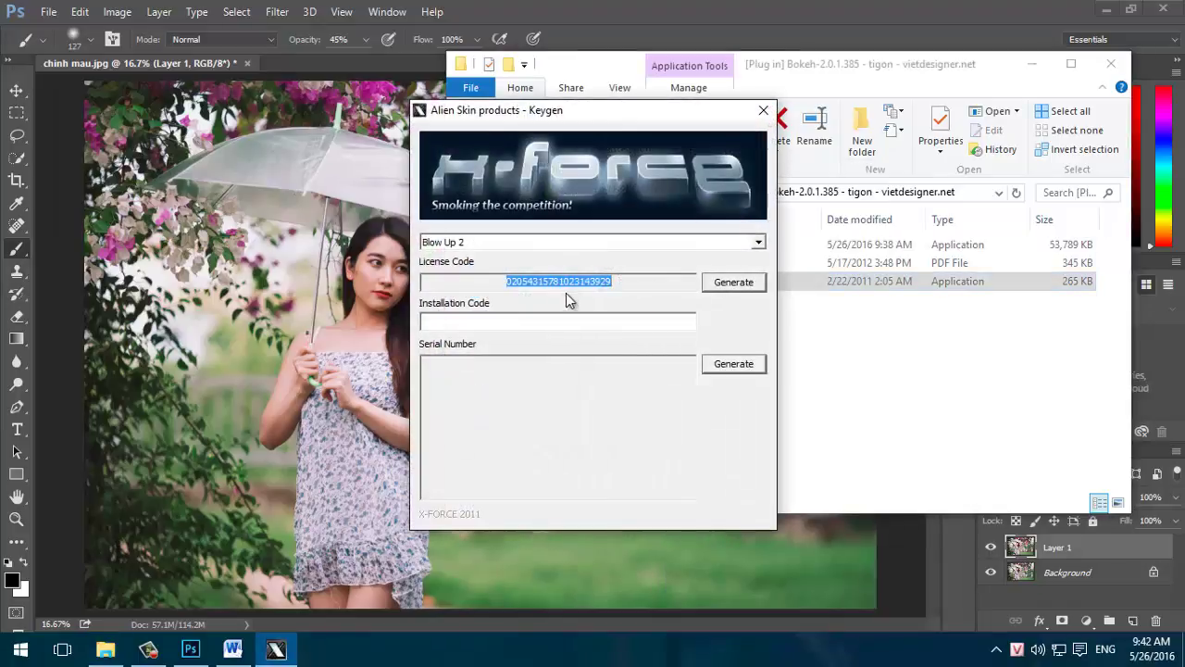
Choose Bokeh 2 in X-Force Keygen and copy its license code
left_click(633, 242)
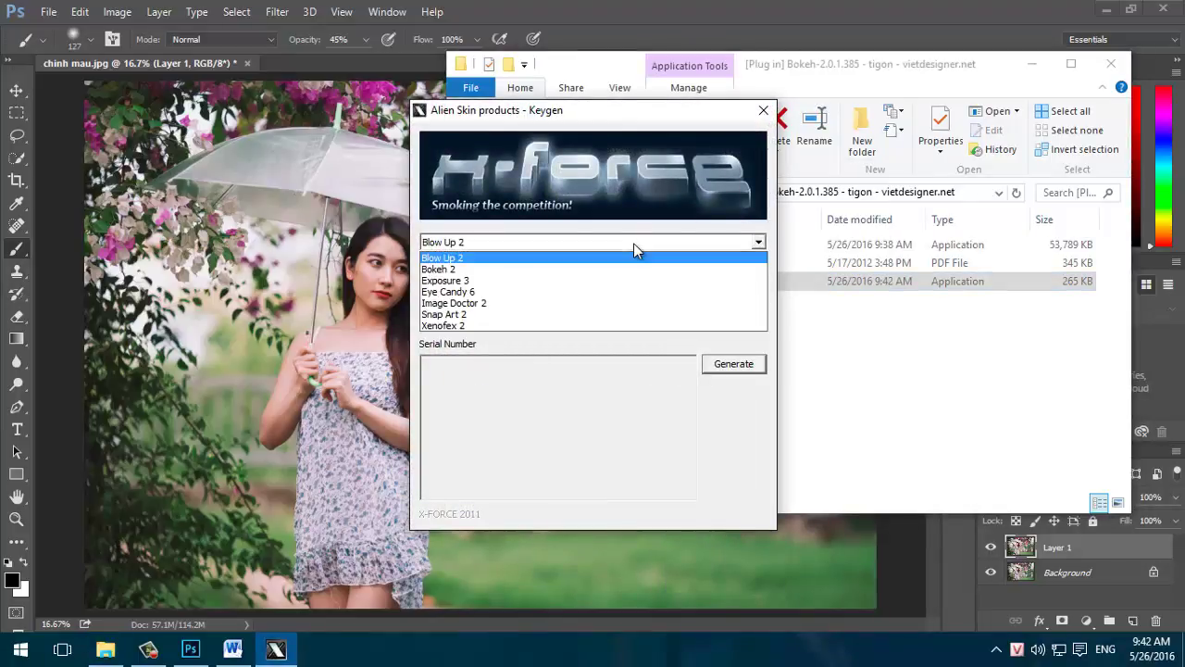
left_click(530, 269)
left_click_drag(637, 283, 476, 282)
right_click(545, 288)
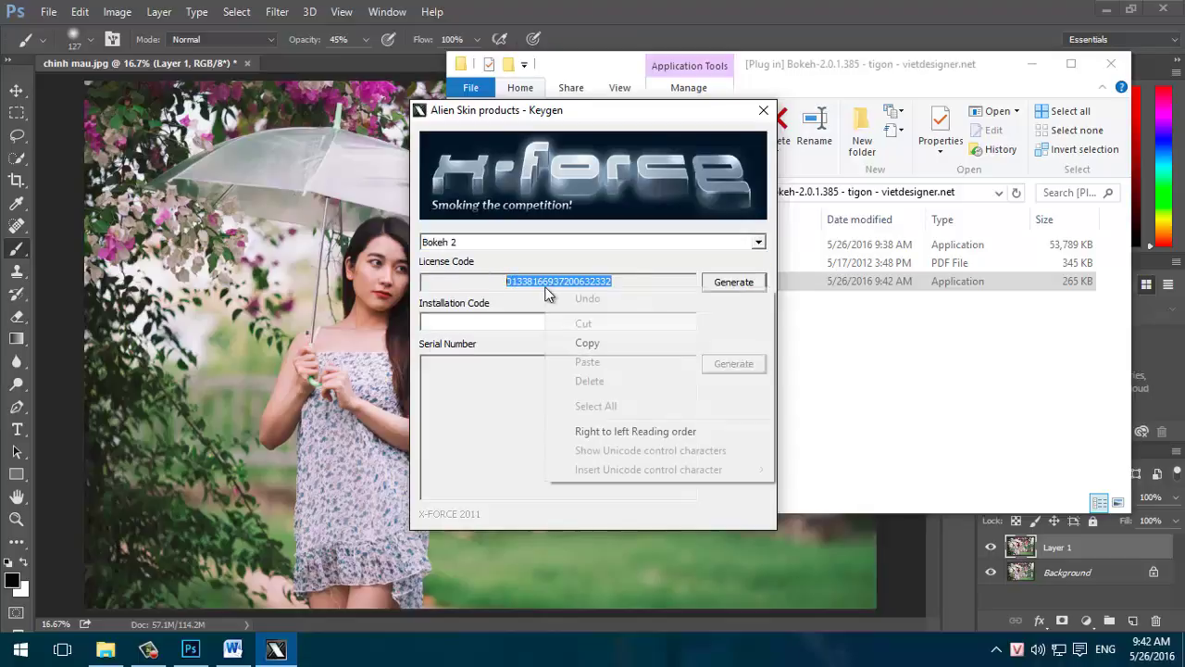
left_click(582, 345)
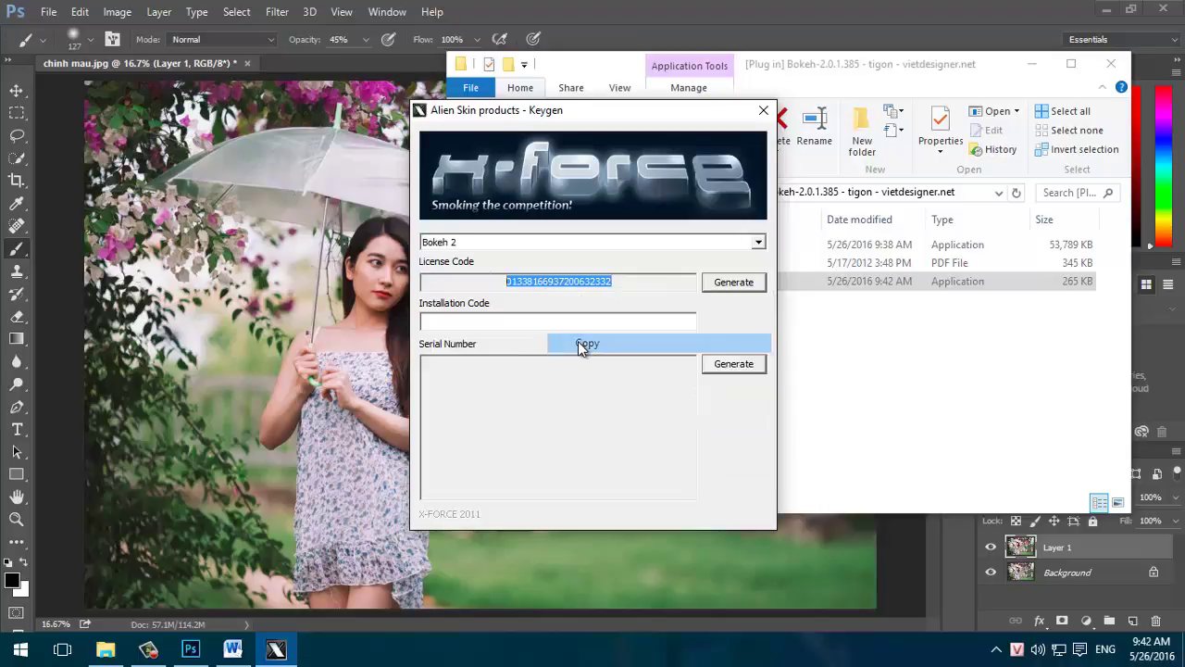
left_click(276, 12)
mouse_move(318, 376)
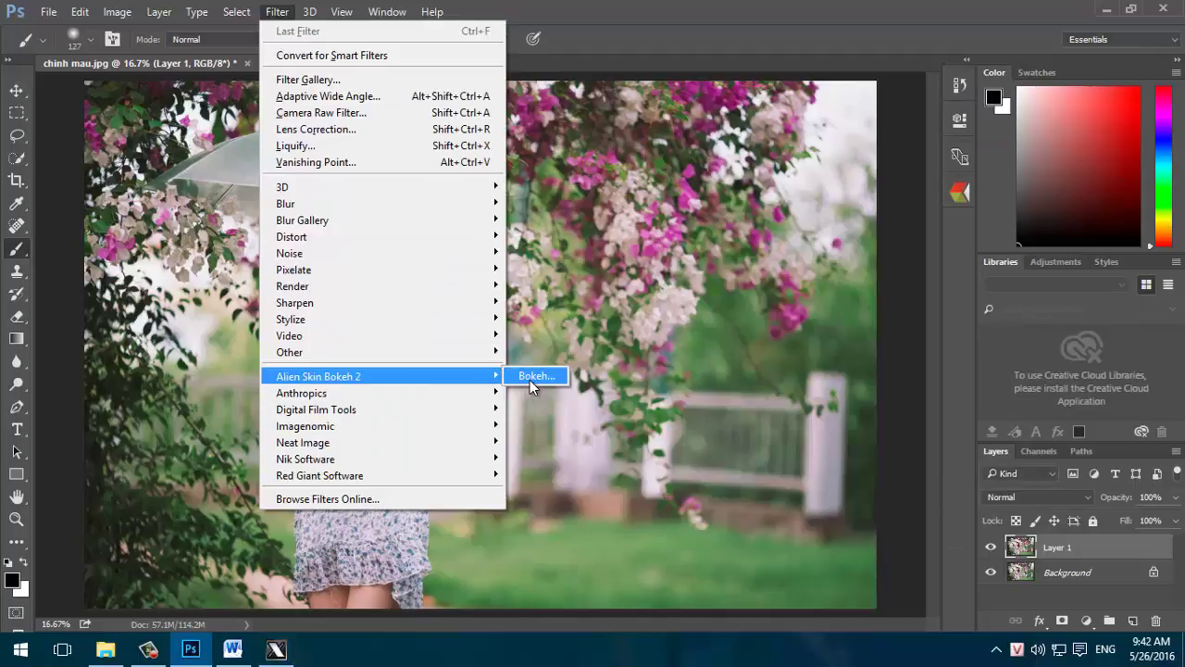
Open the Alien Skin Bokeh 2 filter on Layer 1, then close it without applying
left_click(533, 376)
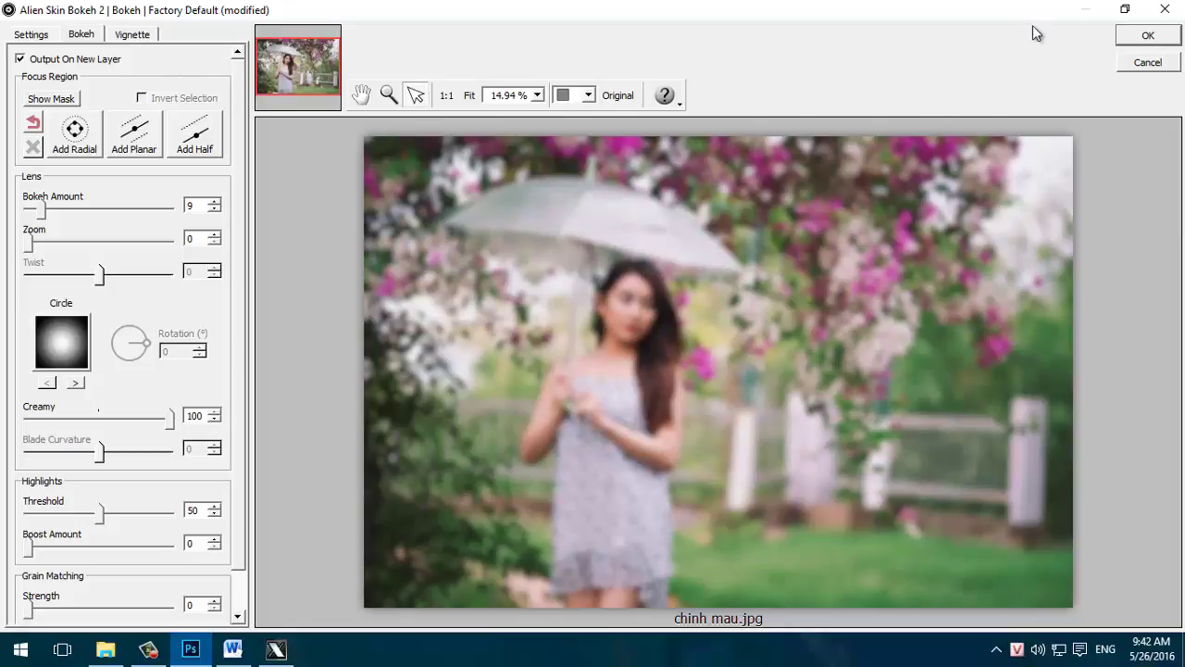
left_click(1140, 37)
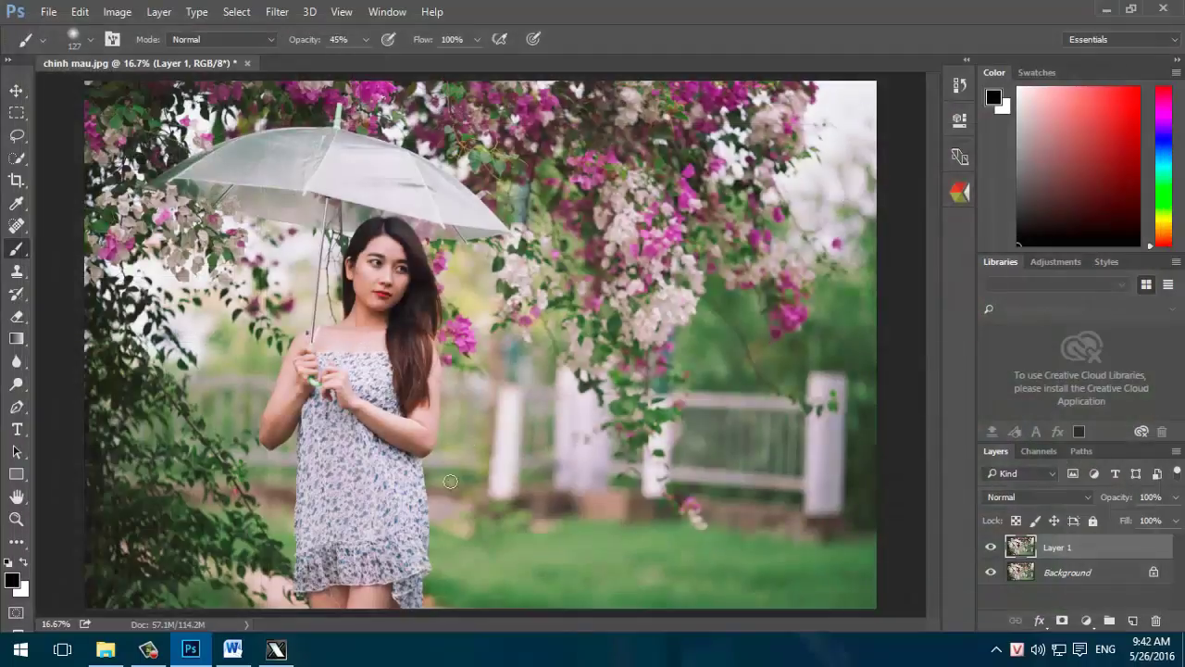
Regenerate the Bokeh 2 license code in X-Force Keygen, then close the keygen
left_click(276, 649)
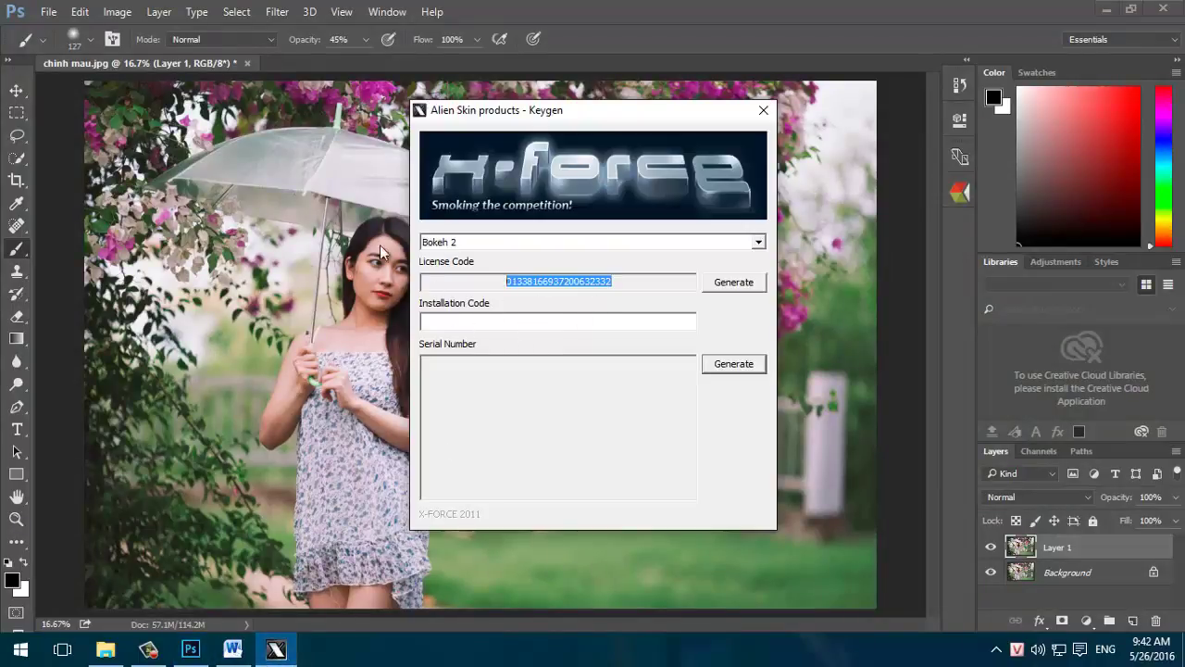
left_click(472, 319)
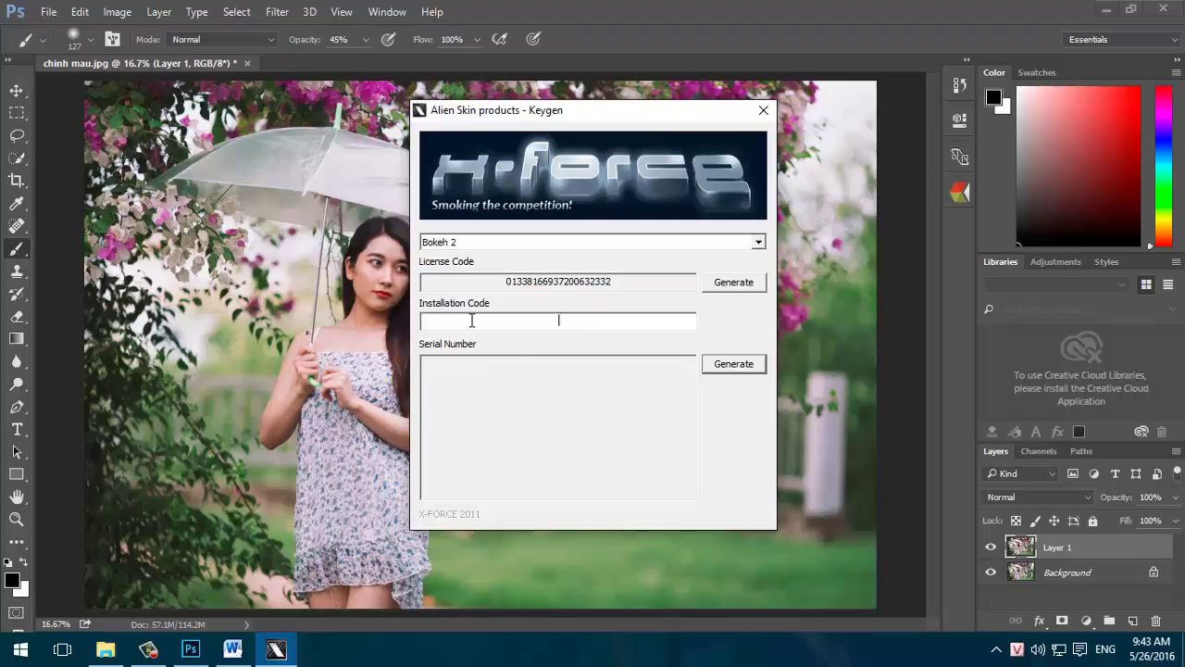
left_click(723, 364)
left_click(685, 381)
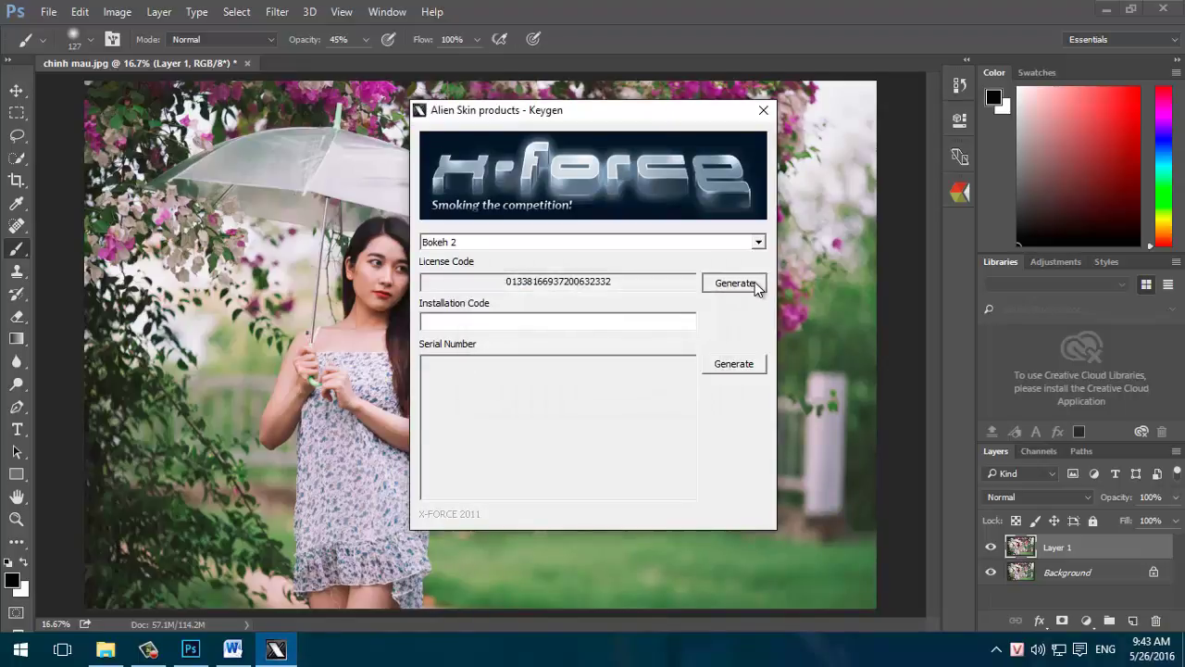
left_click(755, 283)
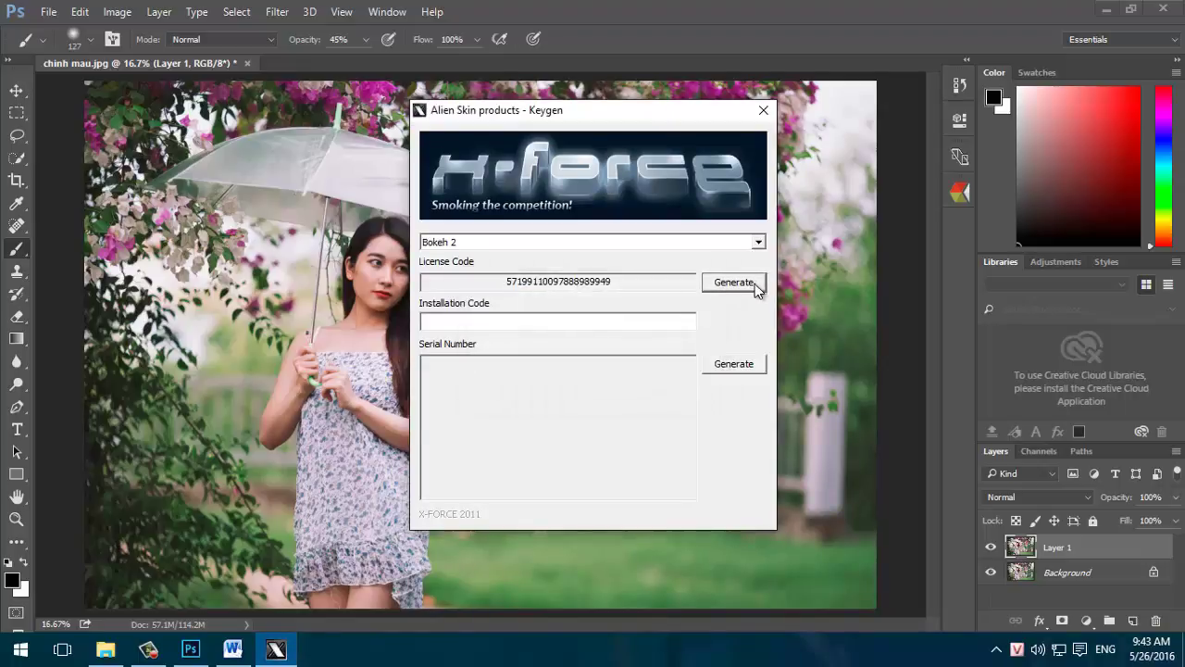
left_click(525, 320)
left_click(772, 107)
left_click(278, 11)
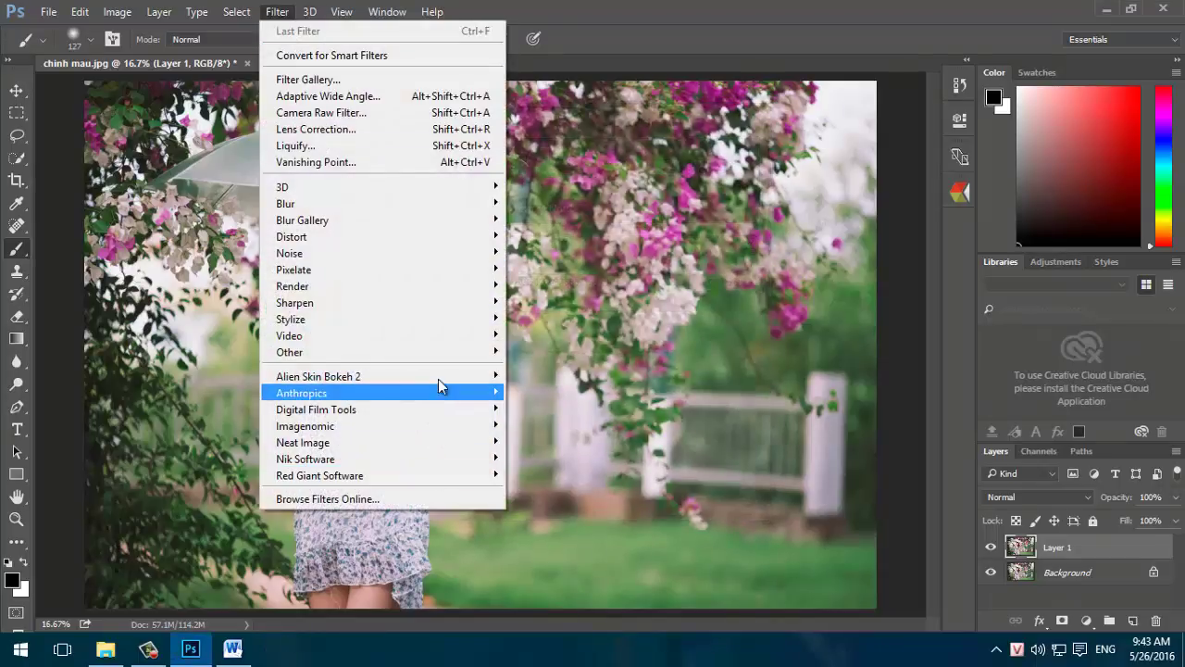
Launch Alien Skin Bokeh 2 on the portrait, previewing a full blur at Bokeh Amount 9
left_click(536, 378)
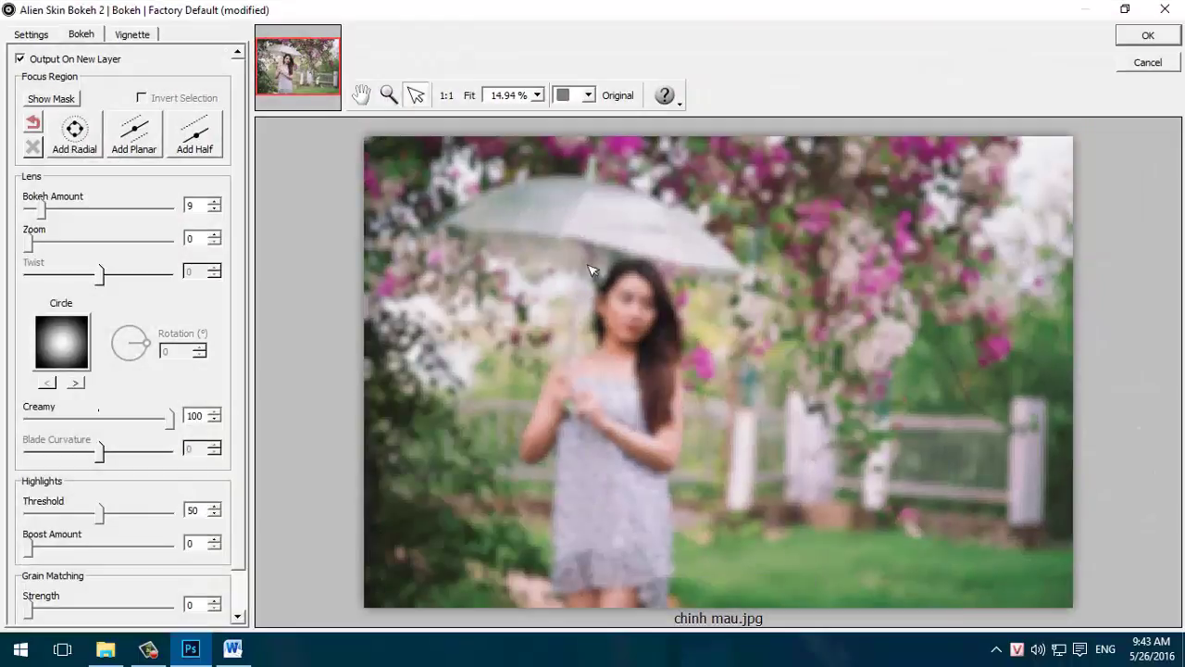
left_click(1151, 70)
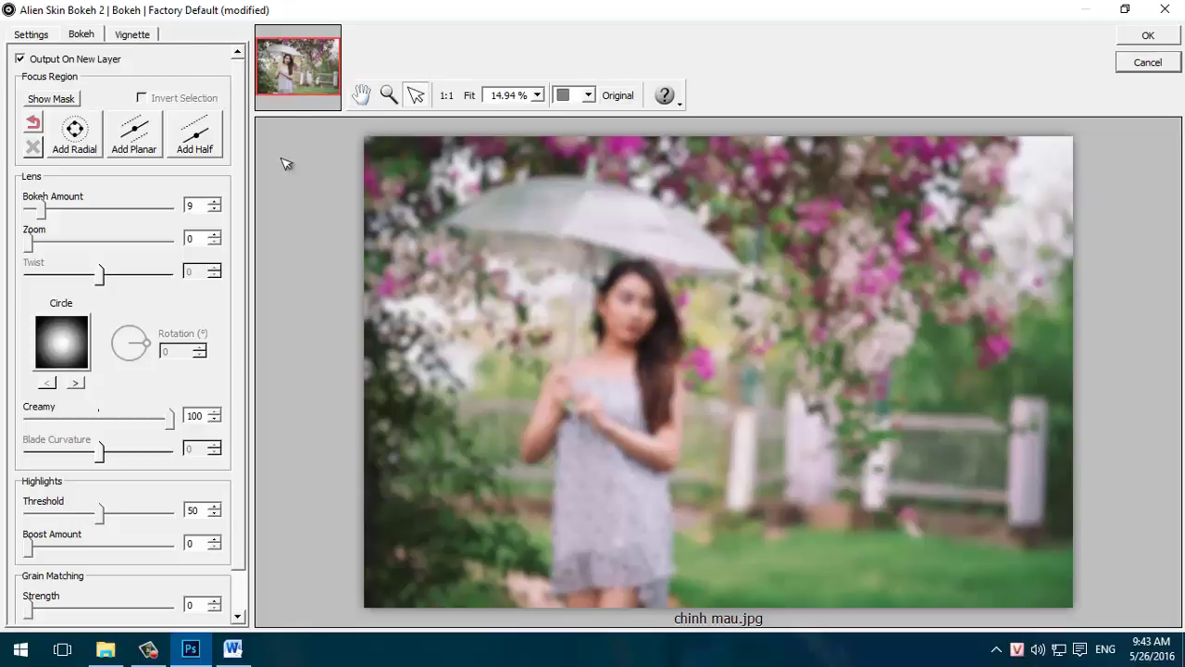
left_click(74, 139)
left_click(131, 139)
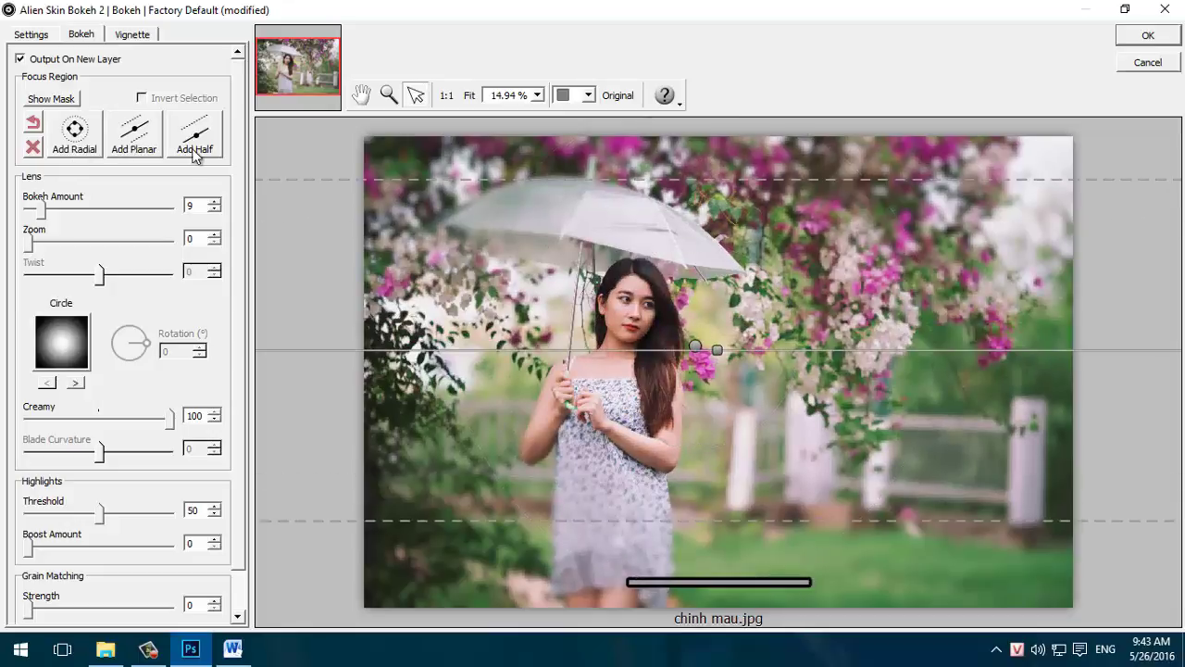
left_click(92, 149)
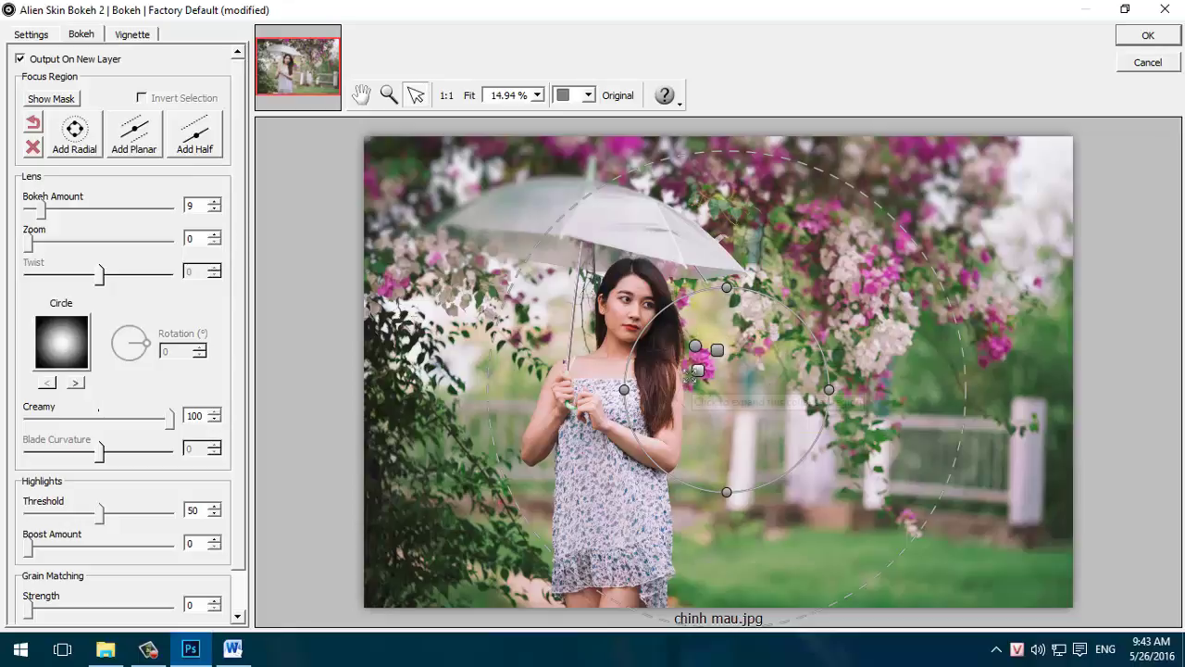
left_click(702, 371)
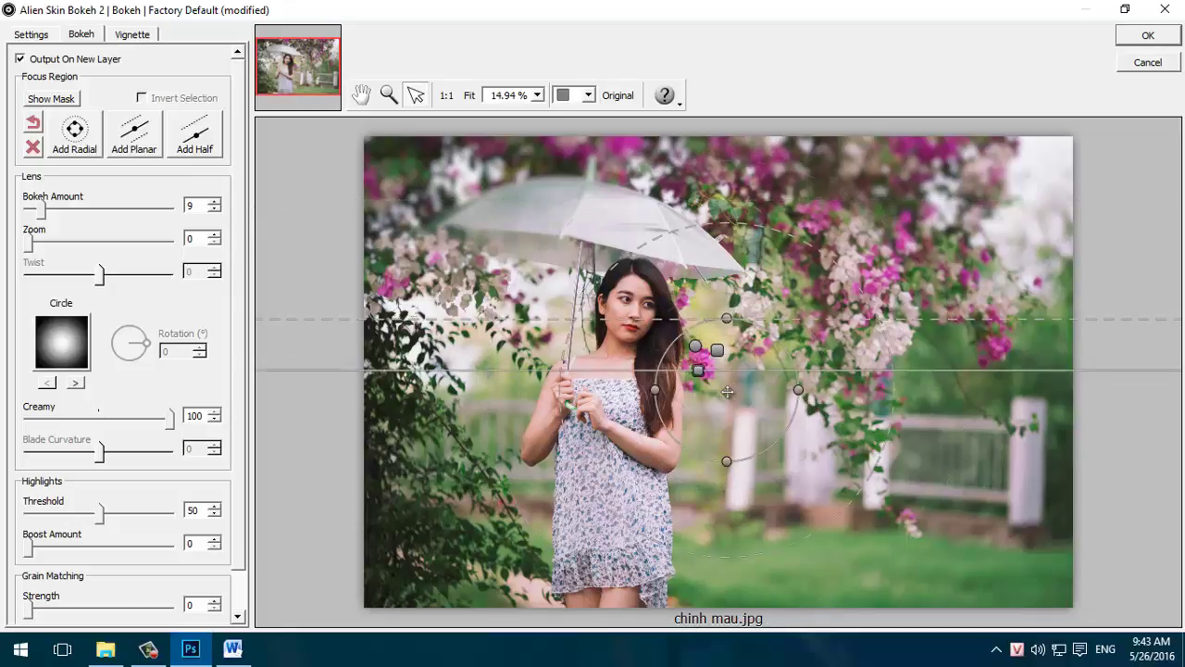
right_click(727, 391)
left_click(721, 354)
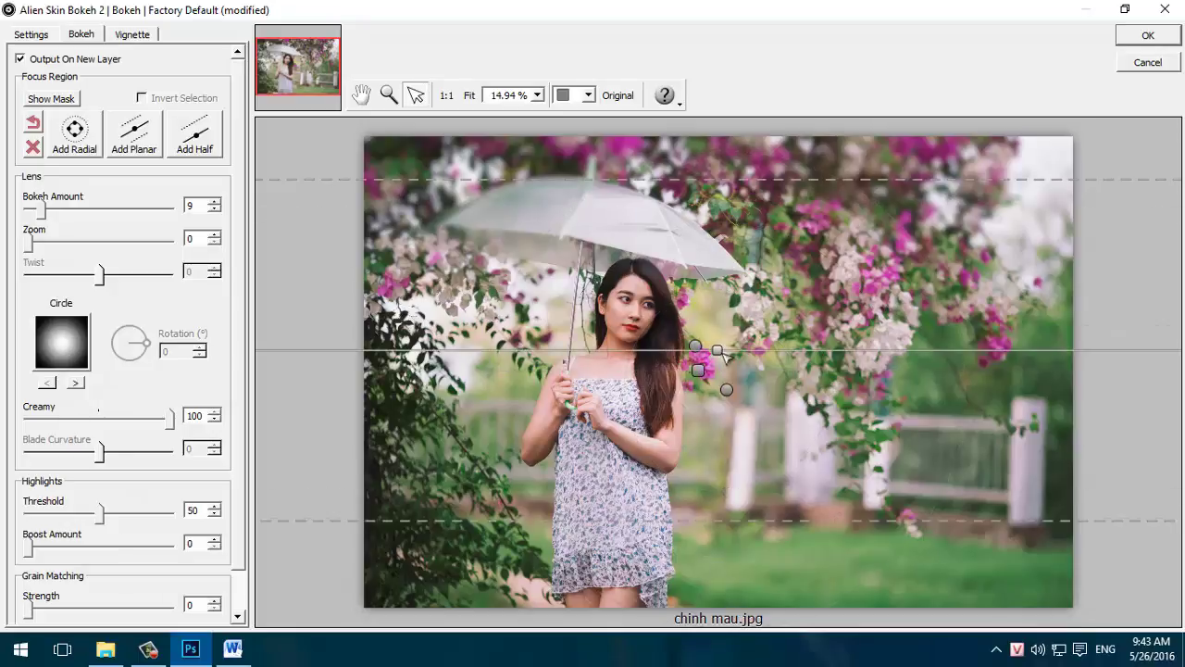
right_click(718, 350)
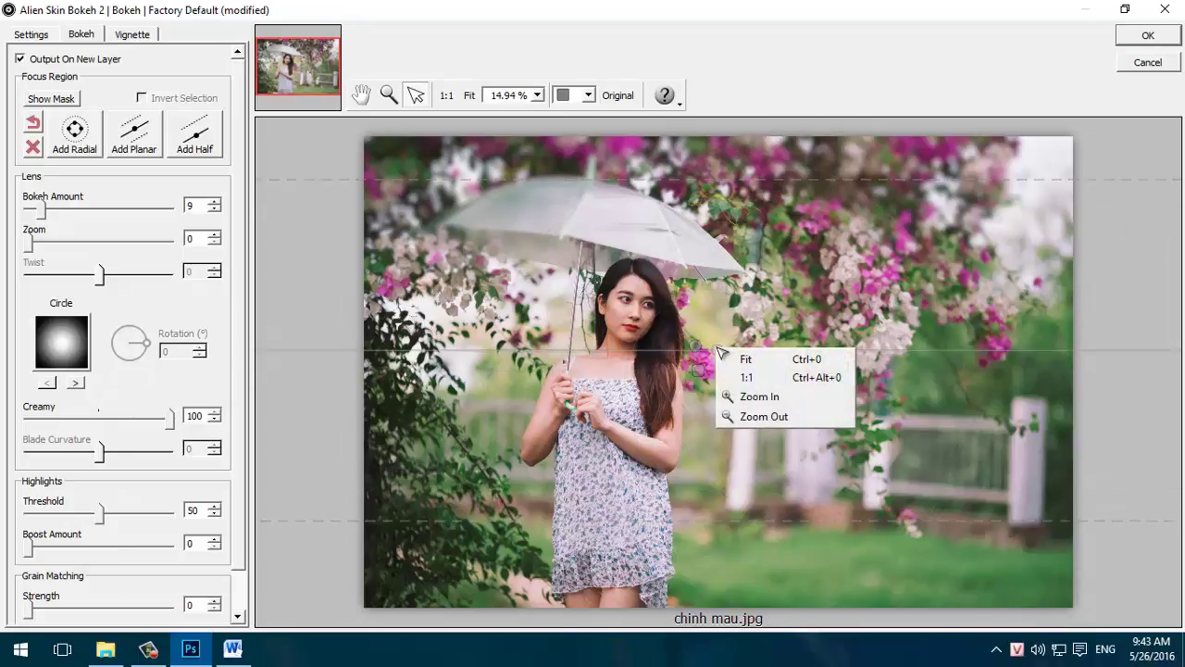
left_click(34, 150)
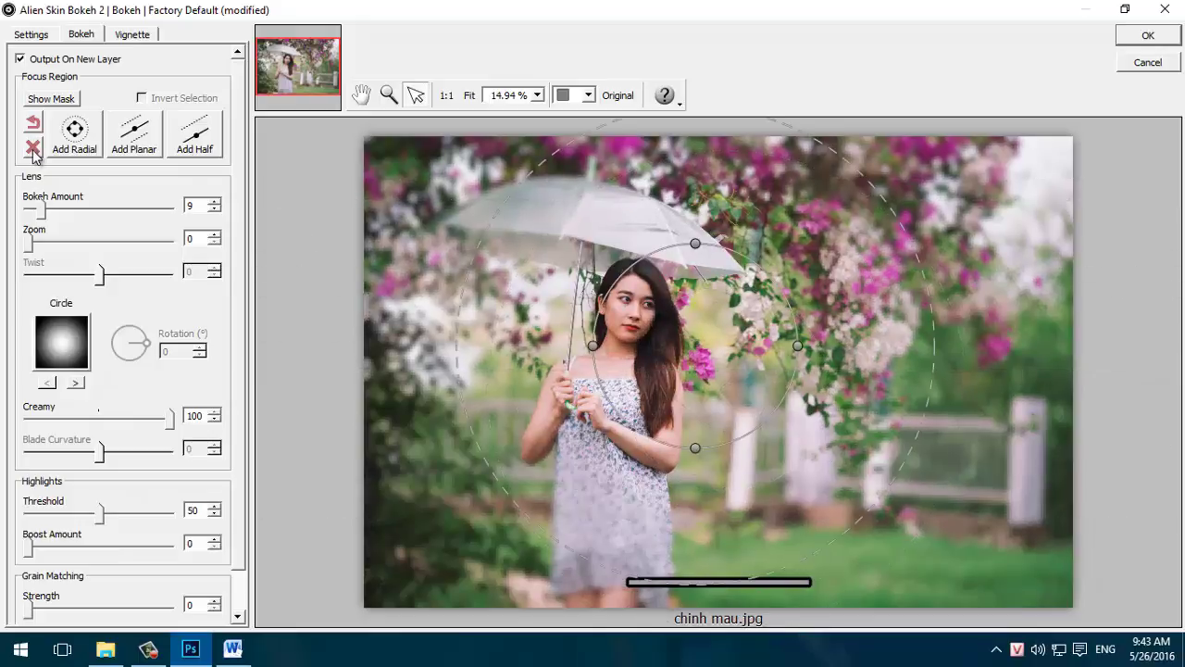
left_click(33, 150)
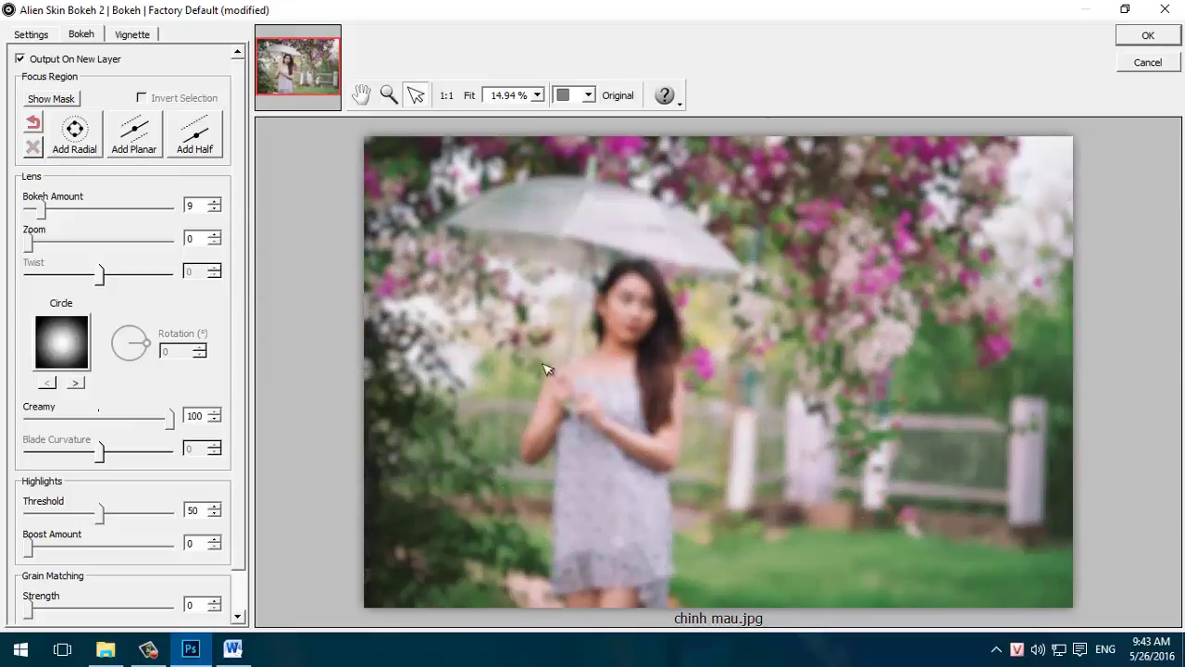
Add a radial focus region centred on the girl and narrow it to a tall ellipse
left_click(79, 138)
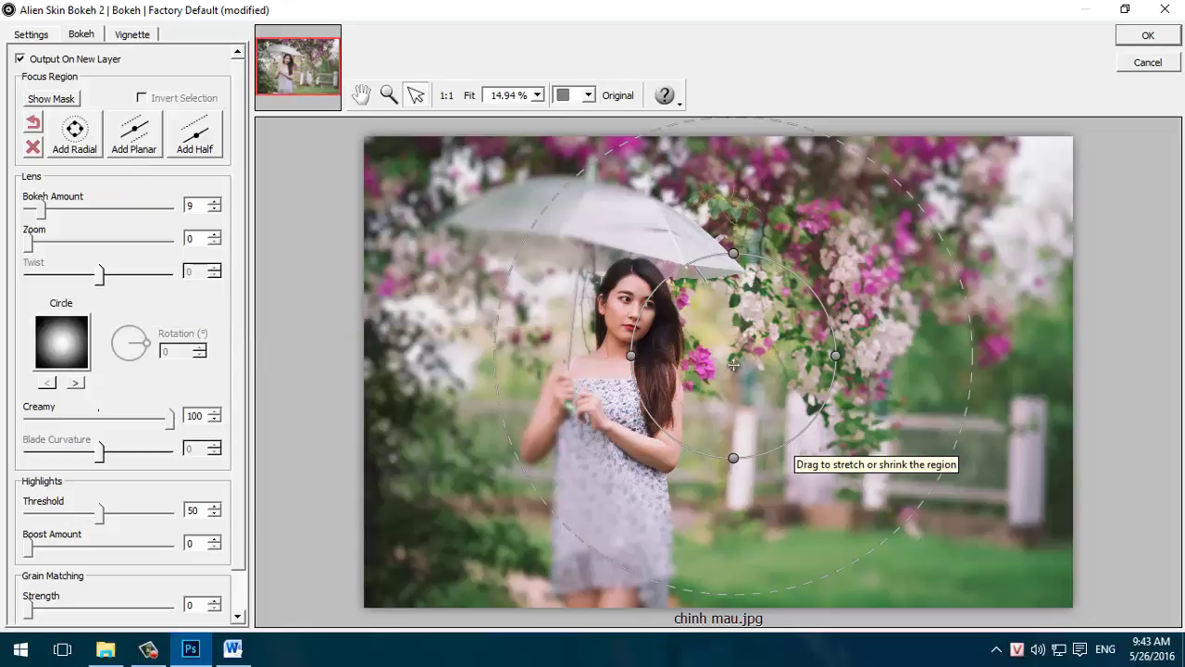
mouse_move(770, 351)
left_mouse_down()
mouse_move(631, 395)
mouse_move(661, 346)
left_mouse_up()
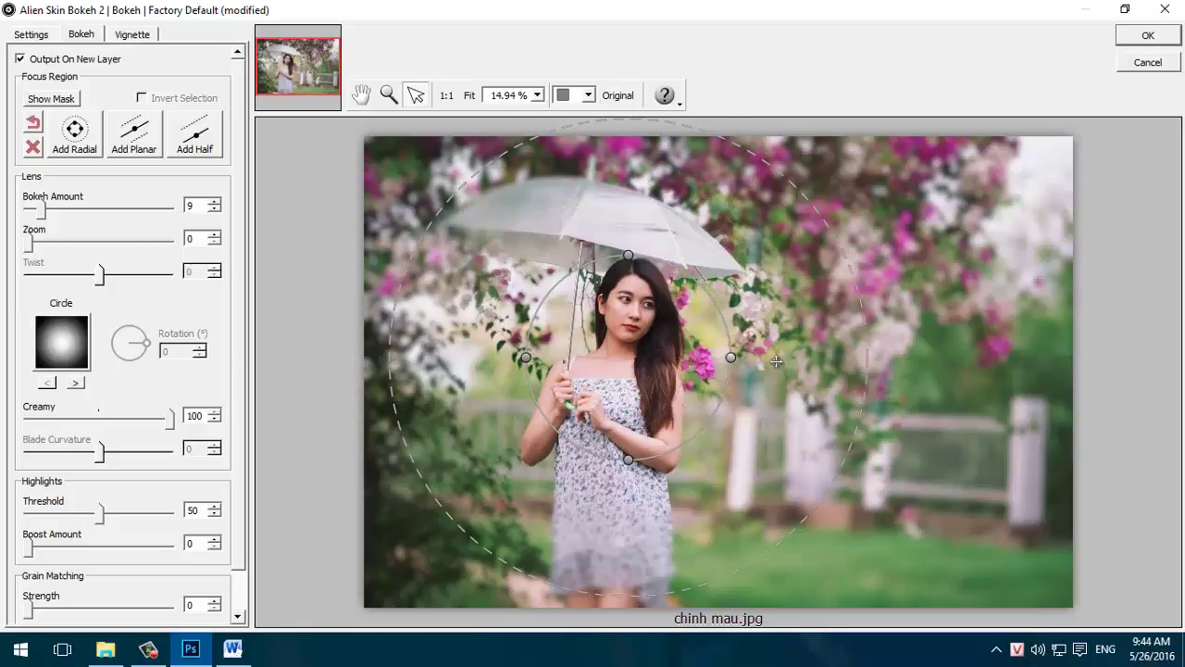
mouse_move(731, 359)
left_mouse_down()
mouse_move(669, 361)
mouse_move(689, 370)
mouse_move(689, 352)
mouse_move(716, 349)
mouse_move(701, 350)
left_mouse_up()
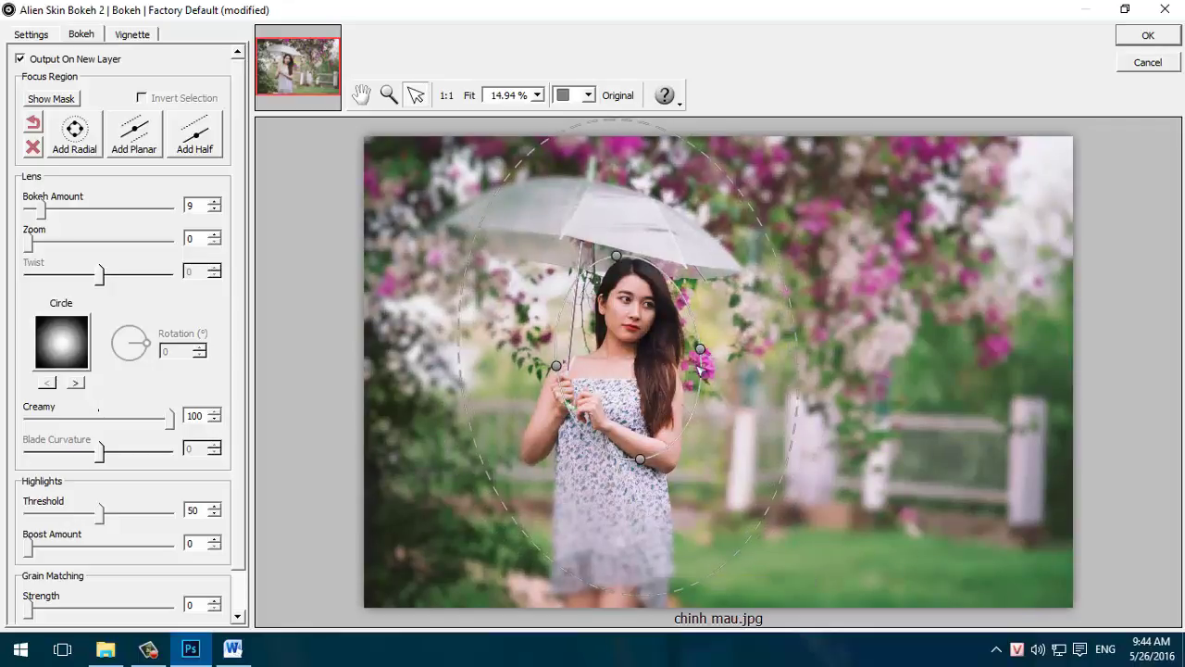
left_click_drag(700, 349, 703, 350)
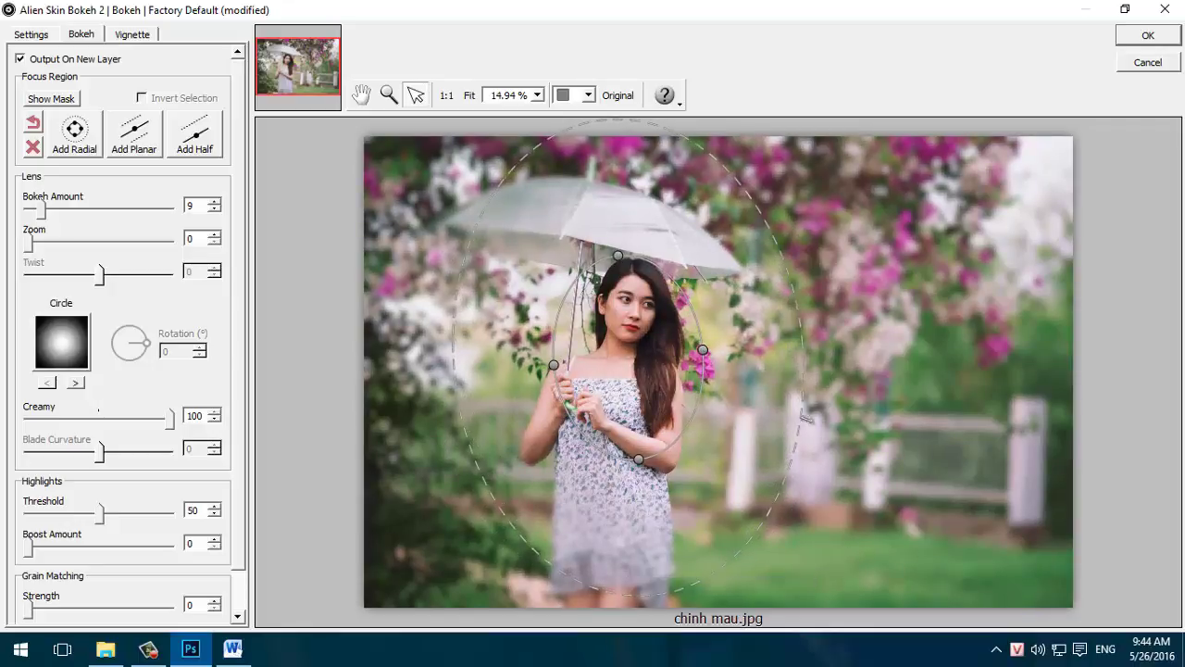
left_click_drag(704, 351, 695, 348)
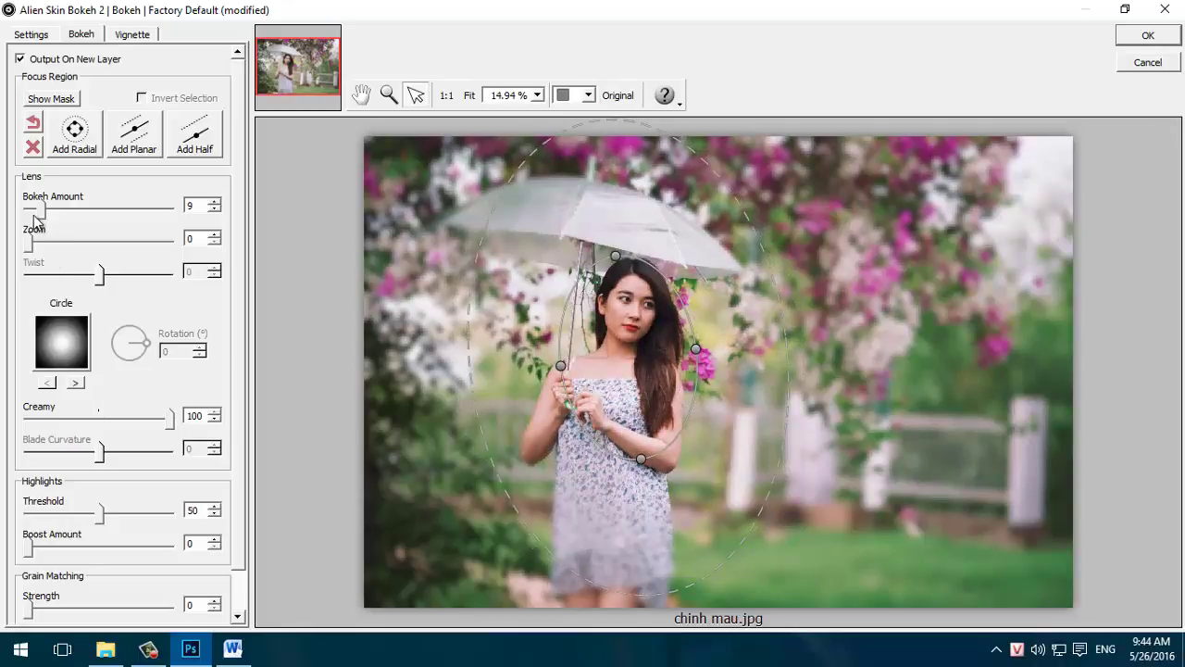
Try various Bokeh Amount and Zoom blur values, ending with Zoom reset to 0
left_click_drag(42, 212, 100, 215)
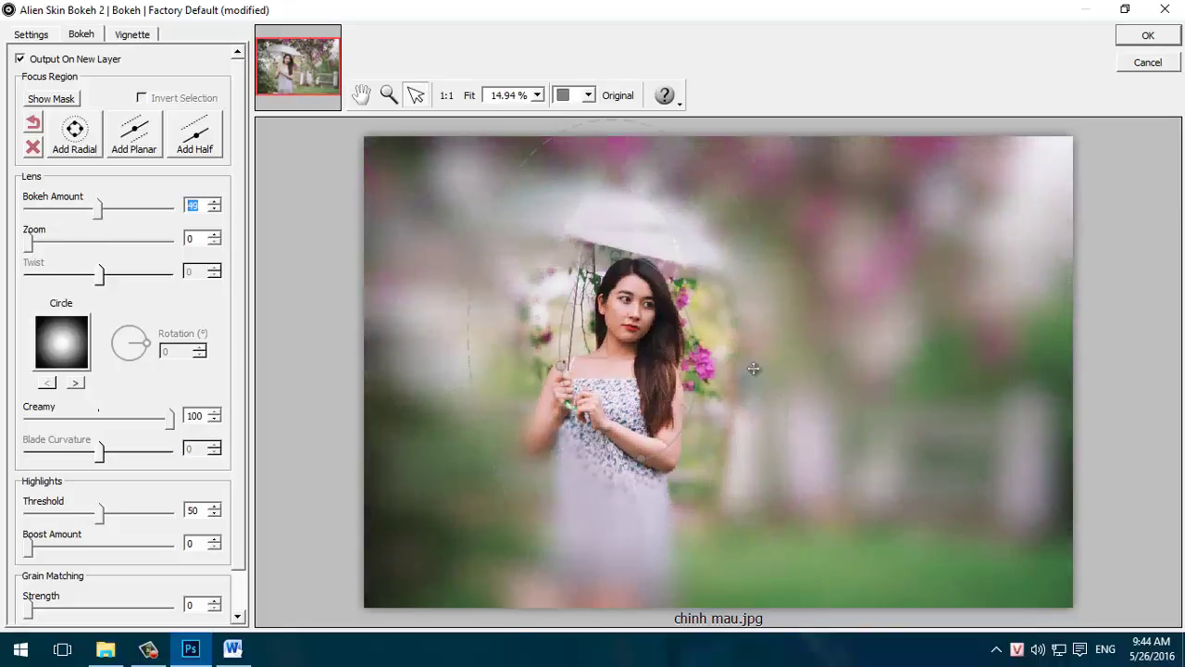
mouse_move(99, 210)
left_mouse_down()
mouse_move(34, 213)
mouse_move(37, 243)
mouse_move(113, 264)
left_mouse_up()
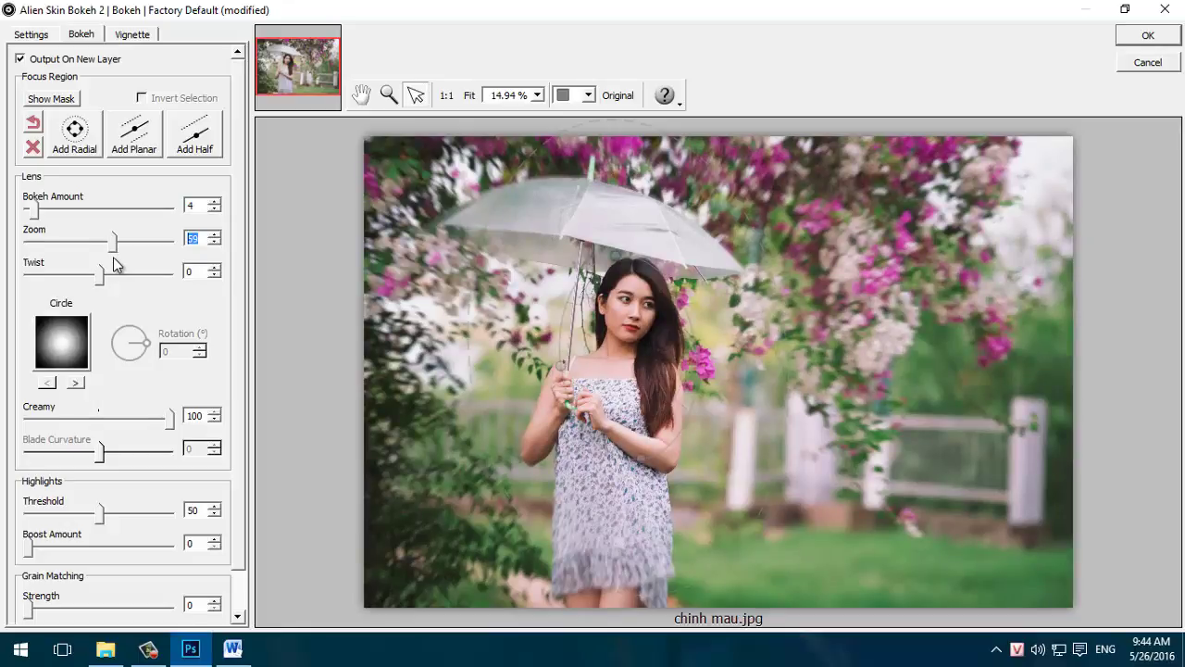
left_click_drag(113, 257, 124, 257)
left_click_drag(35, 209, 47, 213)
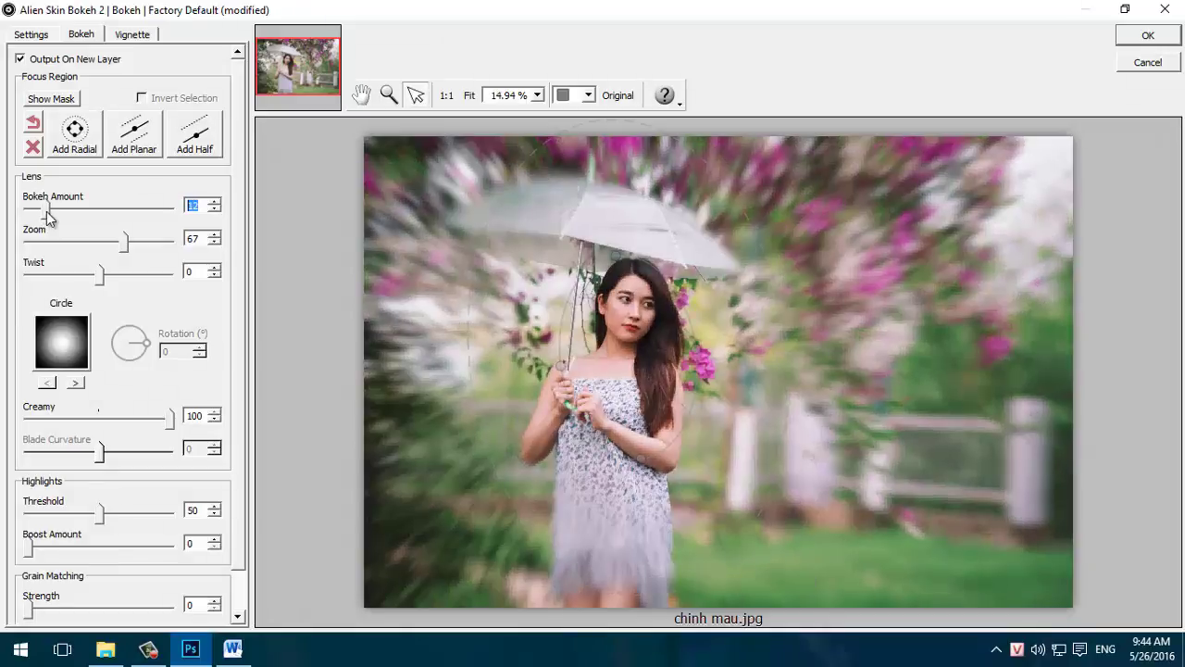
left_click_drag(49, 217, 42, 218)
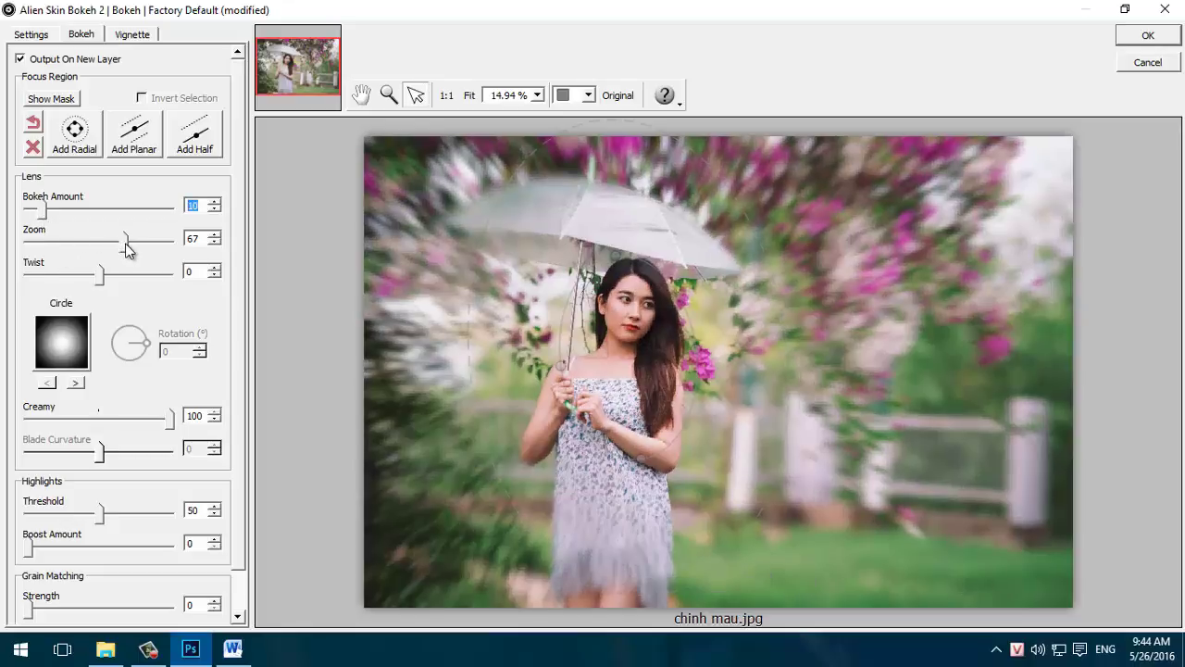
left_click_drag(128, 243, 8, 252)
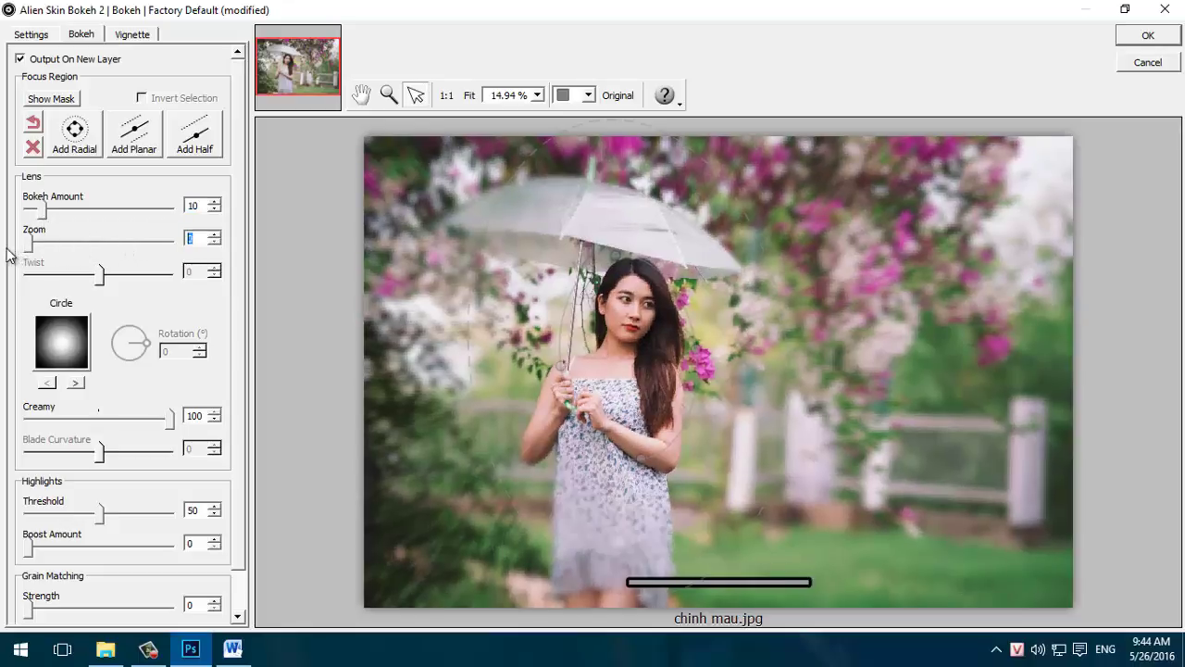
Set Bokeh Amount to 7, adjust Creamy, add a radial focus, and render as a new layer
left_click(41, 215)
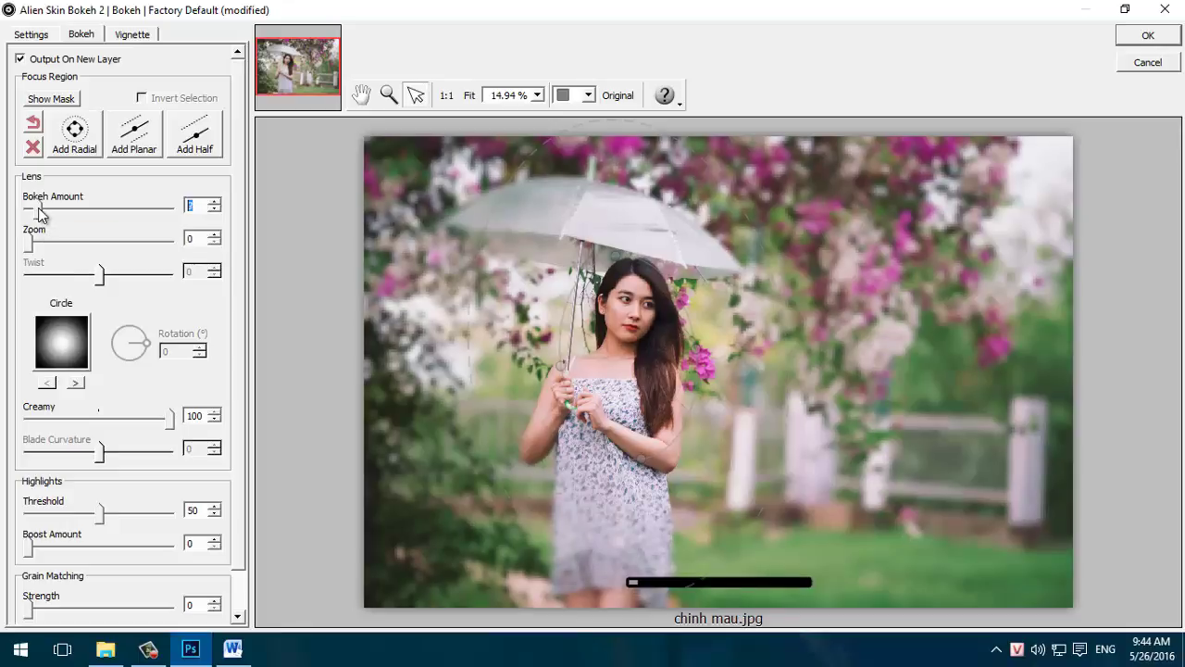
type("0")
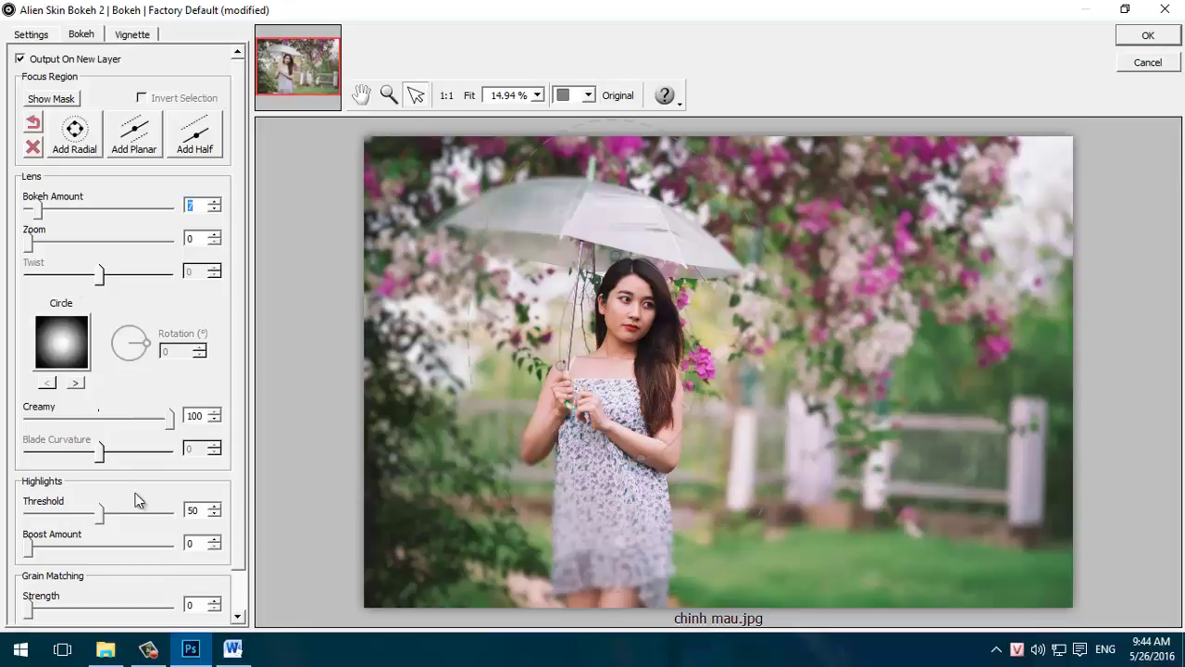
mouse_move(170, 416)
left_mouse_down()
mouse_move(14, 435)
mouse_move(192, 437)
left_mouse_up()
left_click(638, 369)
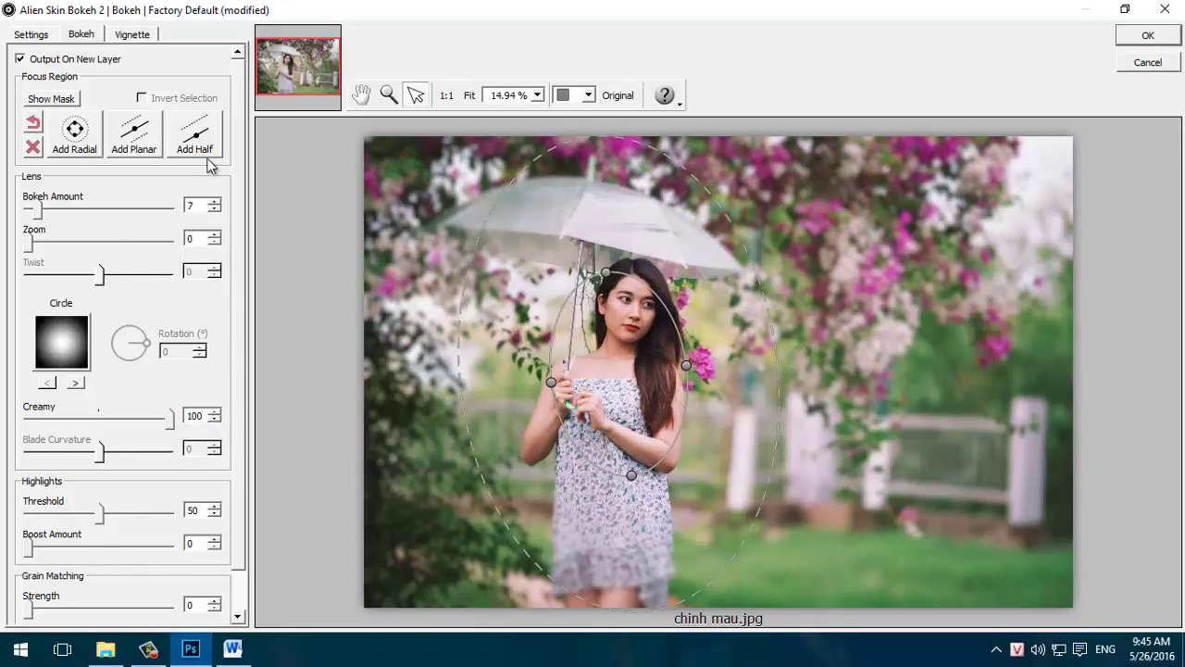
left_click(1148, 39)
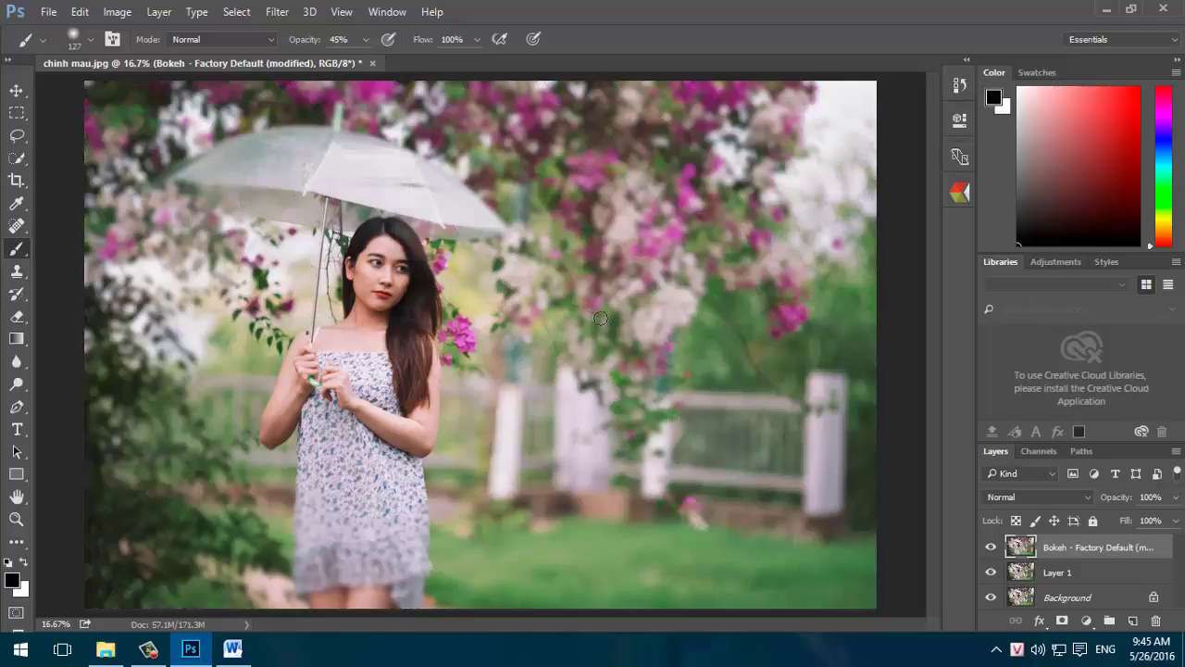
Try the Bokeh layer at 54% opacity, then delete the Bokeh layer
key("ctrl+minus")
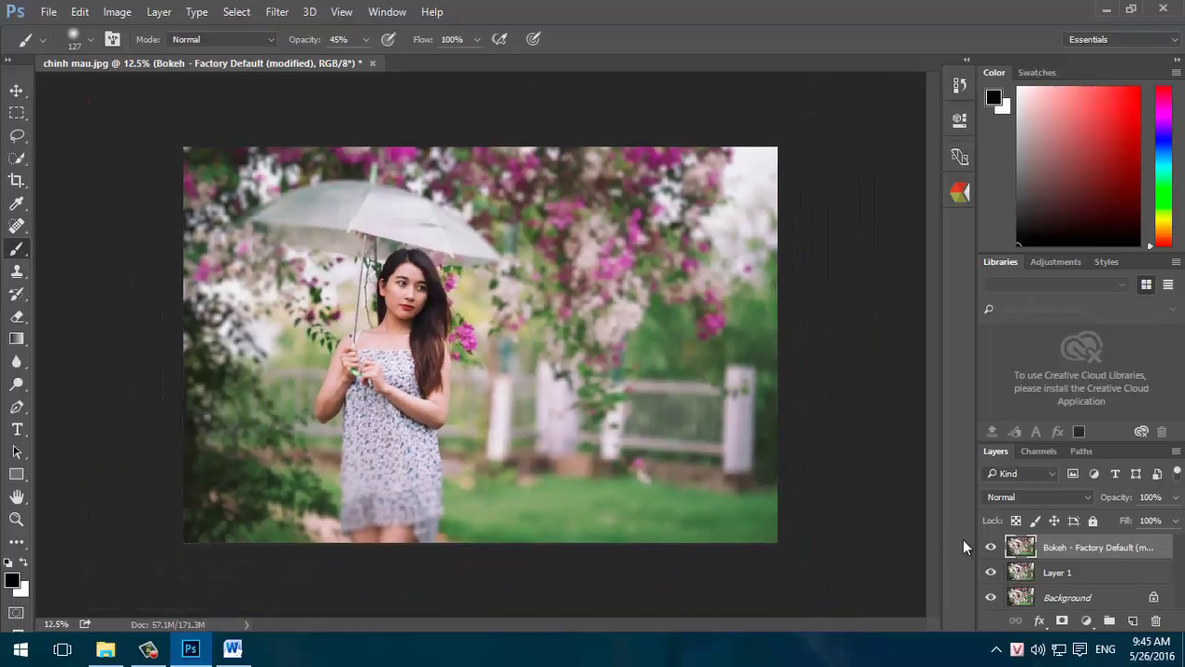
left_click(1175, 497)
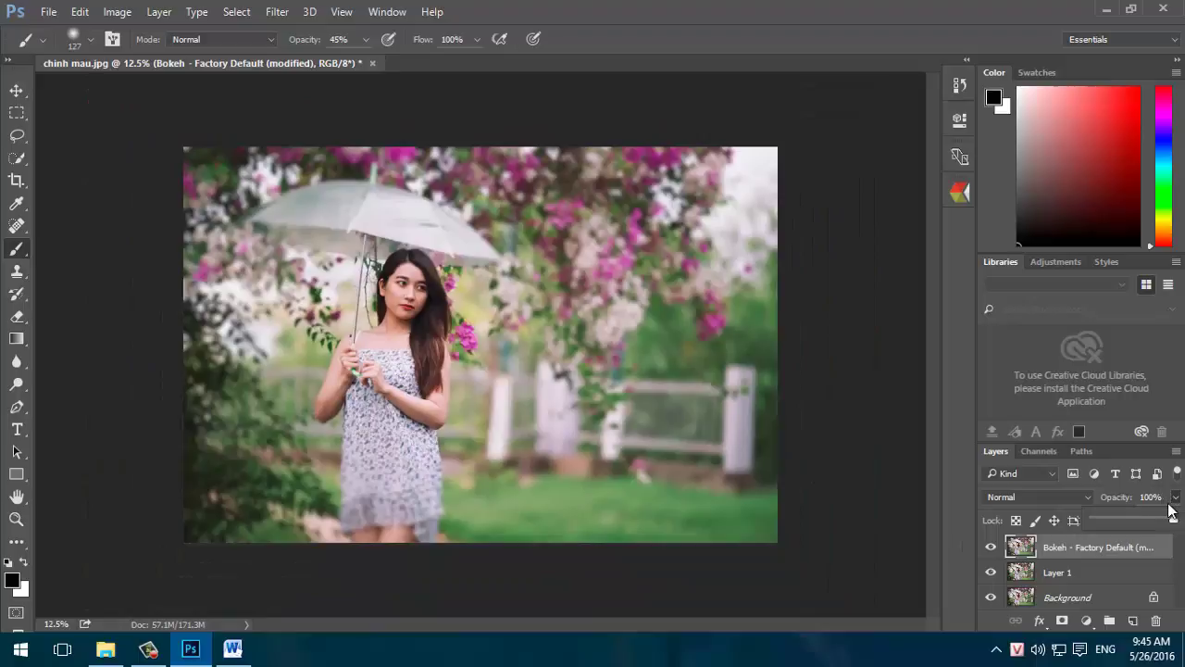
mouse_move(1154, 522)
left_mouse_down()
mouse_move(1139, 522)
mouse_move(1172, 521)
left_mouse_up()
key("ctrl+plus")
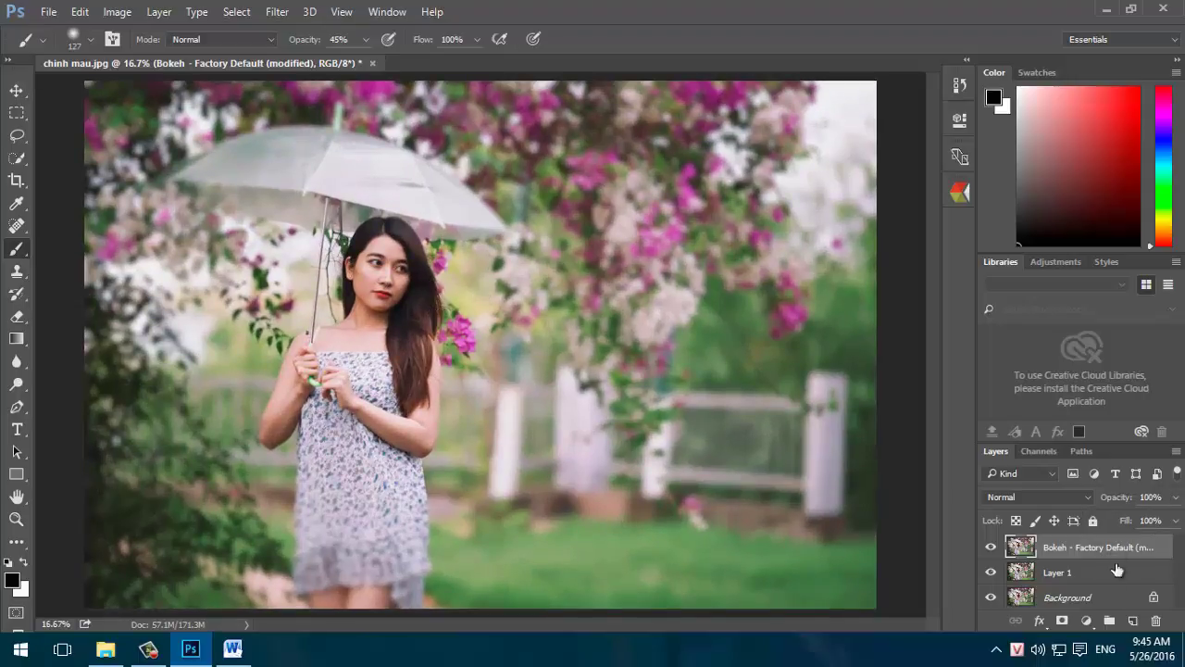
left_click_drag(1118, 547, 1154, 619)
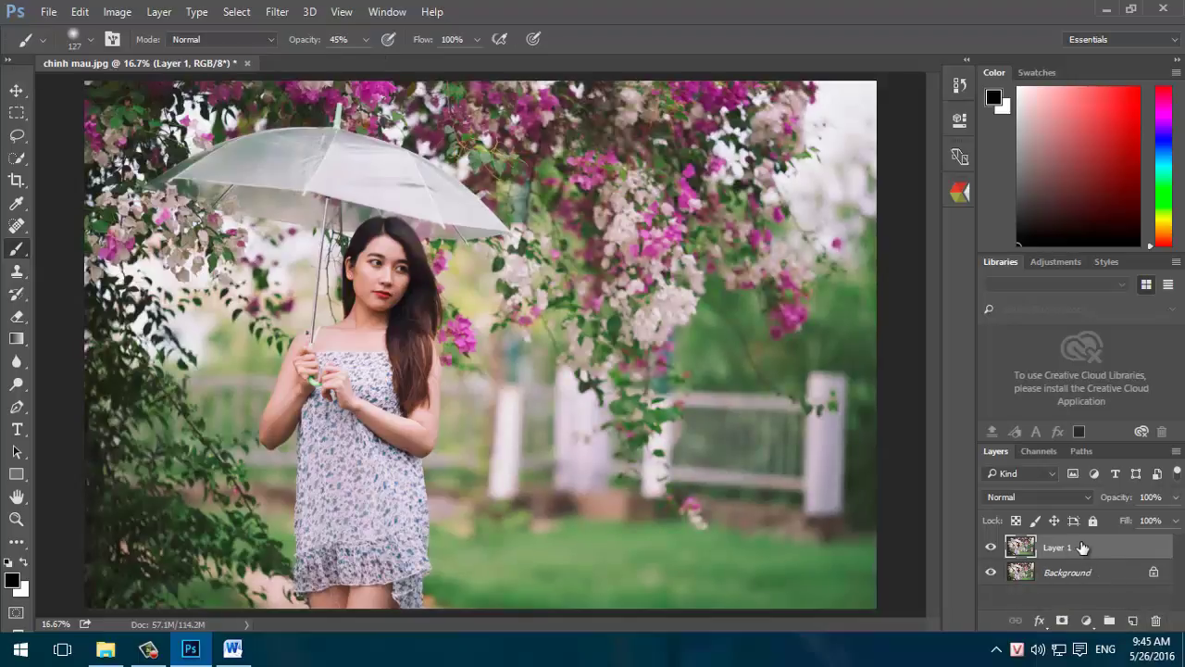
left_click(271, 11)
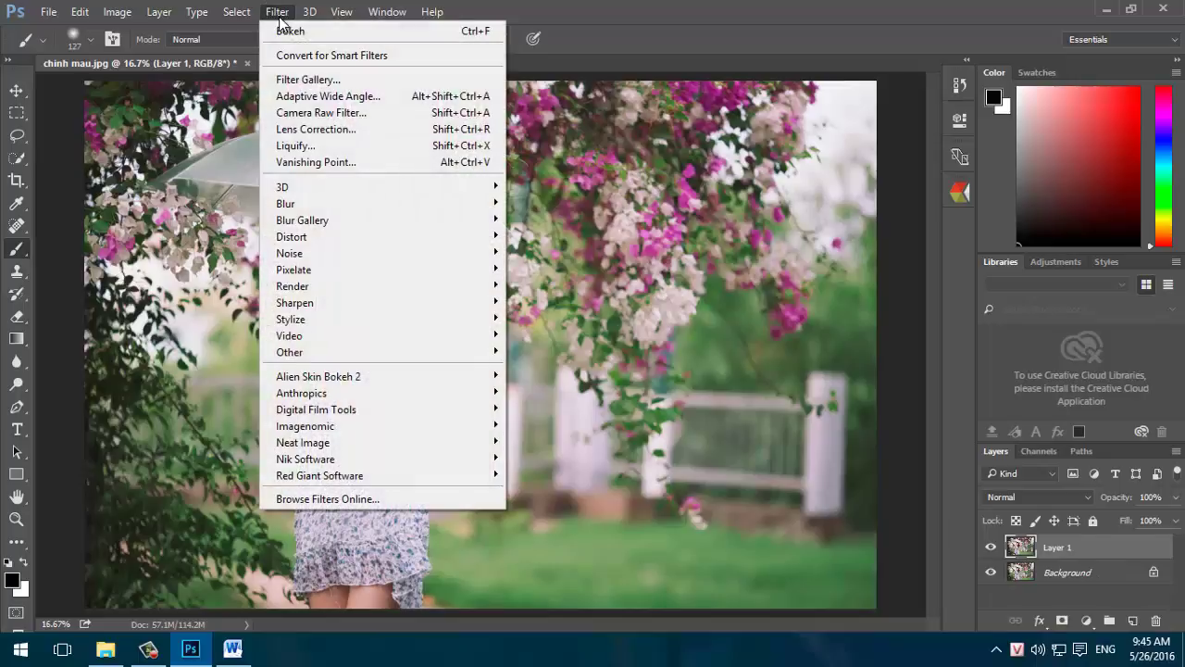
mouse_move(318, 376)
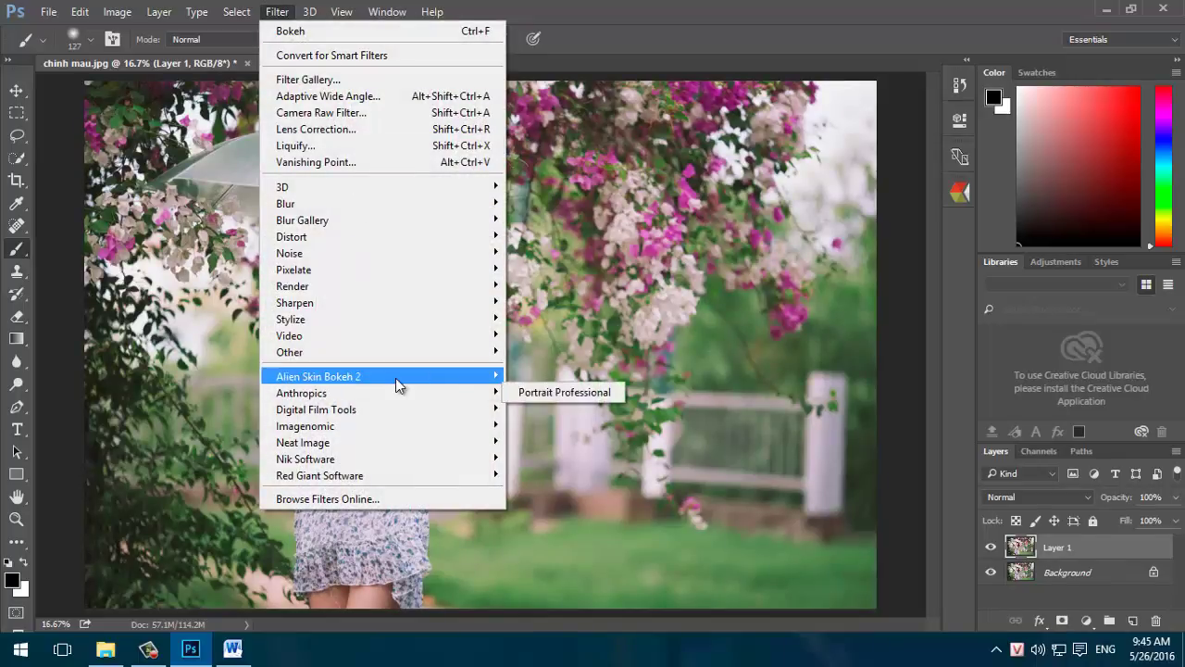
Rerun Bokeh 2 without a focus region, blurring the whole portrait into a new layer
left_click(536, 376)
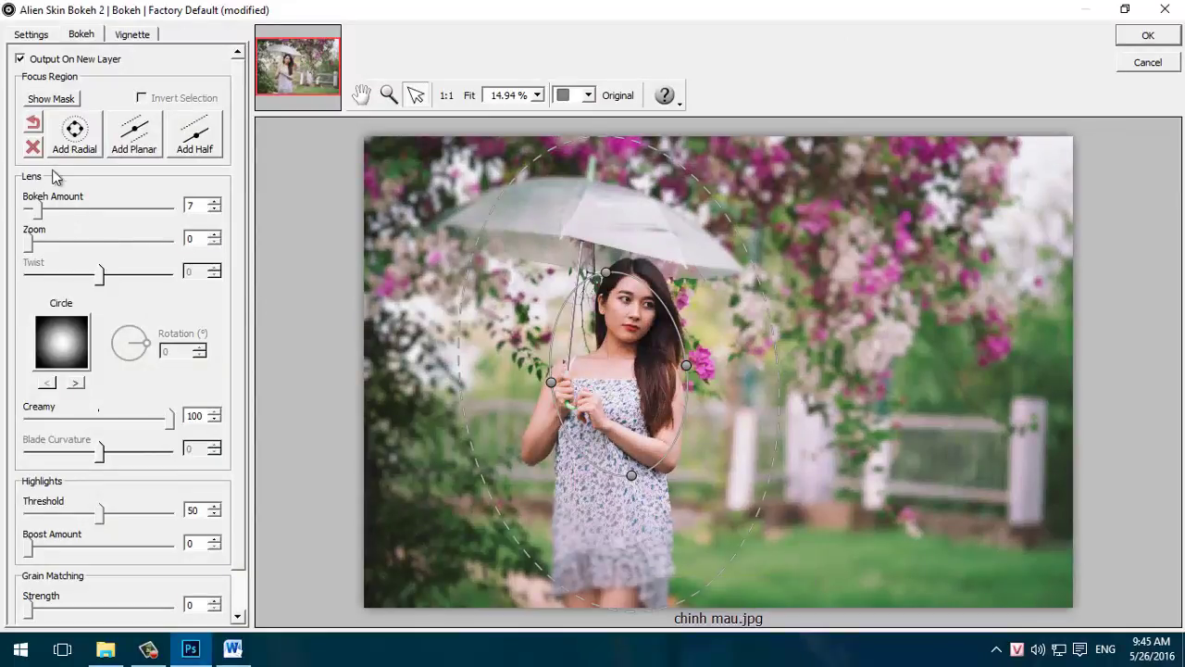
left_click(33, 148)
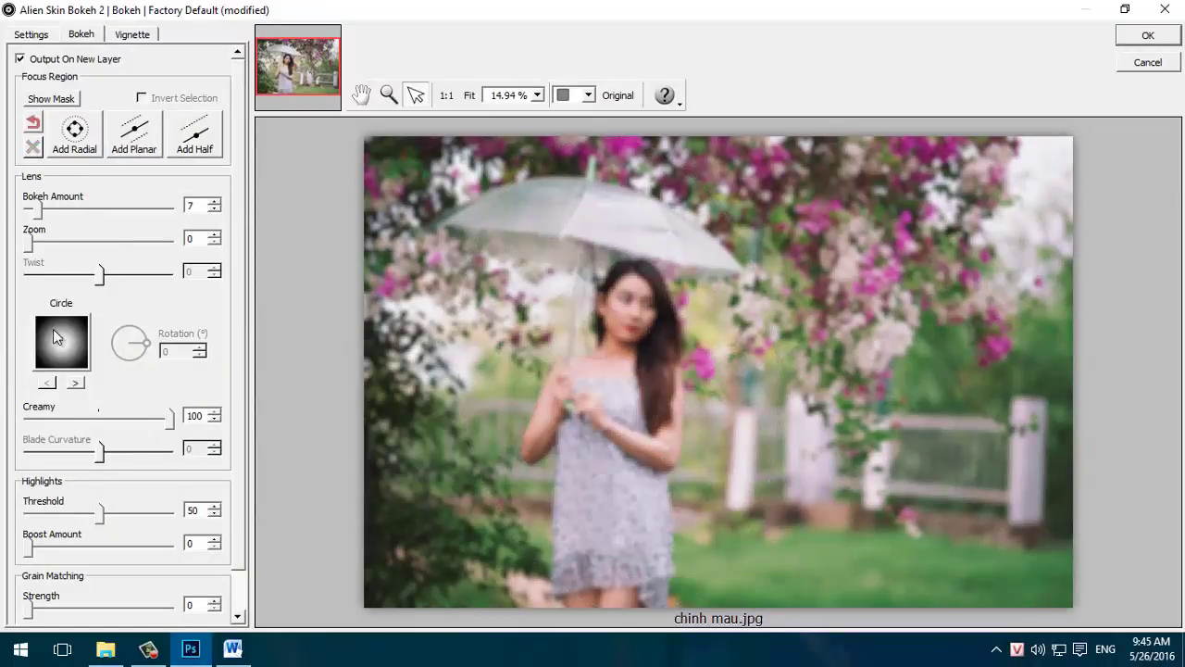
left_click_drag(43, 212, 41, 215)
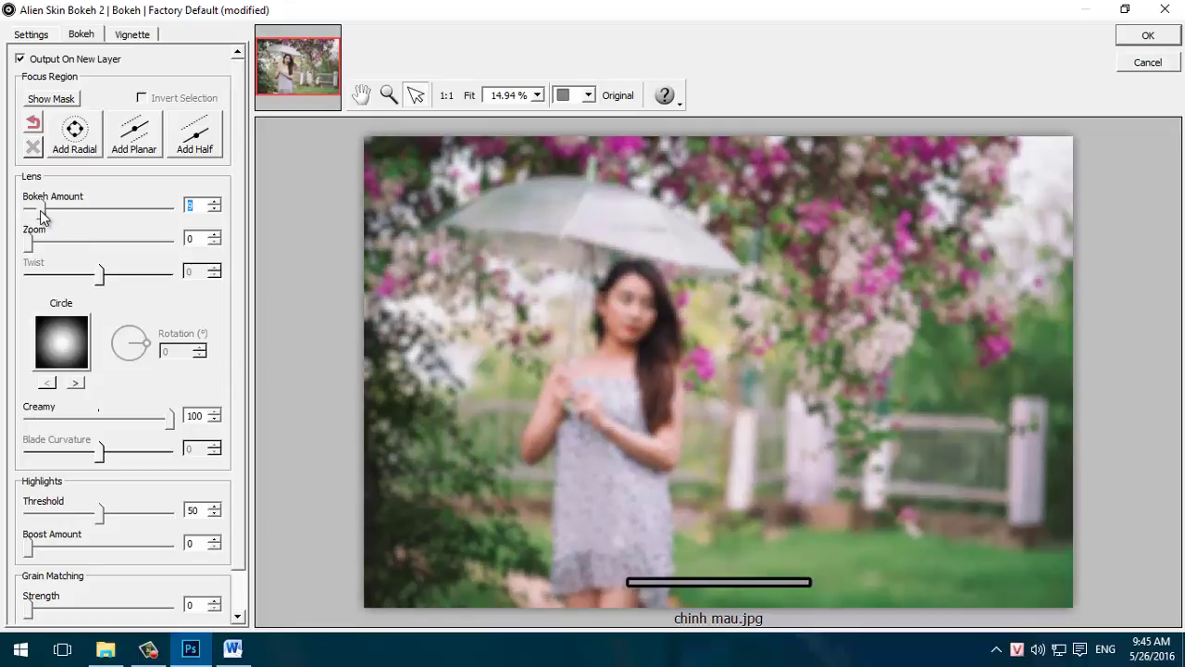
left_click(1147, 36)
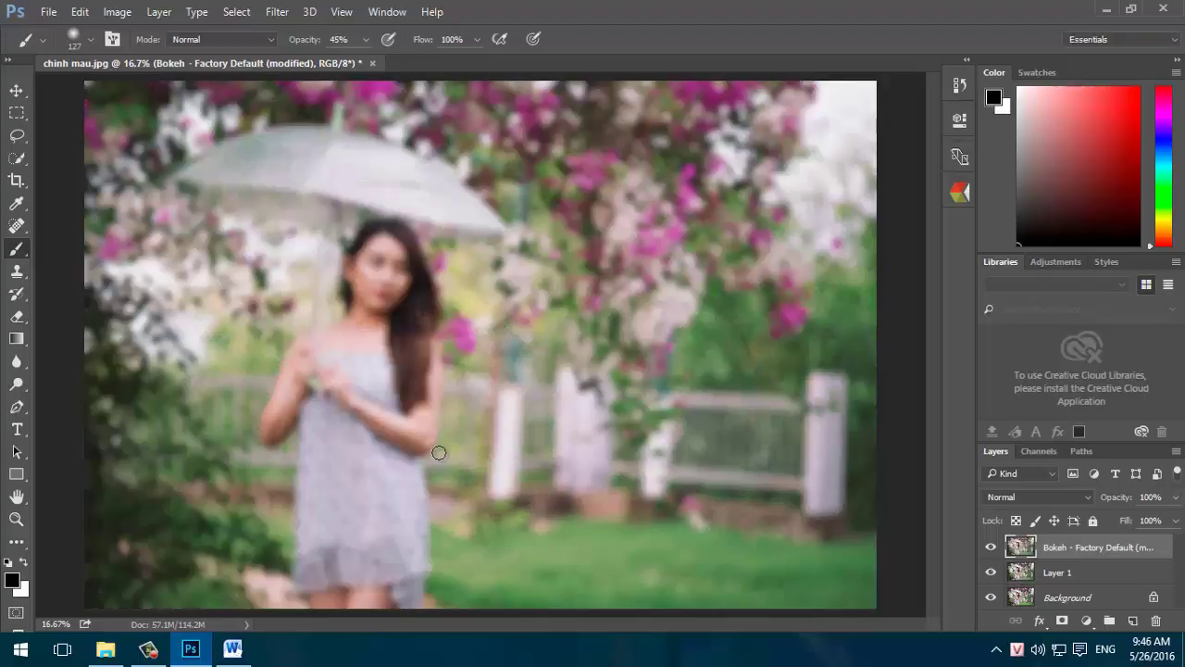
Add a white layer mask to the Bokeh layer and make black the foreground colour
left_click(1062, 620)
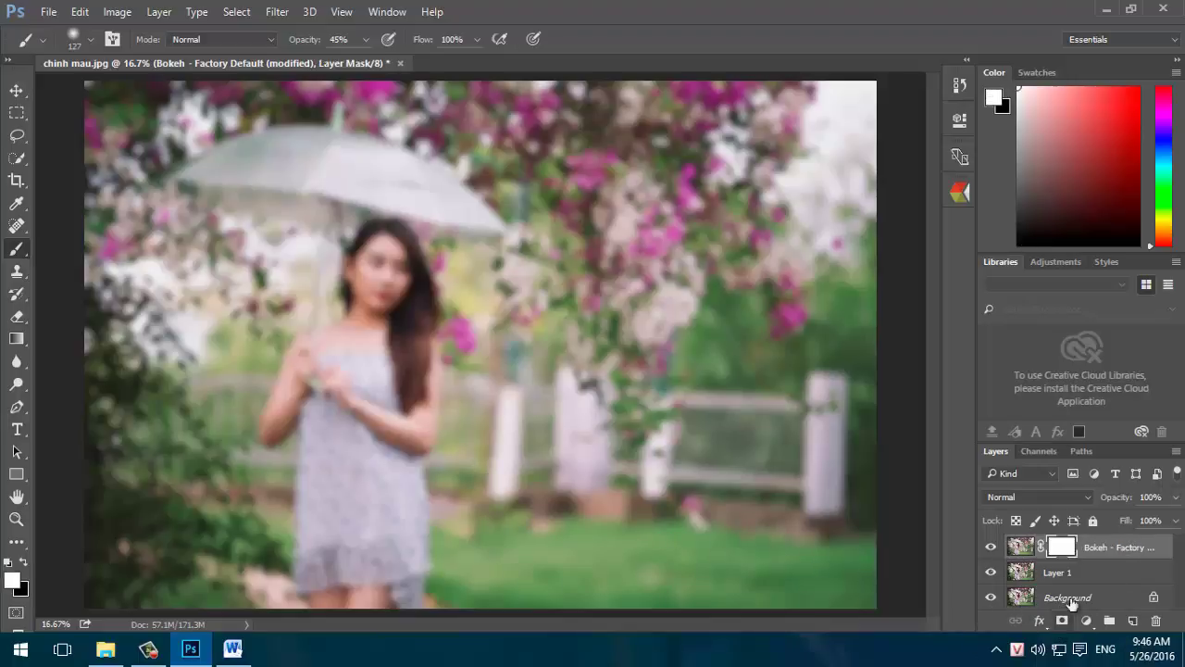
right_click(13, 252)
left_click(22, 563)
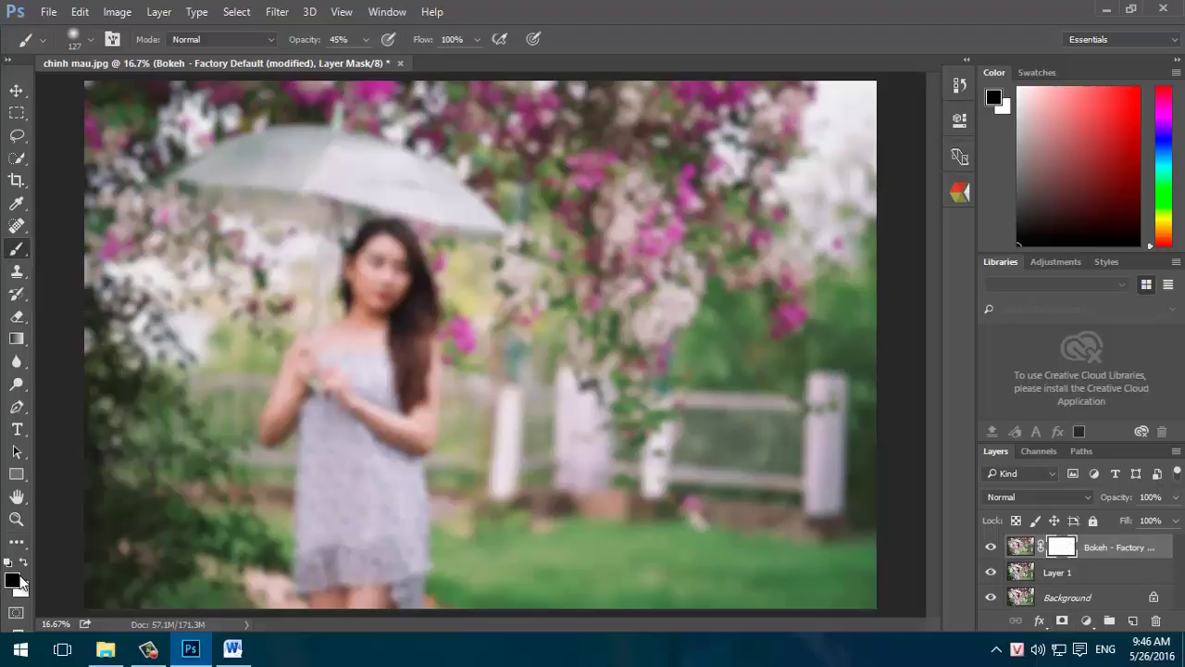
Enlarge the brush and paint black over the girl's face, body, hair and umbrella shaft
right_click(409, 256)
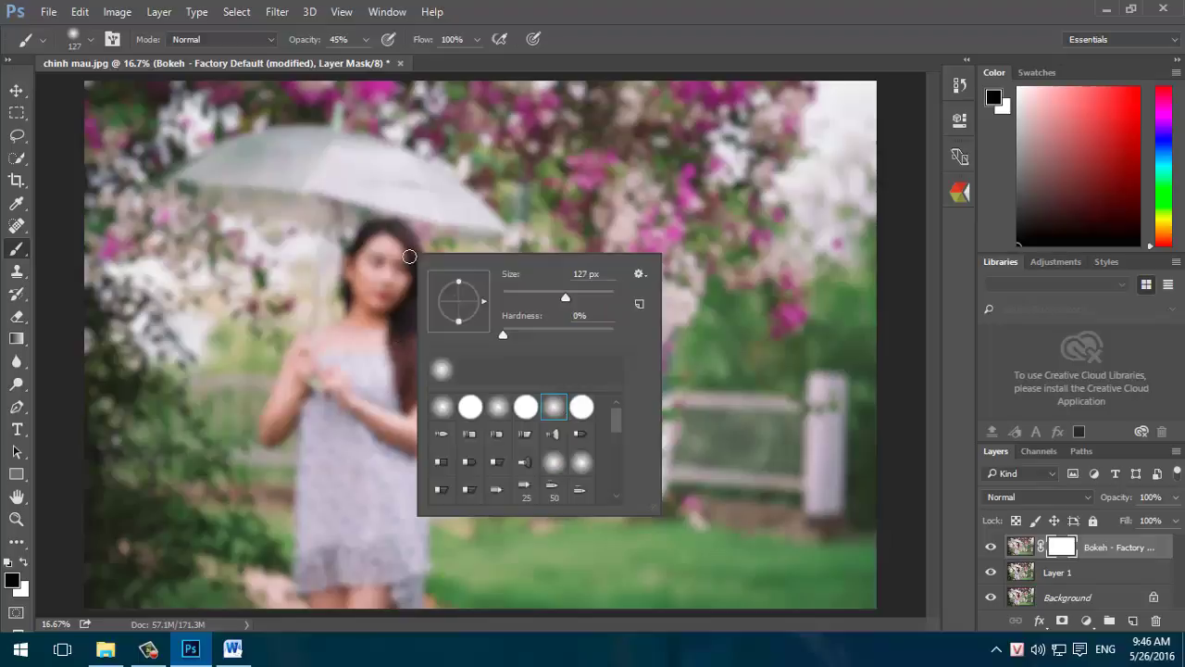
left_click_drag(560, 295, 603, 298)
mouse_move(379, 270)
left_mouse_down()
mouse_move(354, 413)
mouse_move(412, 526)
mouse_move(415, 444)
mouse_move(365, 604)
mouse_move(316, 440)
mouse_move(319, 602)
left_mouse_up()
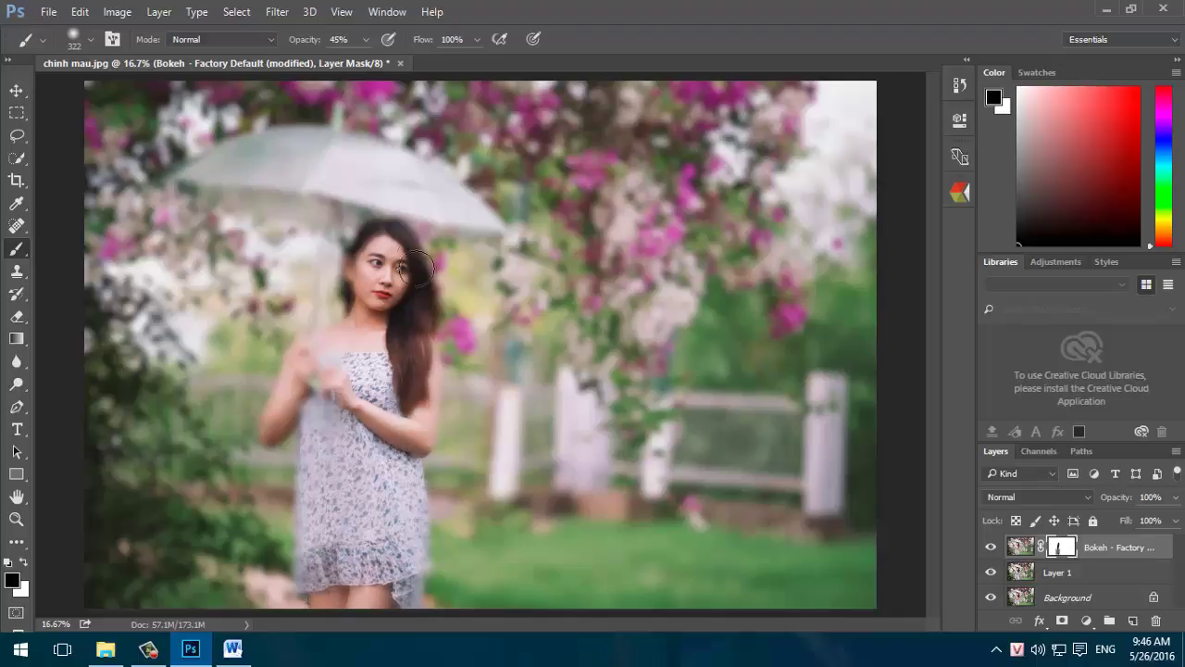
left_click_drag(426, 265, 398, 289)
mouse_move(376, 174)
left_mouse_down()
mouse_move(323, 212)
mouse_move(336, 154)
mouse_move(296, 182)
left_mouse_up()
With a 432 px brush, mask in the umbrella edge, arms, hands, hair and dress
right_click(429, 204)
left_click_drag(608, 246, 614, 247)
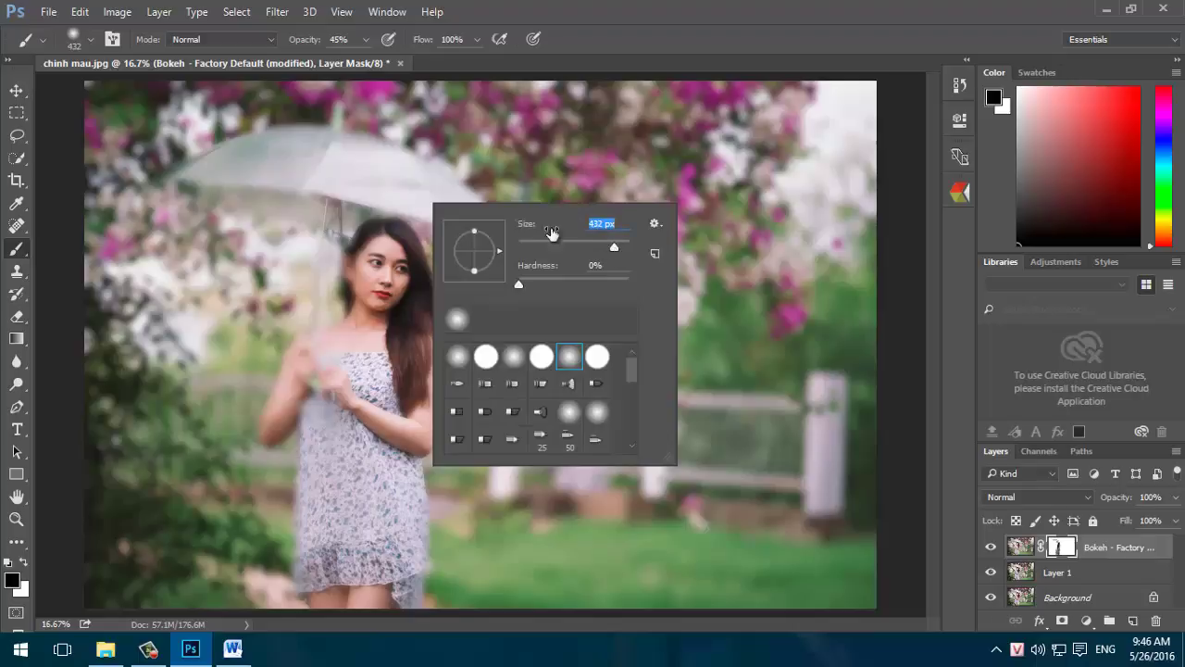
key("Return")
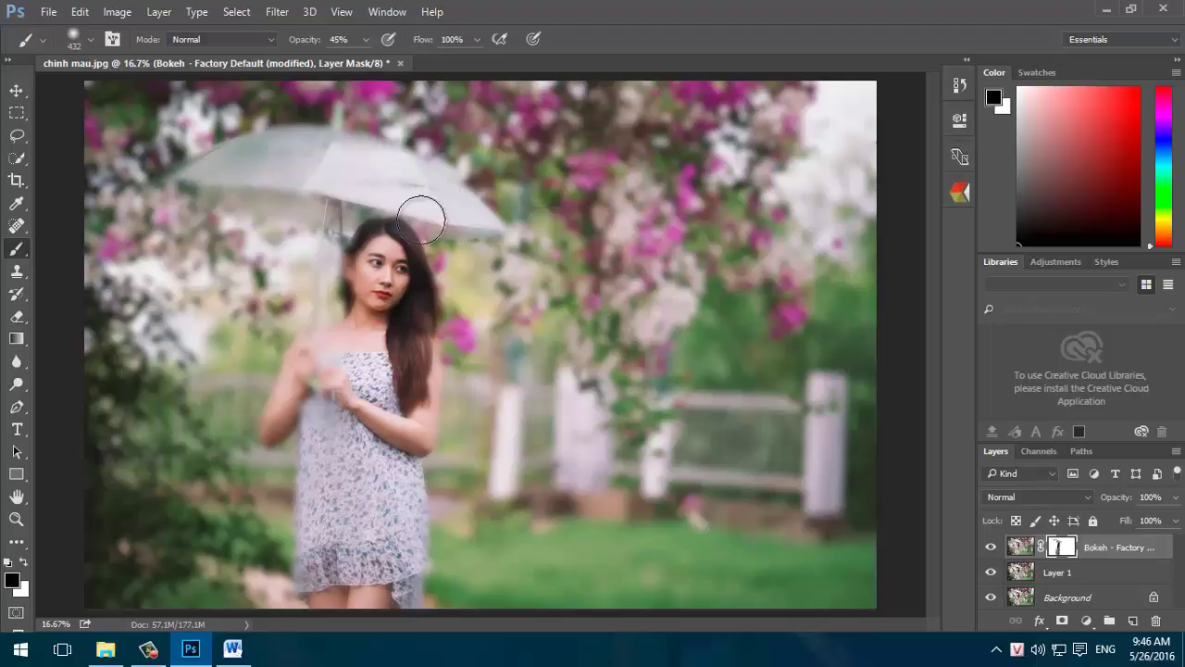
left_click_drag(326, 153, 226, 191)
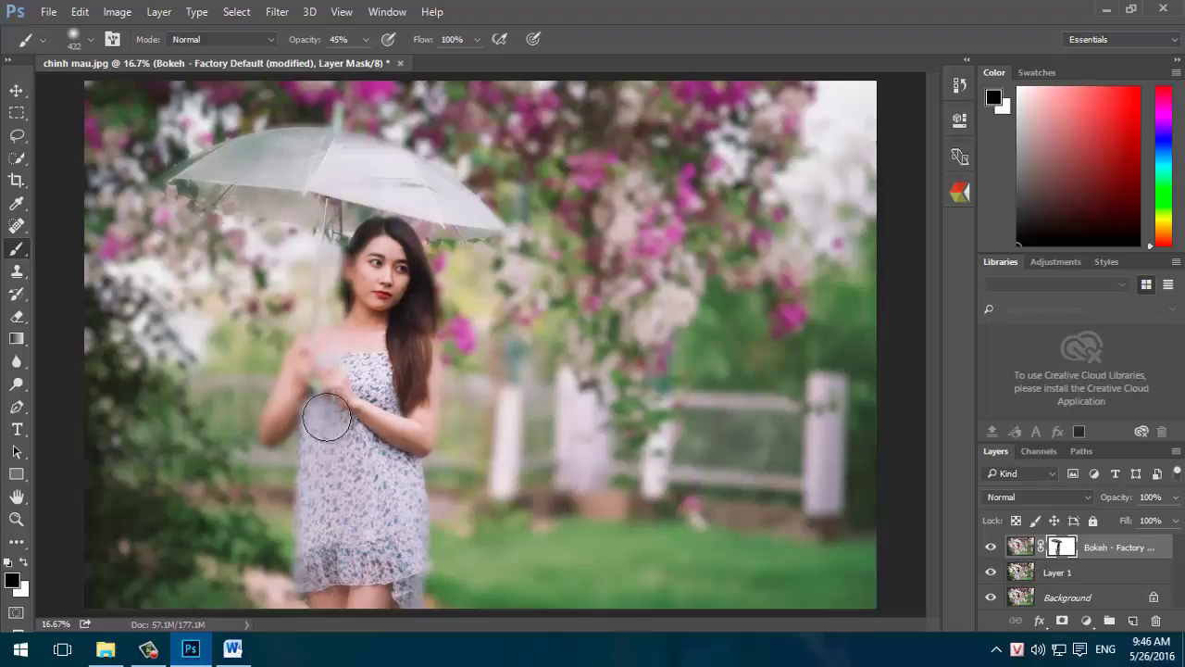
mouse_move(318, 397)
left_mouse_down()
mouse_move(310, 364)
mouse_move(279, 425)
mouse_move(368, 494)
left_mouse_up()
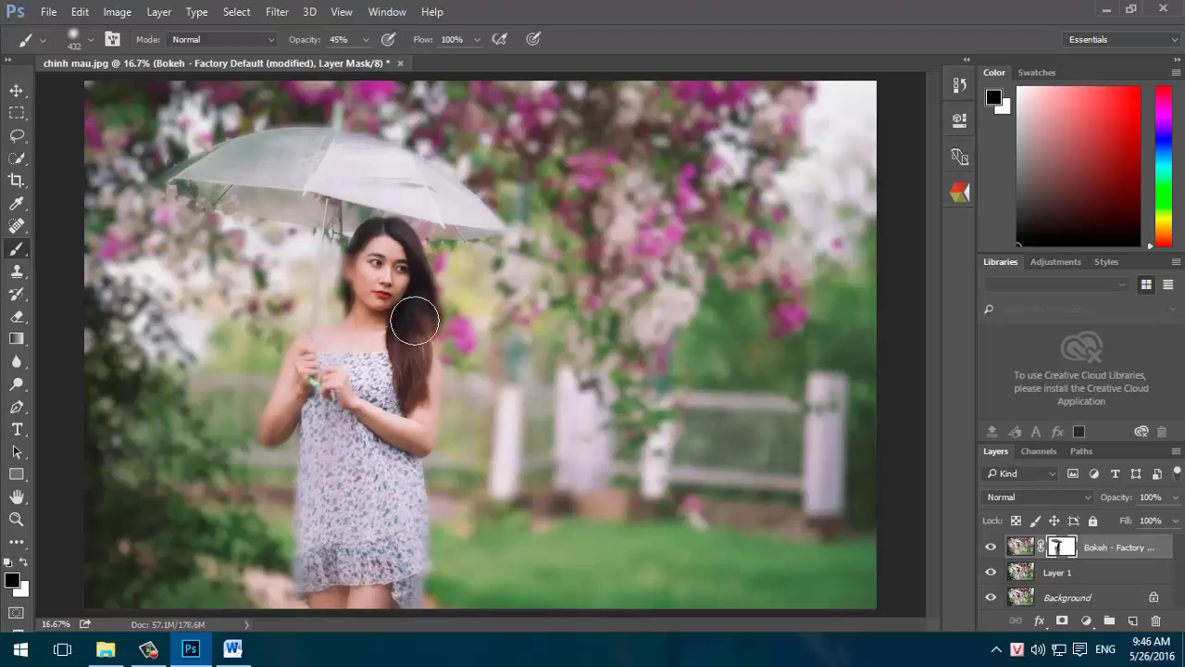
mouse_move(410, 317)
left_mouse_down()
mouse_move(423, 317)
mouse_move(402, 593)
mouse_move(318, 598)
mouse_move(315, 380)
mouse_move(278, 422)
mouse_move(348, 352)
mouse_move(366, 269)
mouse_move(380, 399)
mouse_move(419, 430)
mouse_move(402, 551)
mouse_move(376, 611)
mouse_move(329, 524)
mouse_move(399, 223)
mouse_move(368, 195)
mouse_move(196, 188)
mouse_move(312, 185)
mouse_move(290, 167)
mouse_move(336, 124)
mouse_move(408, 181)
left_mouse_up()
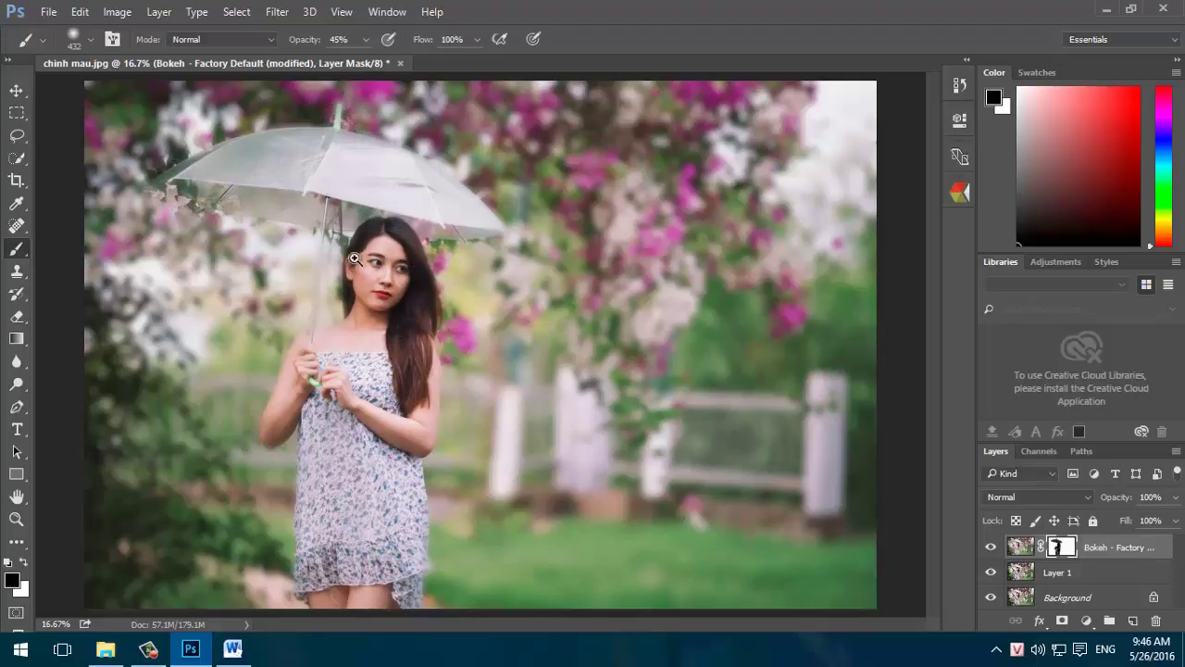
Zoom in and paint the umbrella shaft back to sharp, then zoom onto the canopy
left_click(319, 236, "ctrl")
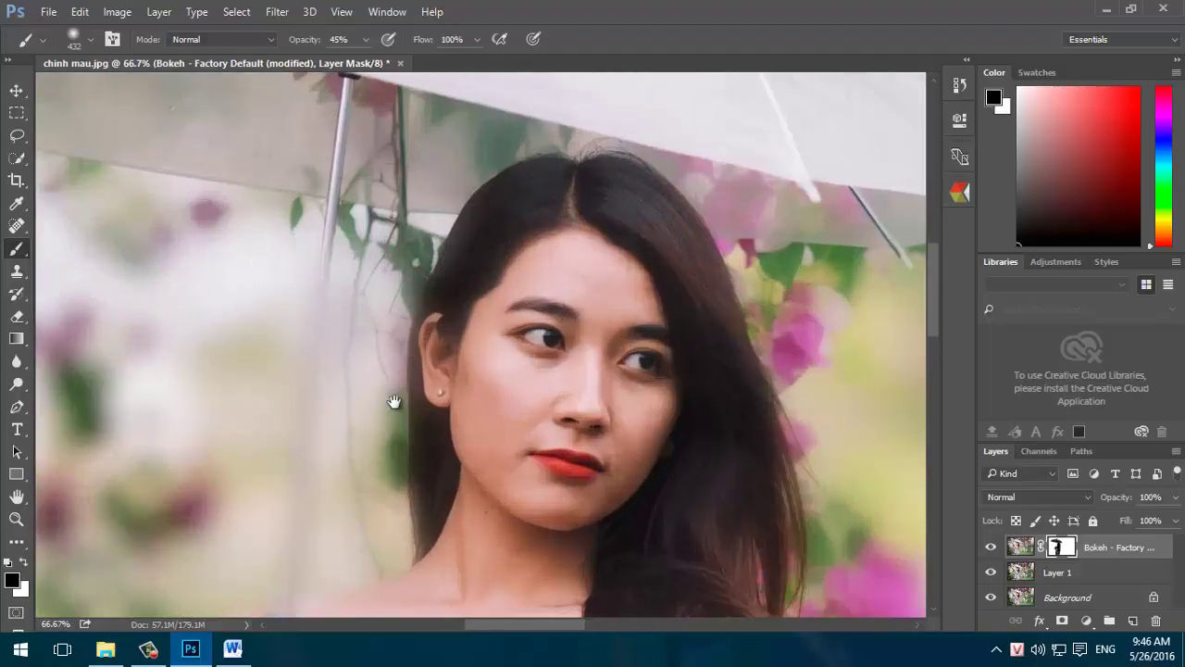
left_click(391, 402, "ctrl")
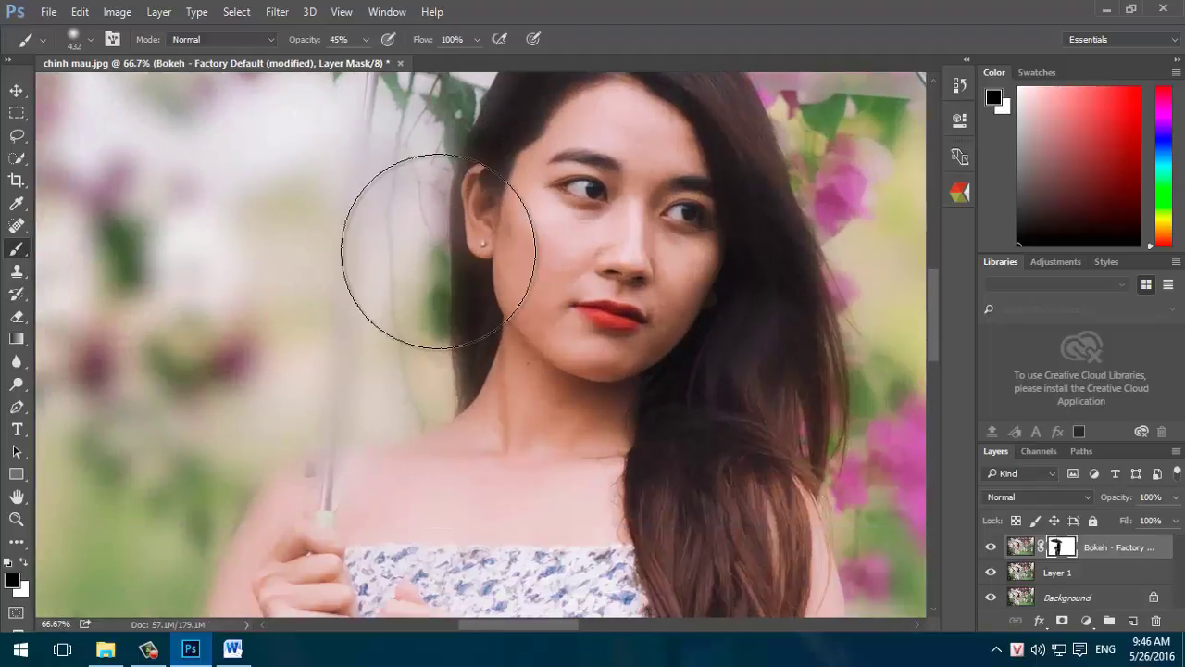
right_click(443, 248)
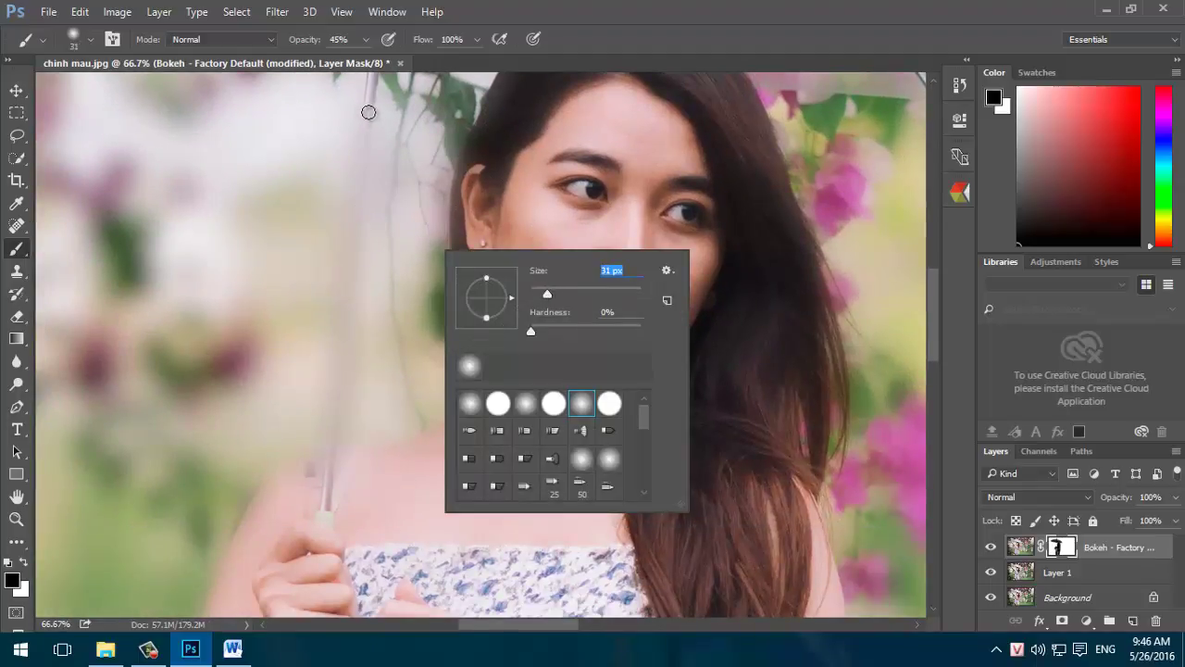
left_click_drag(368, 111, 326, 500)
left_click(432, 325, "ctrl+alt")
left_click(427, 322, "ctrl+alt")
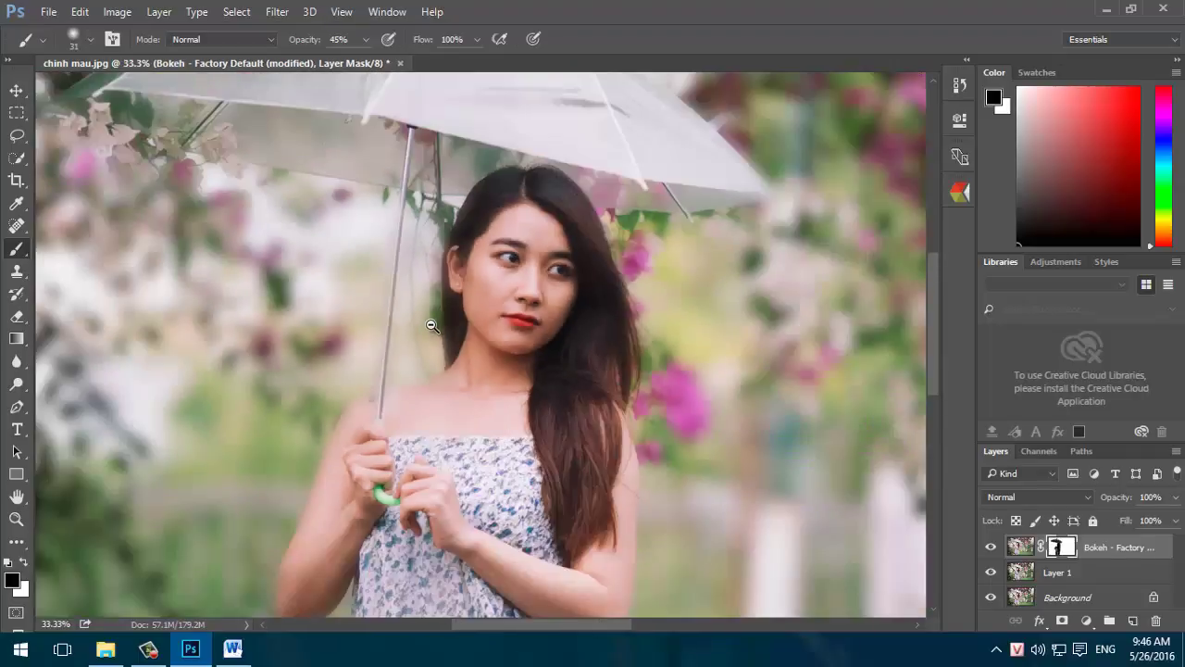
left_click_drag(226, 173, 225, 283)
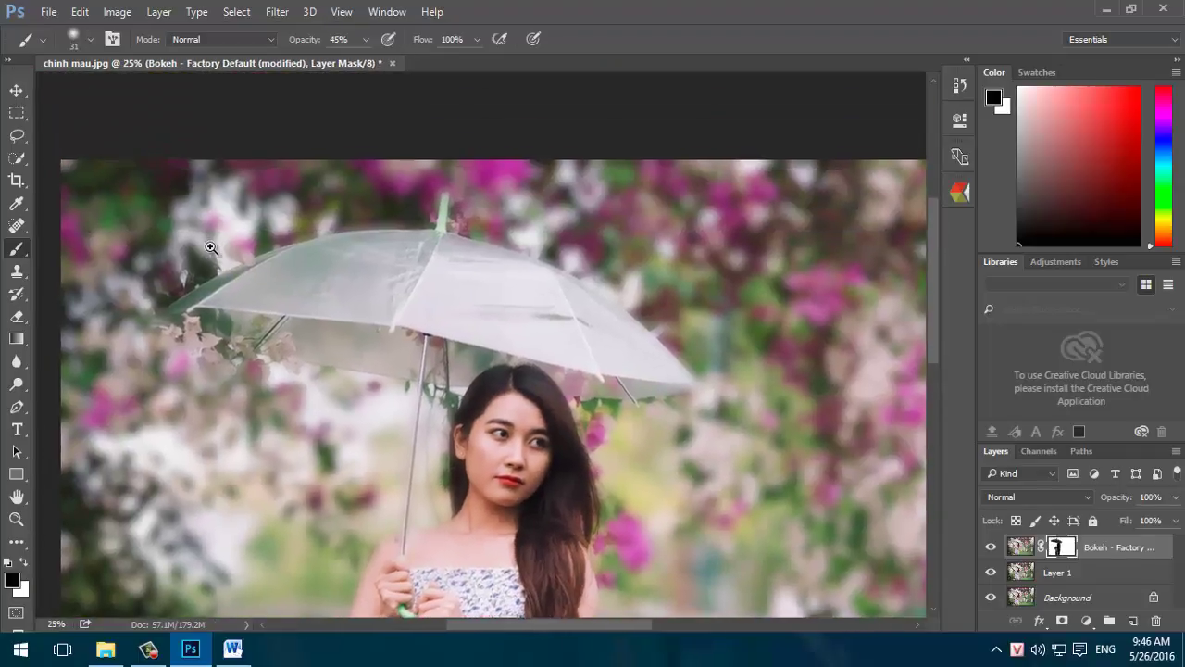
left_click(213, 278, "ctrl")
Switch the painting colour to white and resize the brush to 105 px, then 183 px
right_click(287, 241)
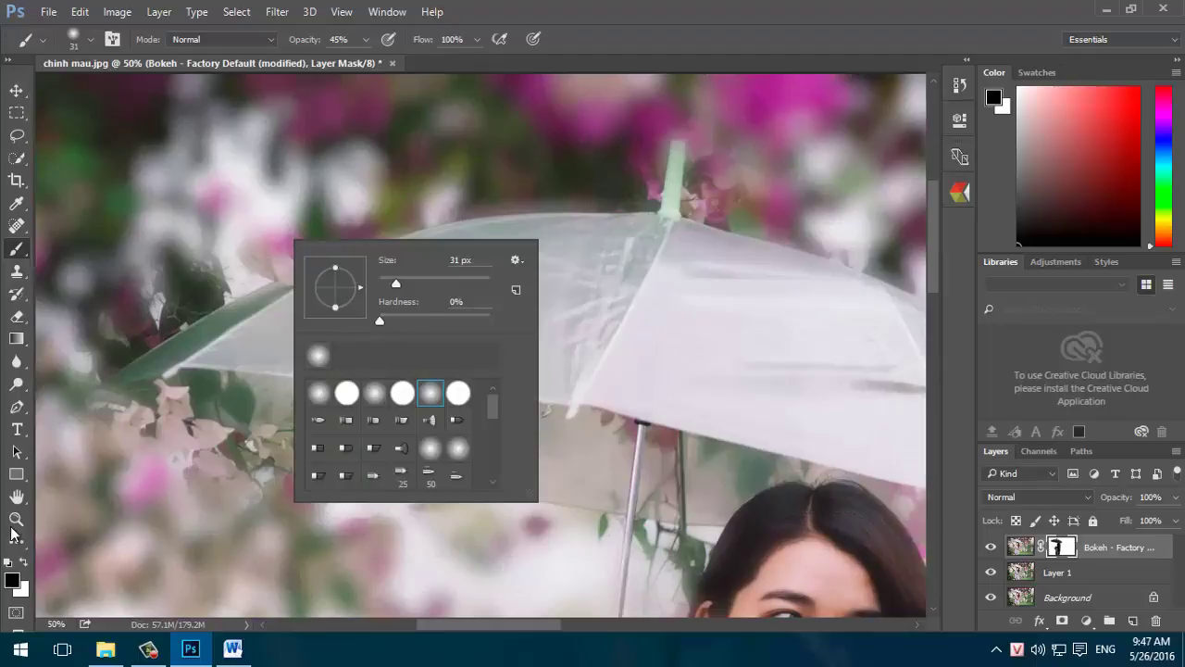
left_click(25, 561)
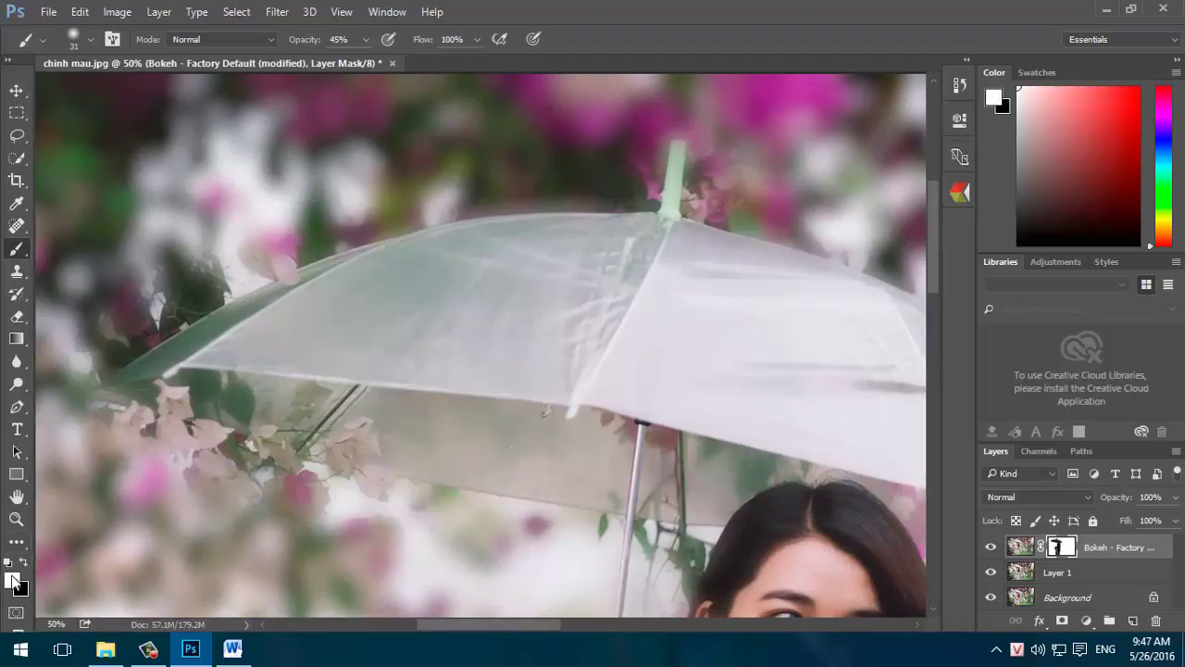
right_click(310, 244)
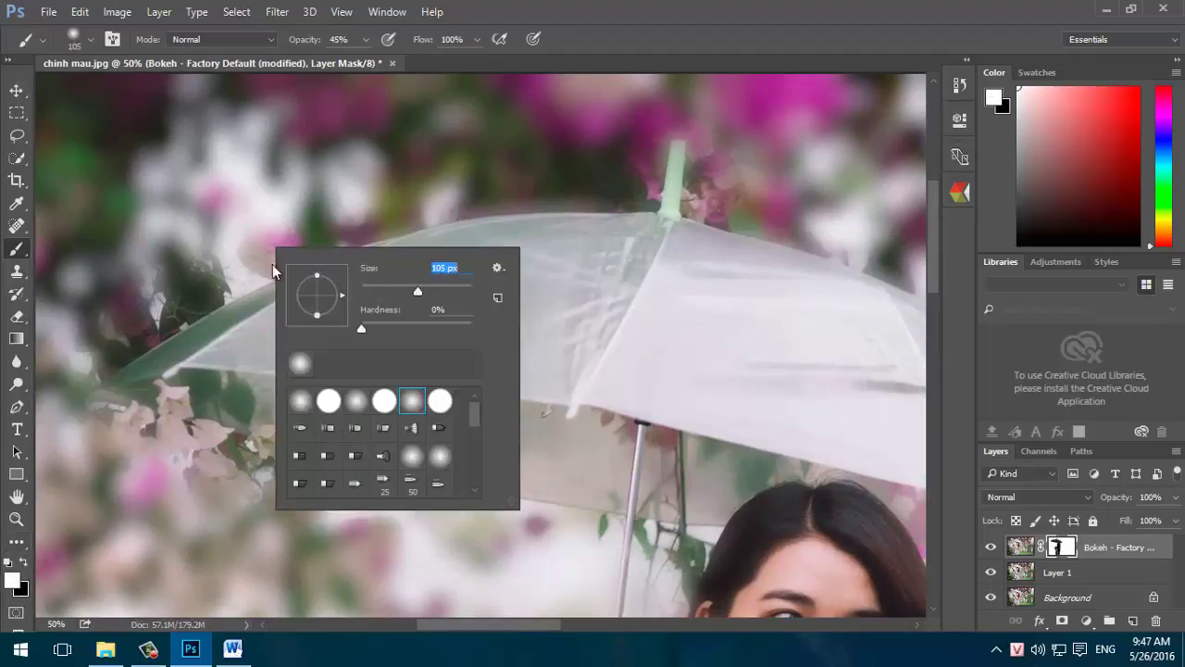
key("Return")
right_click(296, 244)
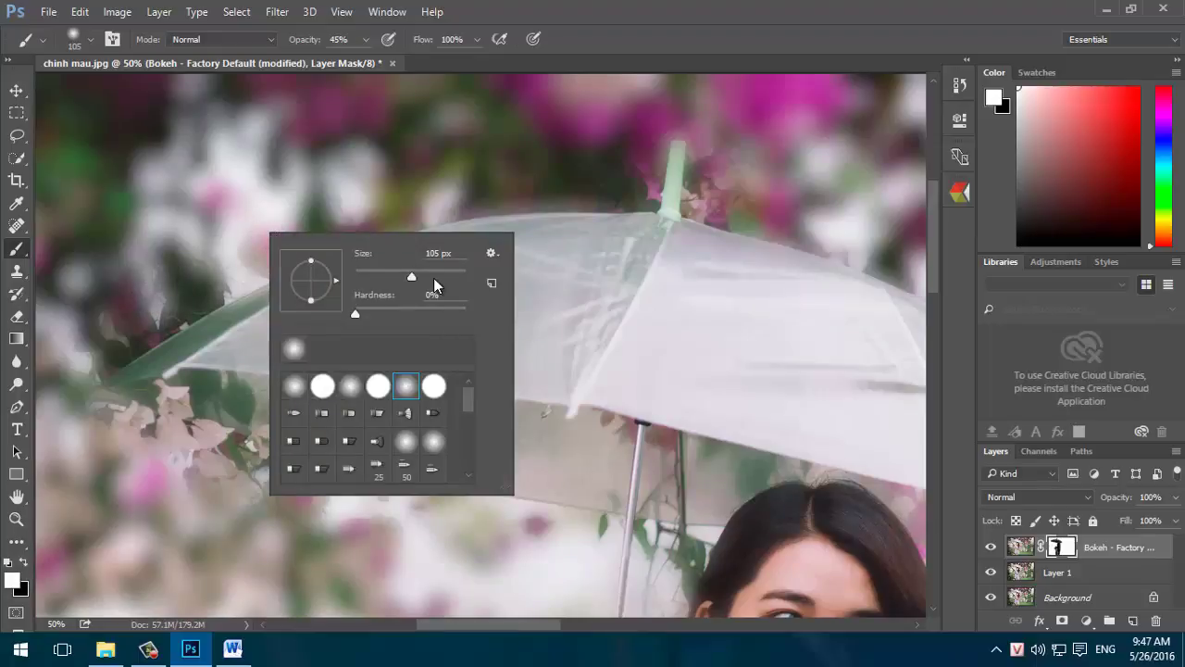
type("183")
key("Return")
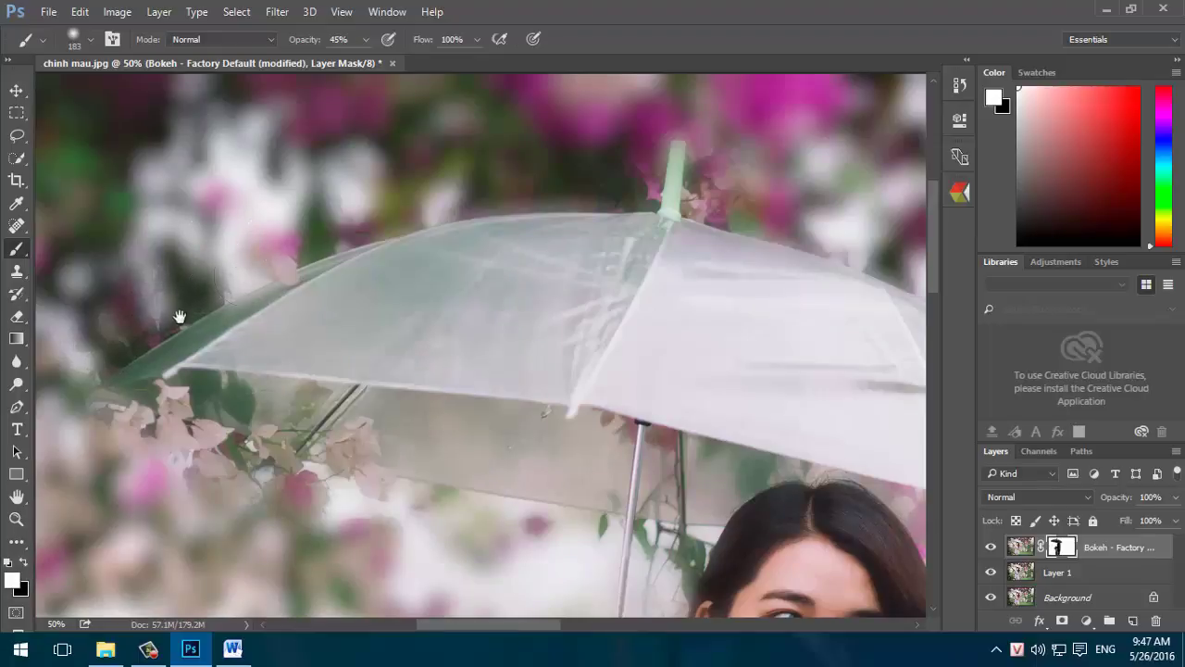
Pan and zoom out to view the whole photo with the woman and umbrella centred
left_click_drag(179, 317, 291, 232)
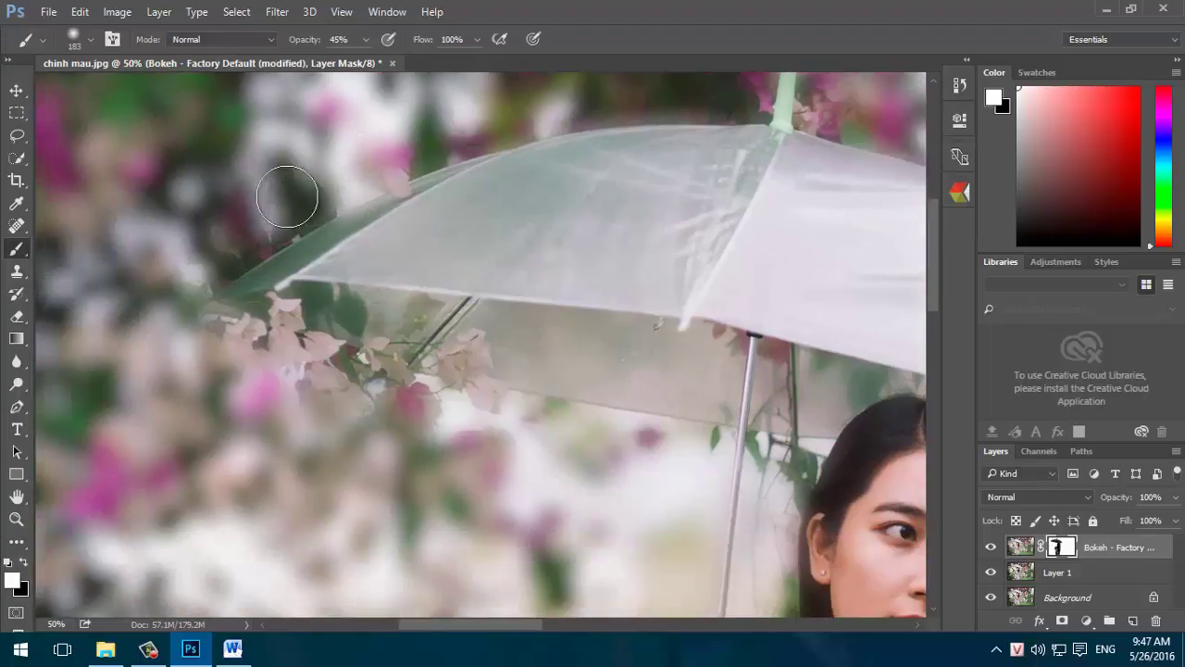
left_click(533, 293, "alt")
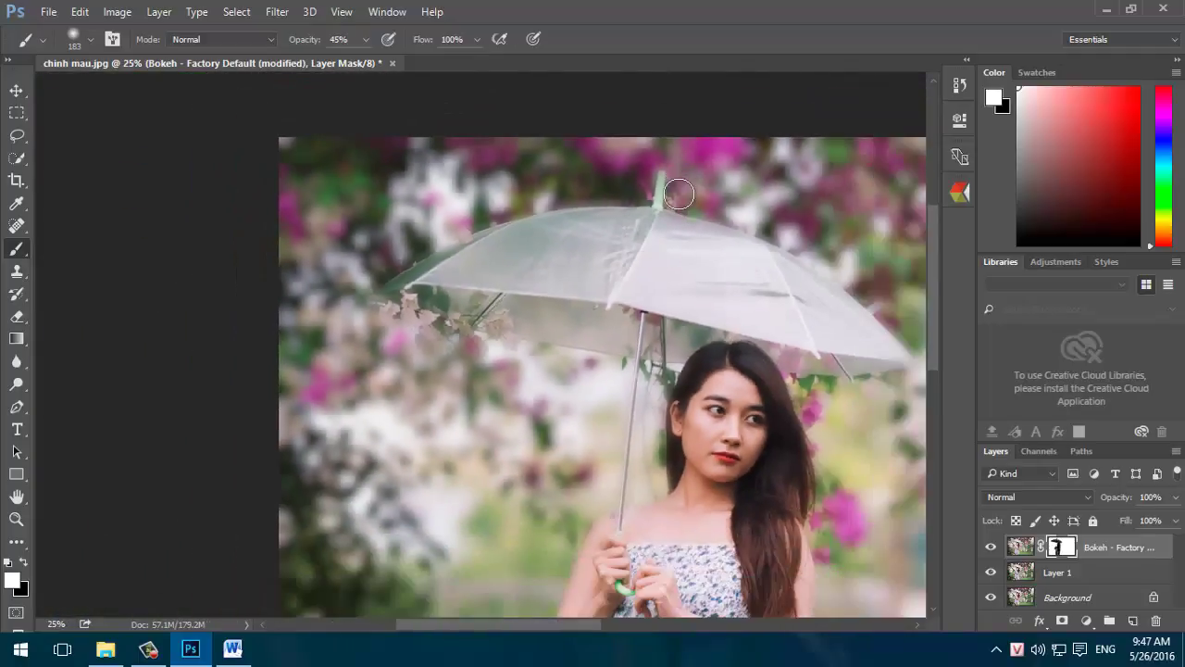
left_click_drag(712, 278, 481, 130)
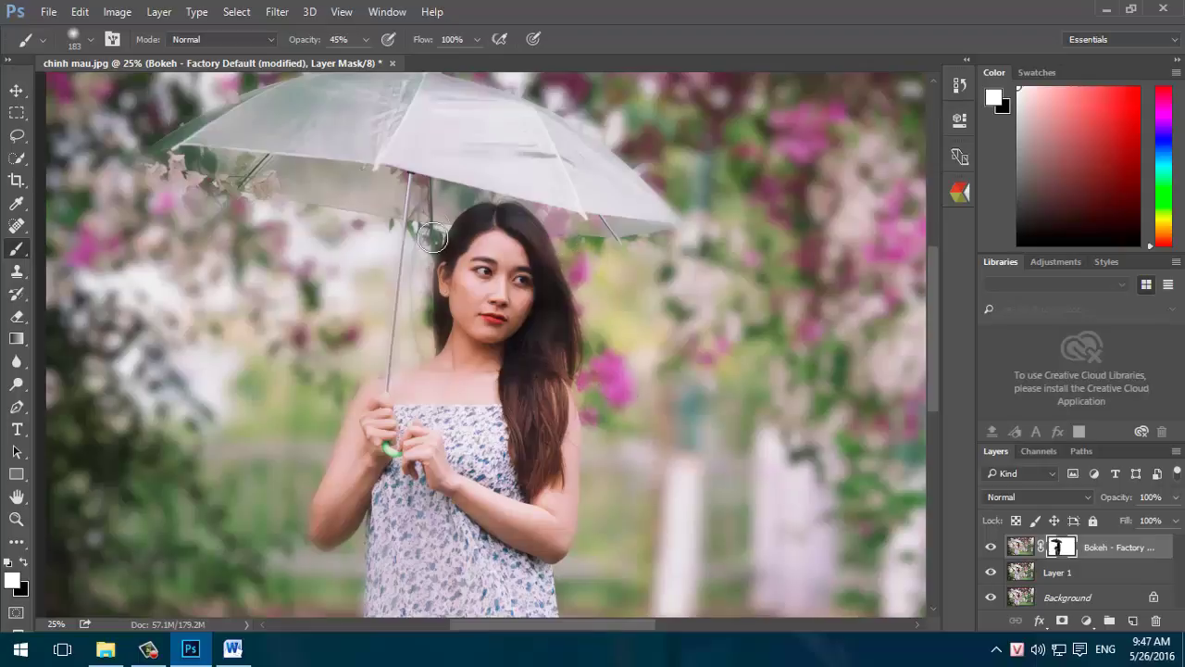
key("ctrl+minus")
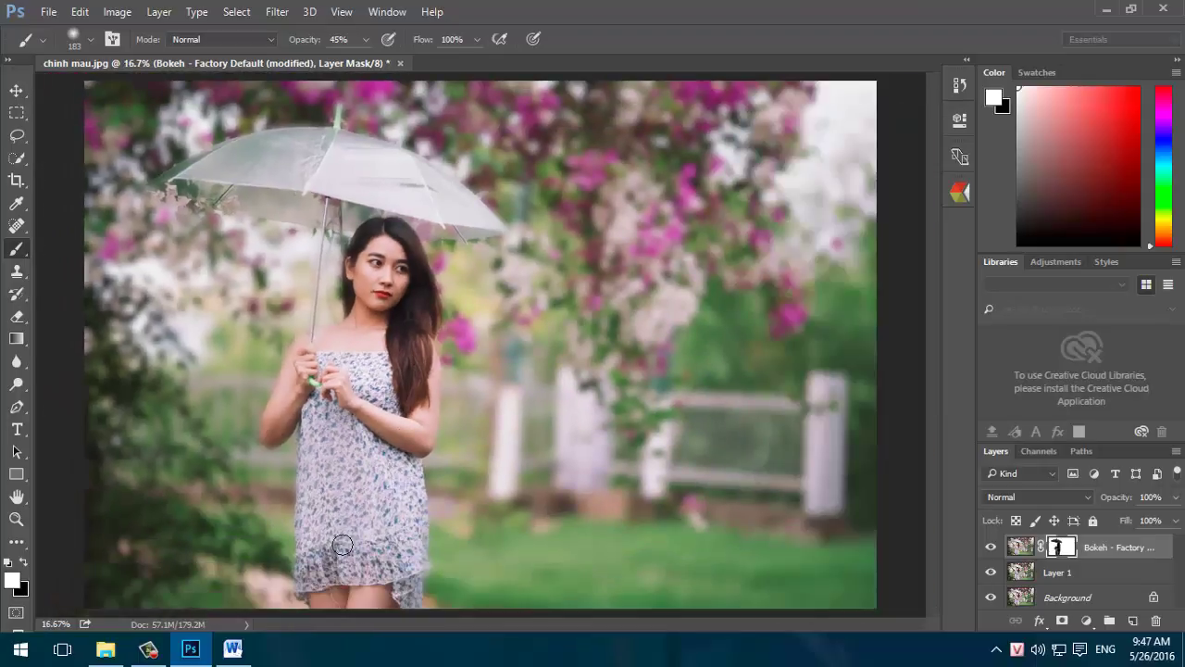
Reset the colour to black and lower the Bokeh layer's opacity to about 79%
left_click(24, 563)
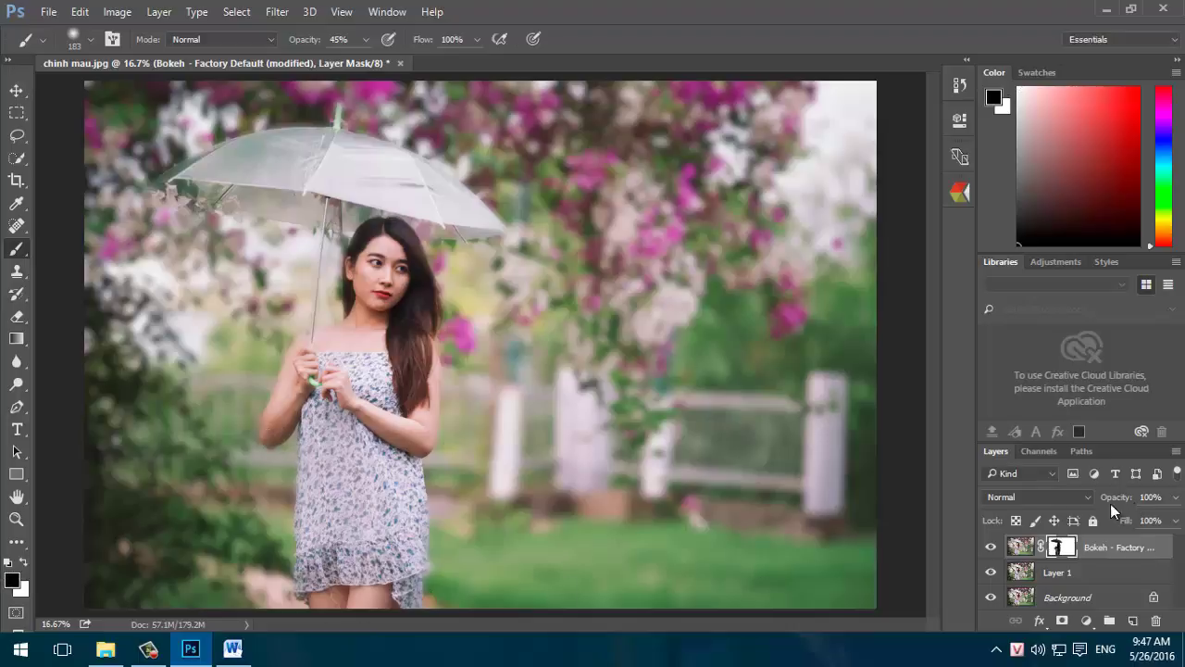
key("ctrl+2")
left_click(1176, 496)
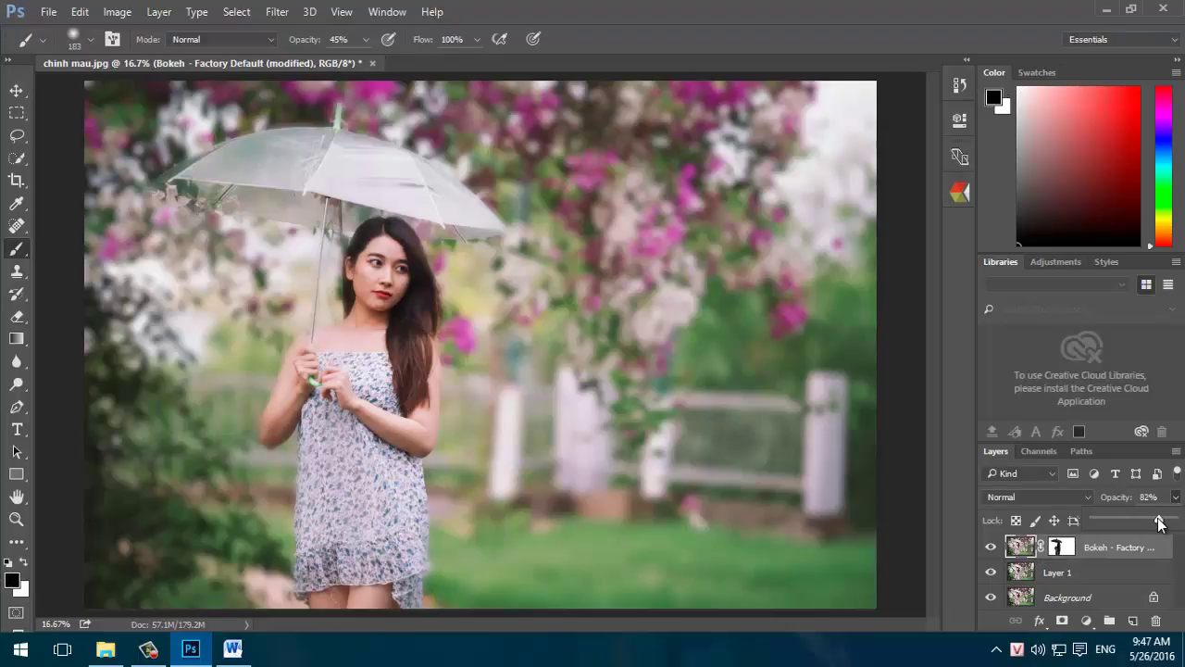
left_click_drag(1175, 521, 1154, 524)
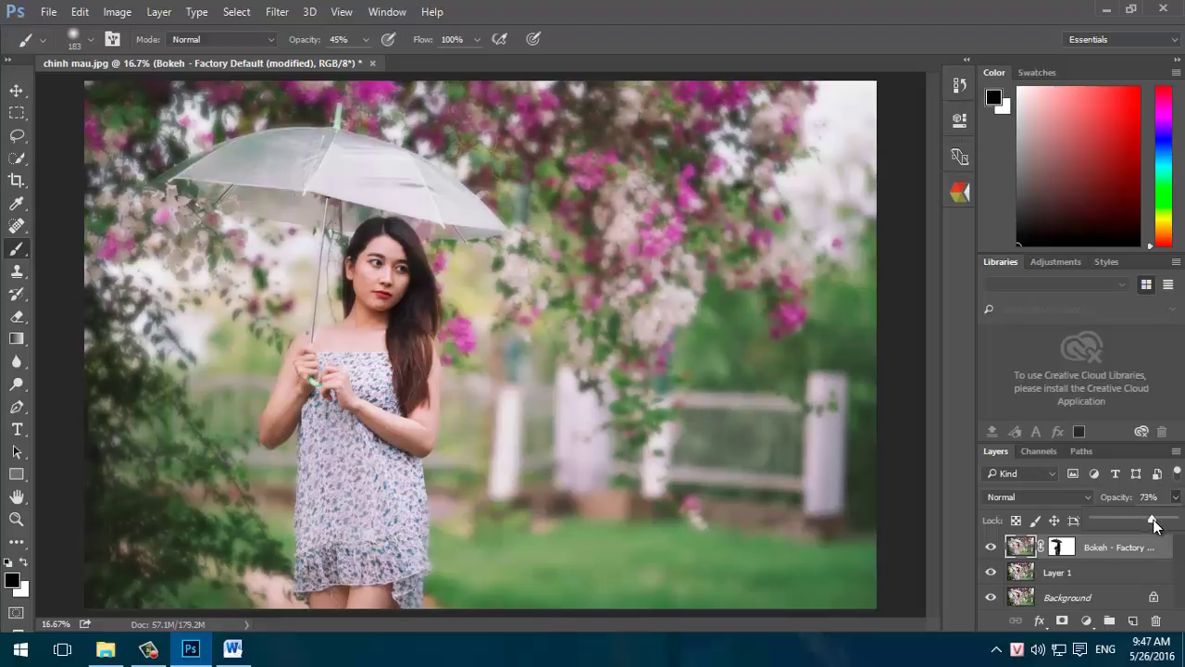
left_click(1065, 521)
key("ctrl+minus")
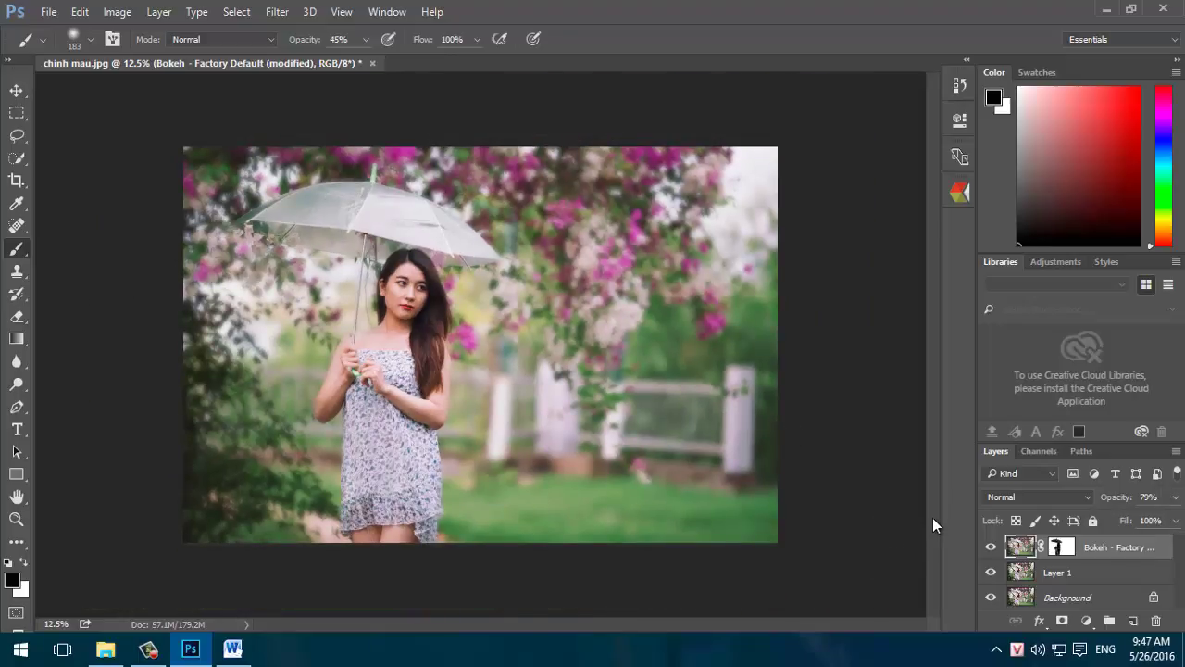
Flatten the image to a single Background layer and save it as the JPEG luu.jpg
key("ctrl+shift+e")
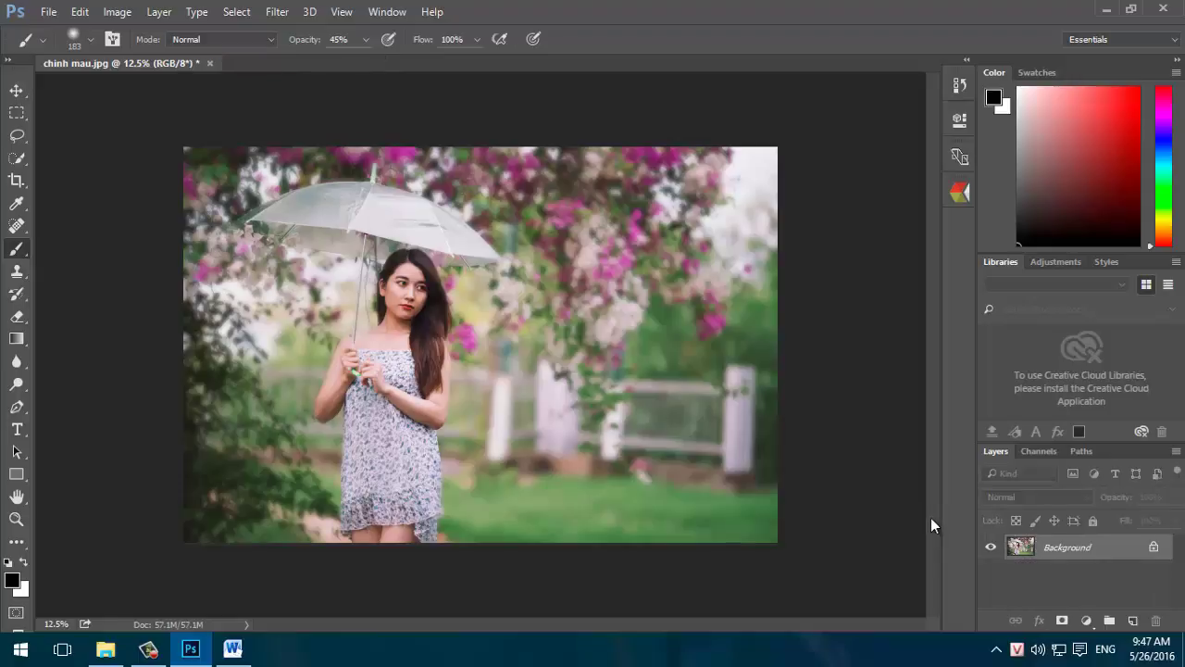
left_click(48, 11)
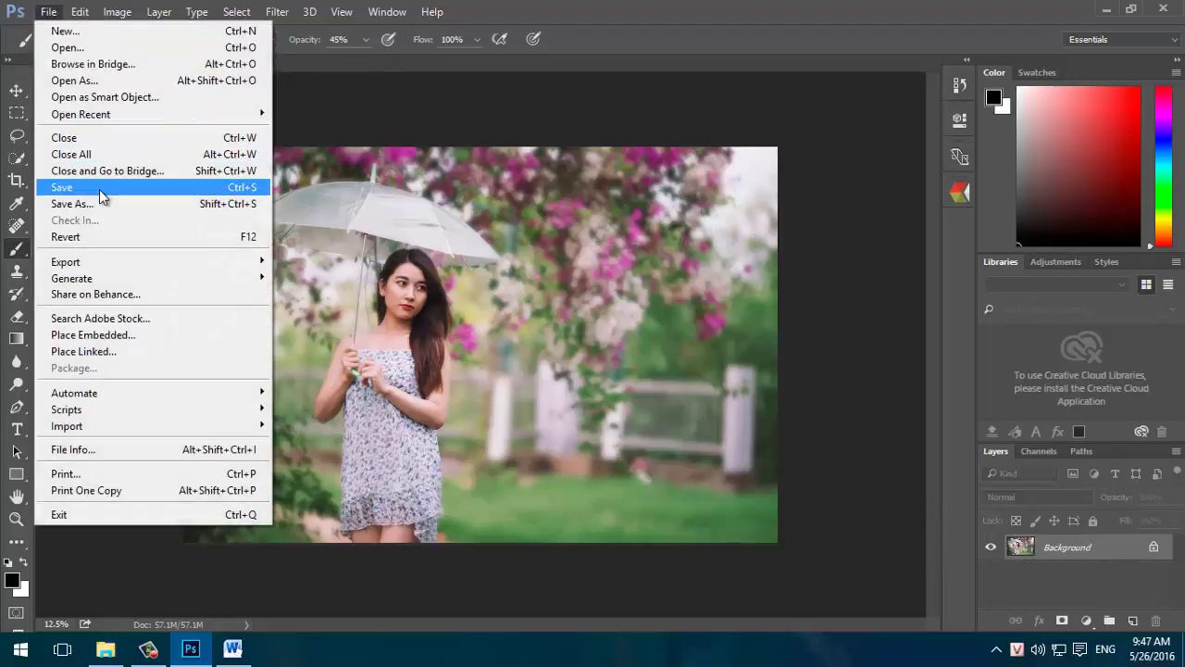
left_click(99, 189)
type("w")
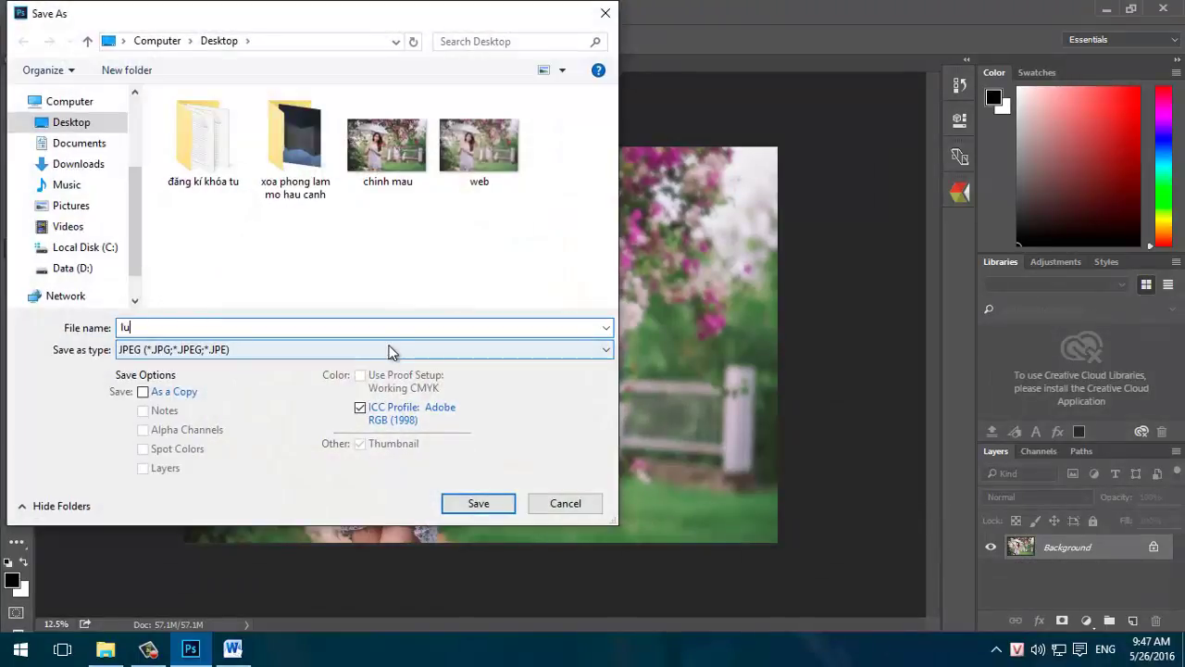
type("eb")
key("Return")
key("Return")
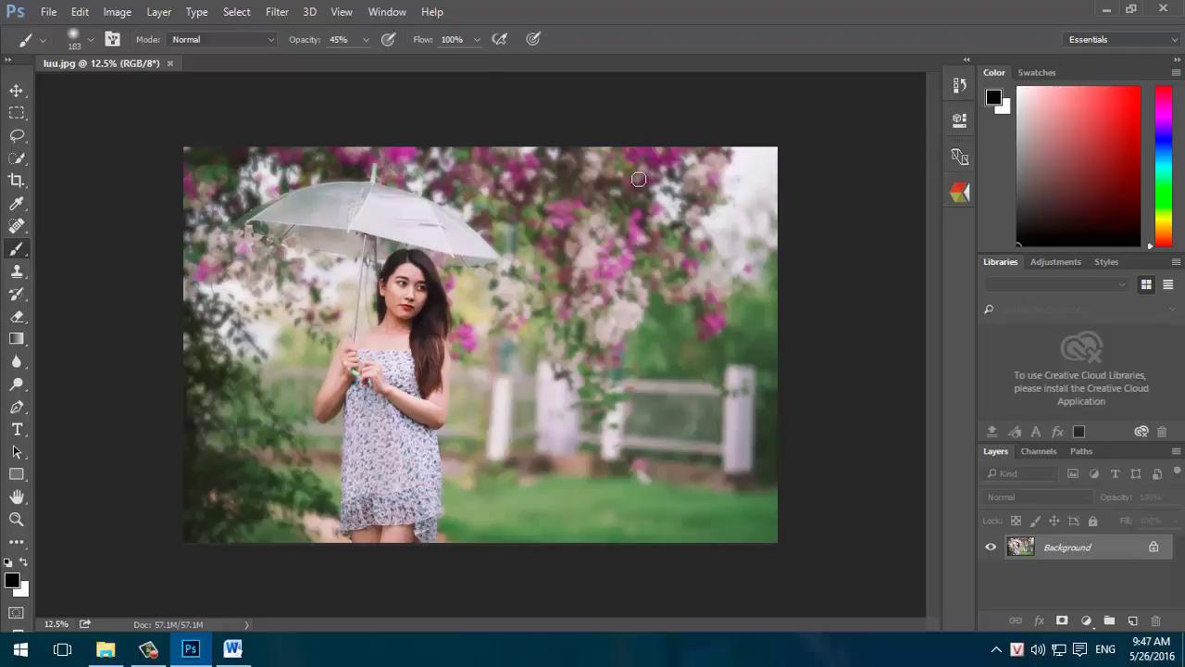
left_click(278, 12)
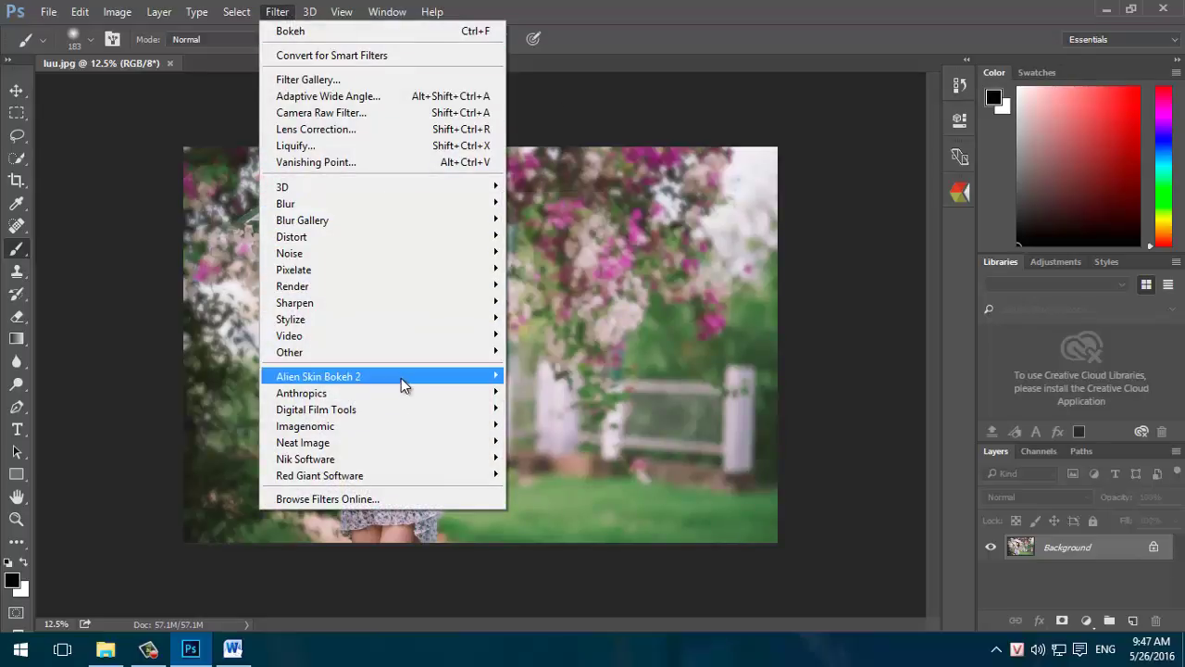
mouse_move(318, 376)
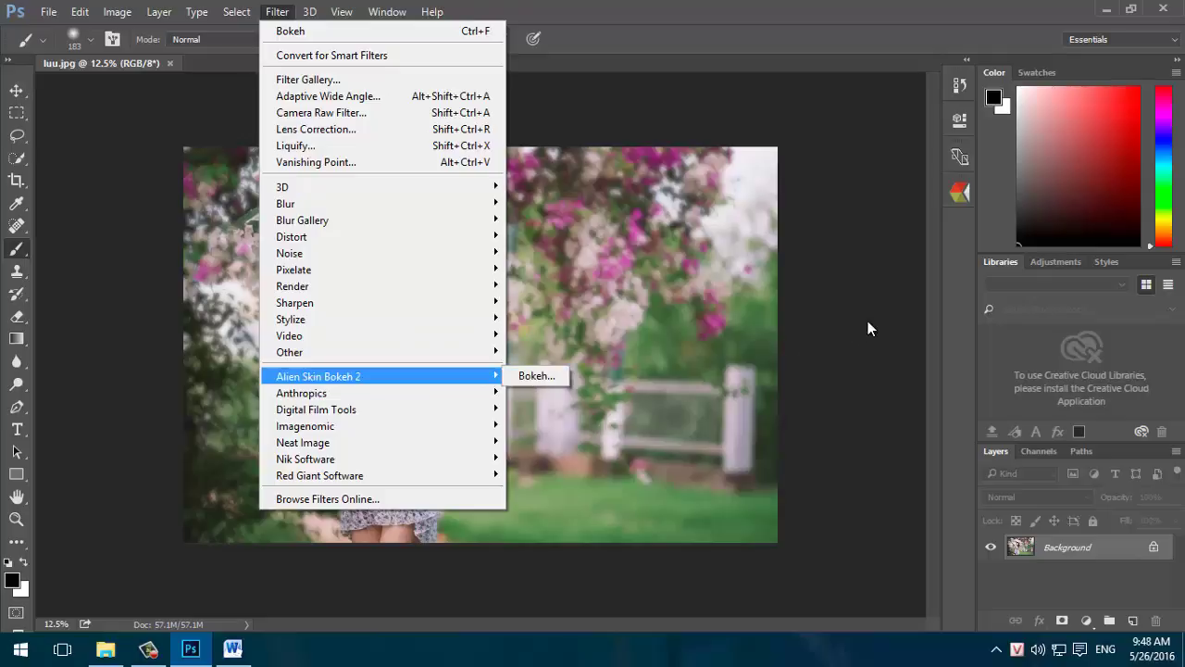
left_click(859, 326)
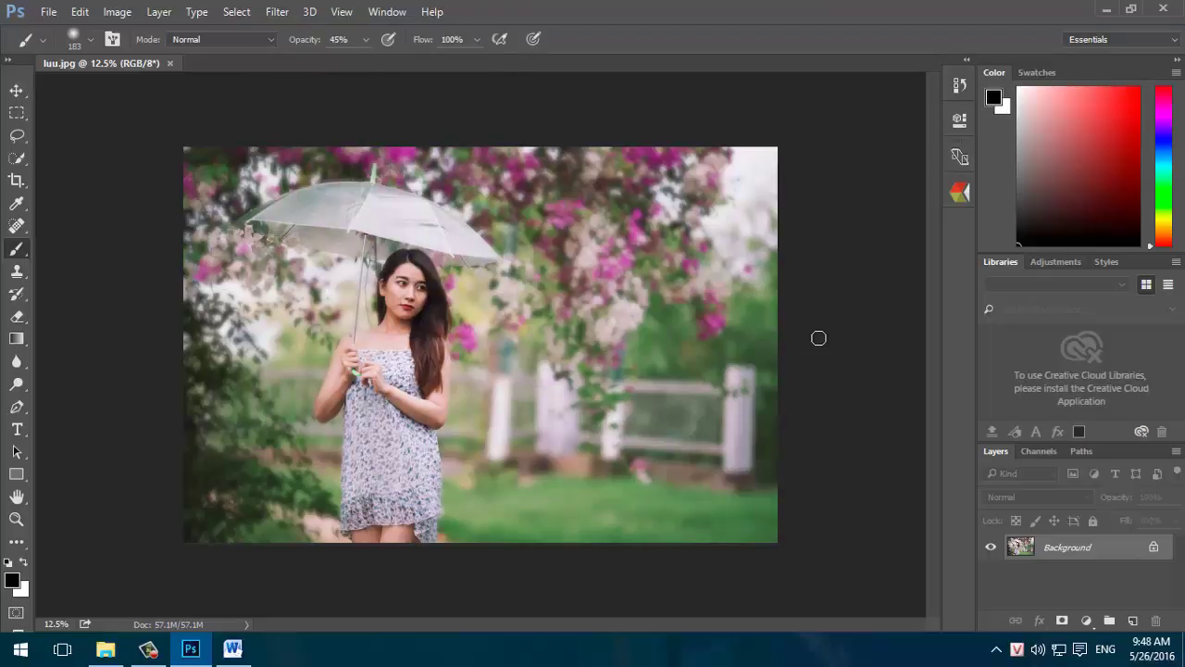